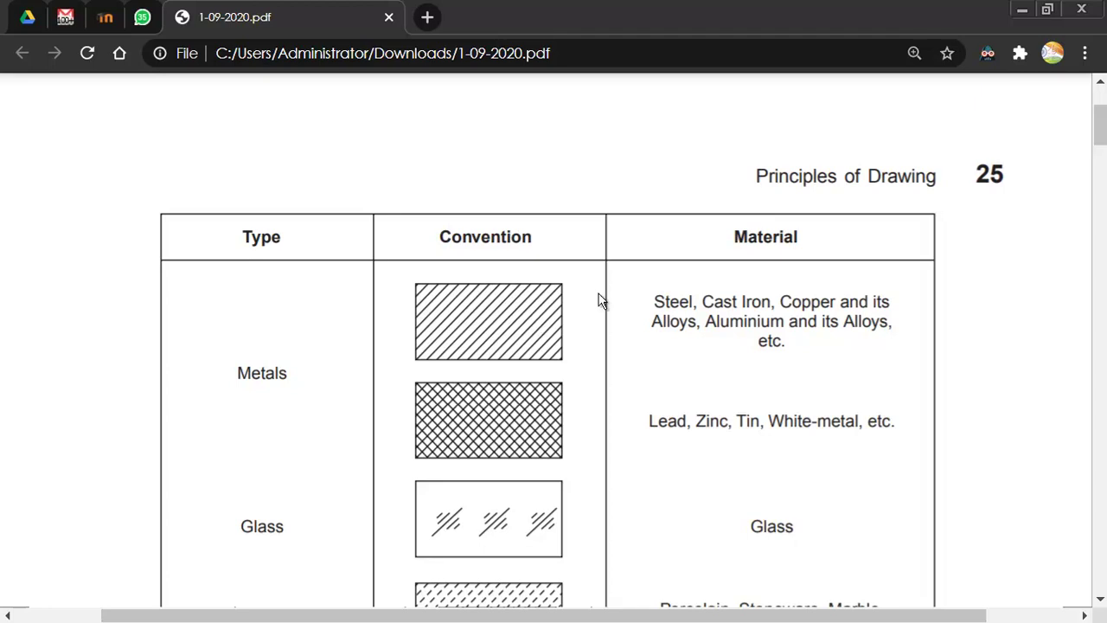
Scroll through the material hatching conventions table in the PDF, then switch to AutoCAD.
{"action": "left_click_drag", "start_coordinate": [716, 301], "coordinate": [745, 303]}
{"action": "left_click", "coordinate": [746, 302]}
{"action": "scroll", "coordinate": [746, 303], "scroll_direction": "down", "scroll_amount": 1}
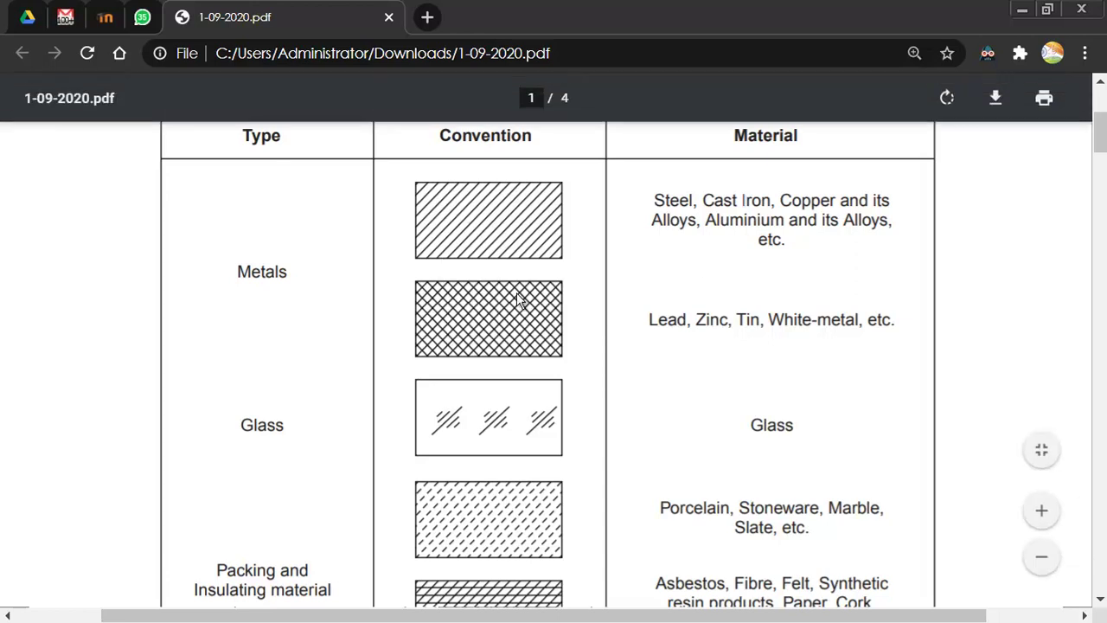
{"action": "scroll", "coordinate": [519, 298], "scroll_direction": "up", "scroll_amount": 2}
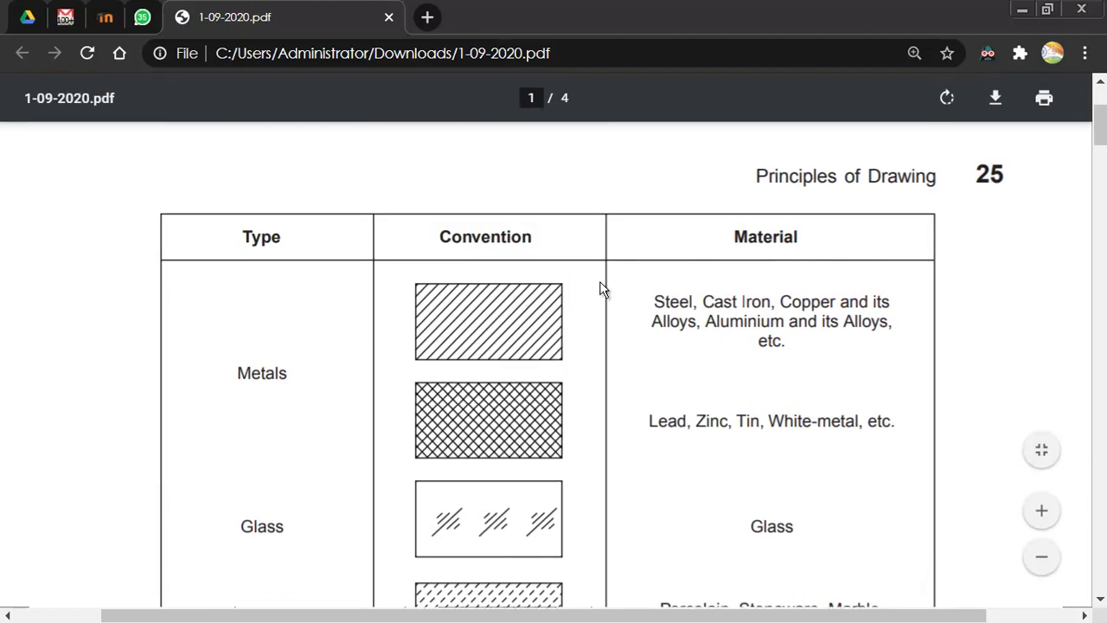
{"action": "scroll", "coordinate": [603, 289], "scroll_direction": "down", "scroll_amount": 5}
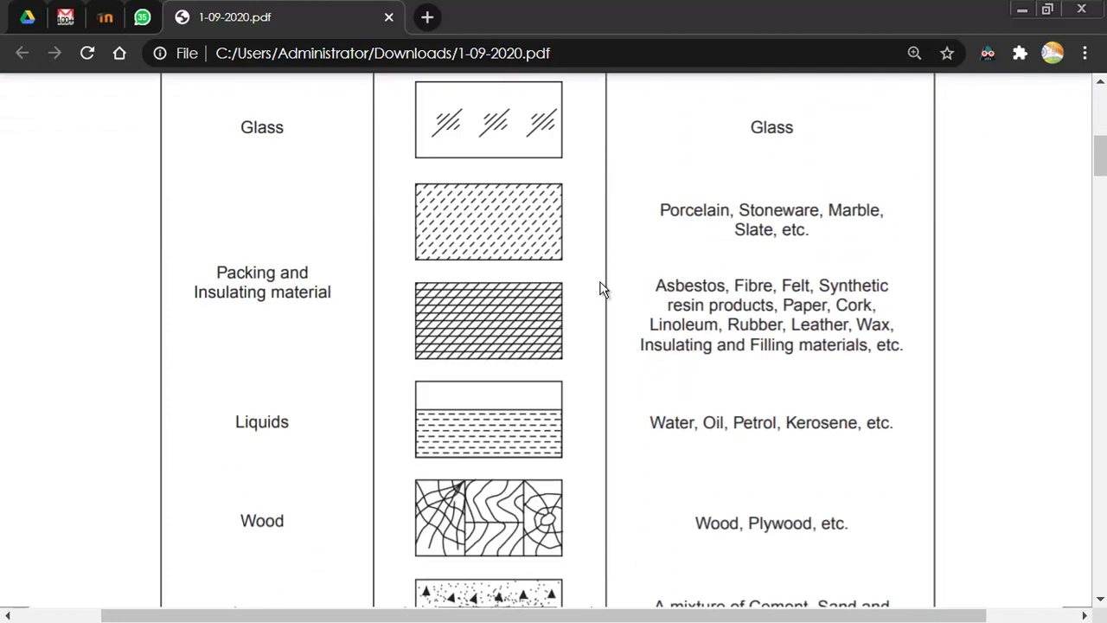
{"action": "scroll", "coordinate": [603, 289], "scroll_direction": "down", "scroll_amount": 2}
{"action": "scroll", "coordinate": [603, 290], "scroll_direction": "up", "scroll_amount": 6}
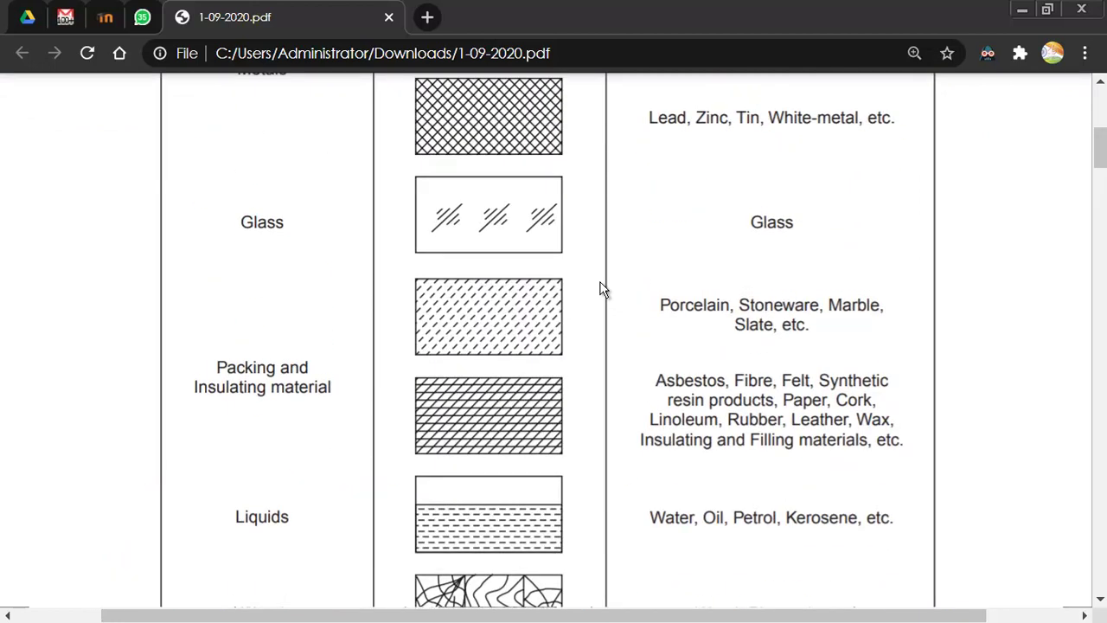
{"action": "scroll", "coordinate": [603, 290], "scroll_direction": "up", "scroll_amount": 2}
{"action": "scroll", "coordinate": [603, 290], "scroll_direction": "down", "scroll_amount": 2}
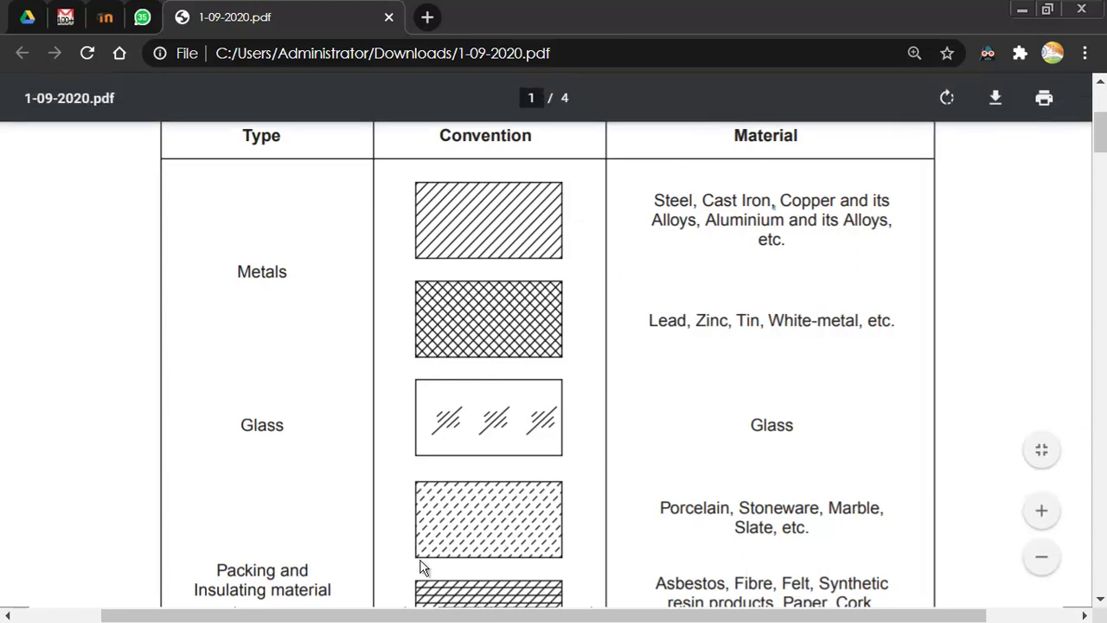
{"action": "key", "text": "alt+Tab"}
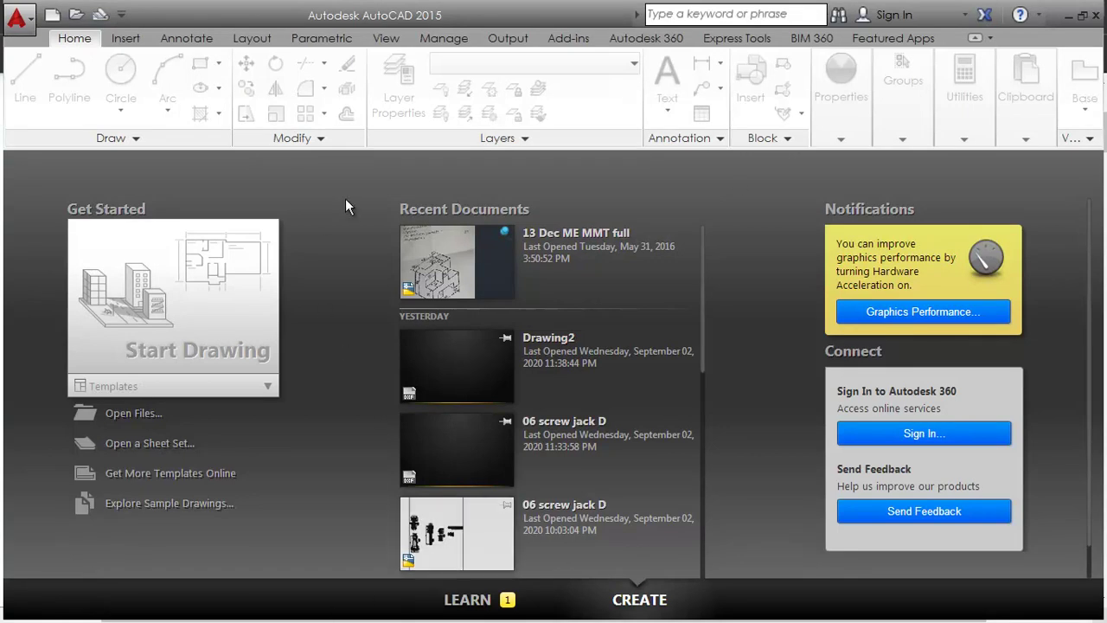
Start a new blank drawing, Drawing3, from the acad.dwt template.
{"action": "key", "text": "ctrl+n"}
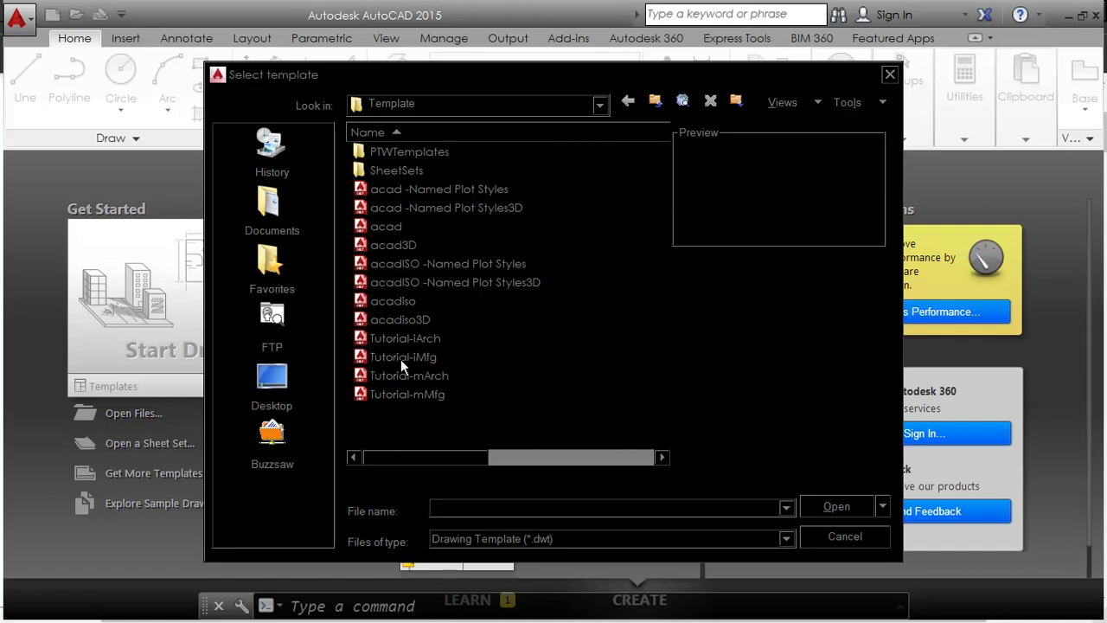
{"action": "left_click", "coordinate": [395, 245]}
{"action": "double_click", "coordinate": [395, 226]}
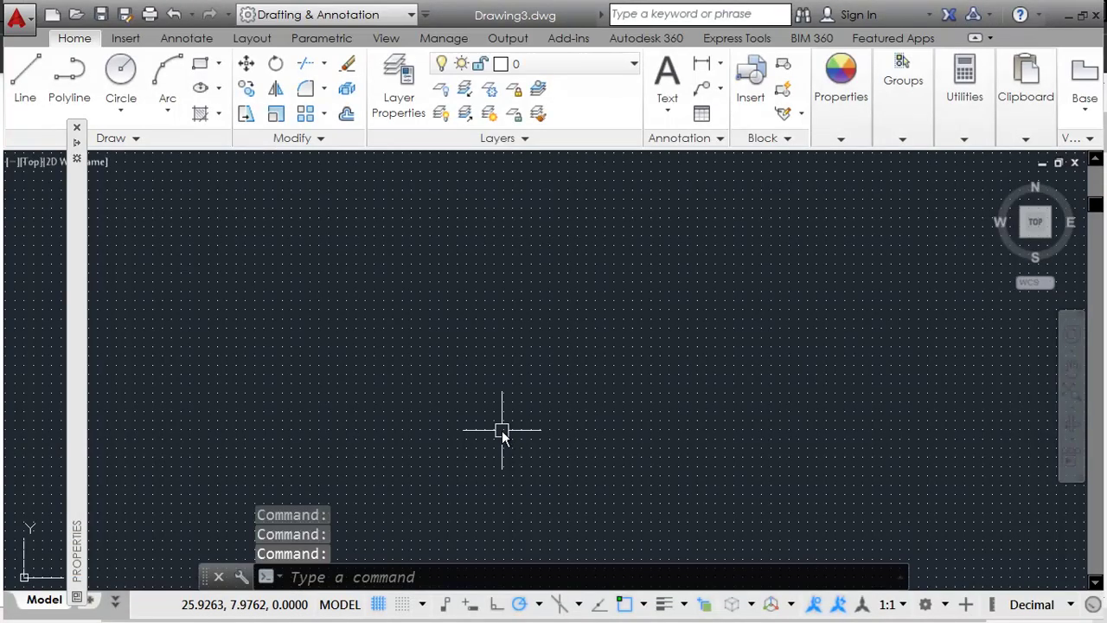
Set the STARTUP system variable to 1.
{"action": "key", "text": "Escape"}
{"action": "key", "text": "Escape"}
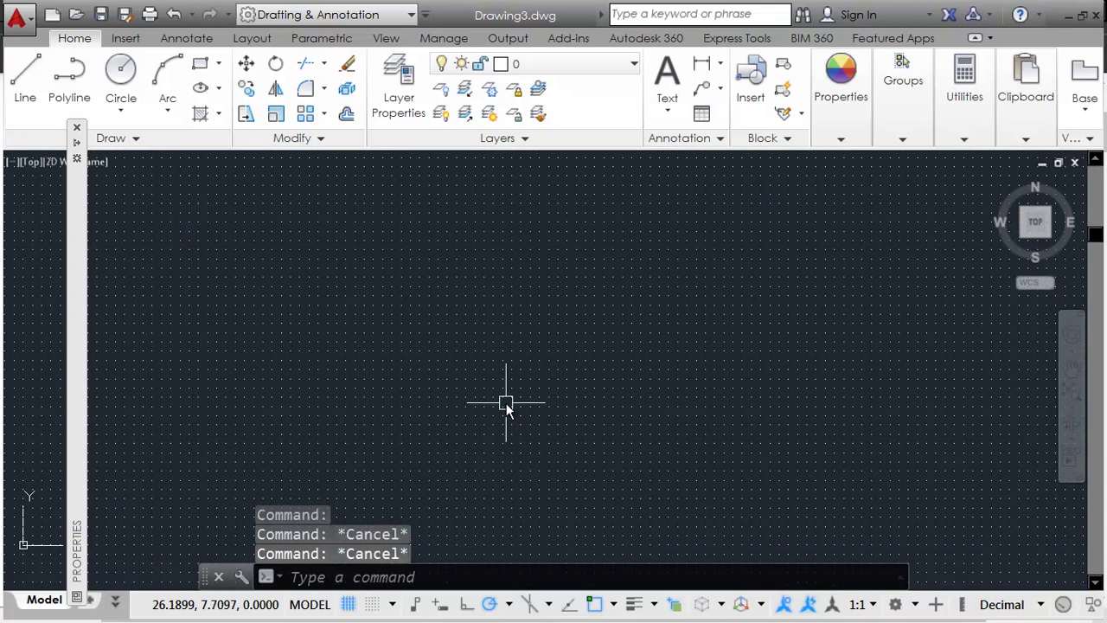
{"action": "type", "text": "startup"}
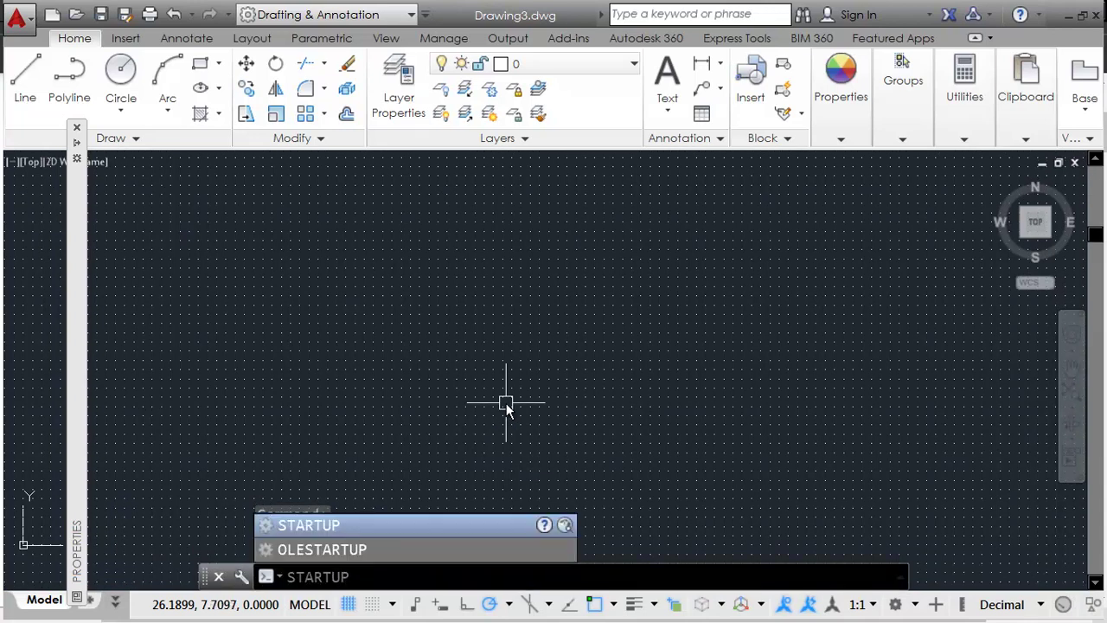
{"action": "key", "text": "Return"}
{"action": "type", "text": "0"}
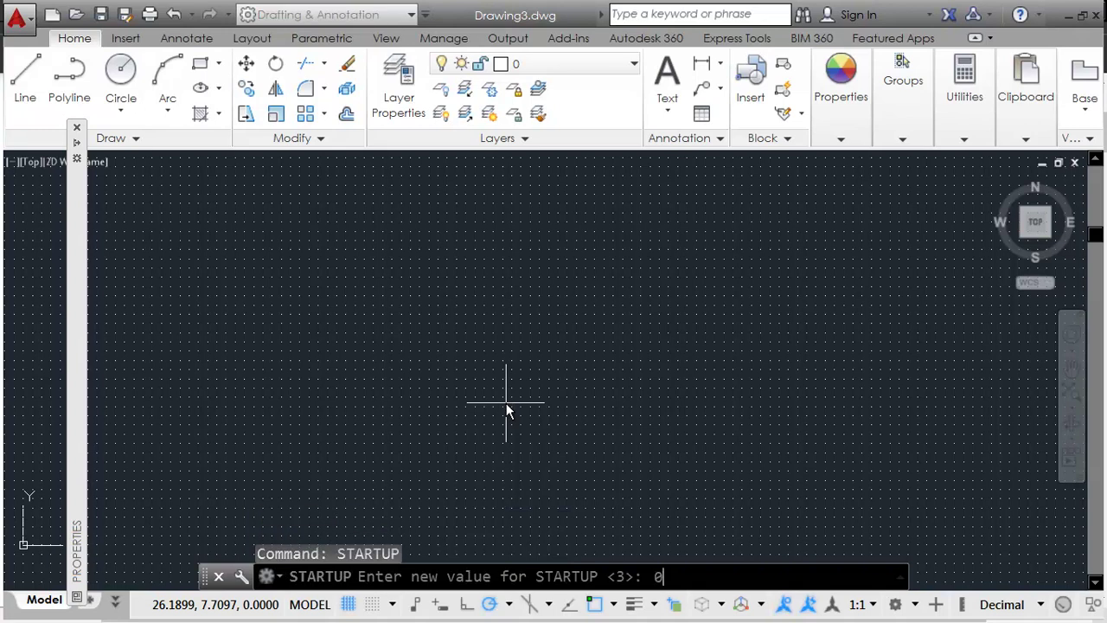
{"action": "key", "text": "BackSpace"}
{"action": "type", "text": "11"}
{"action": "key", "text": "BackSpace"}
{"action": "key", "text": "Return"}
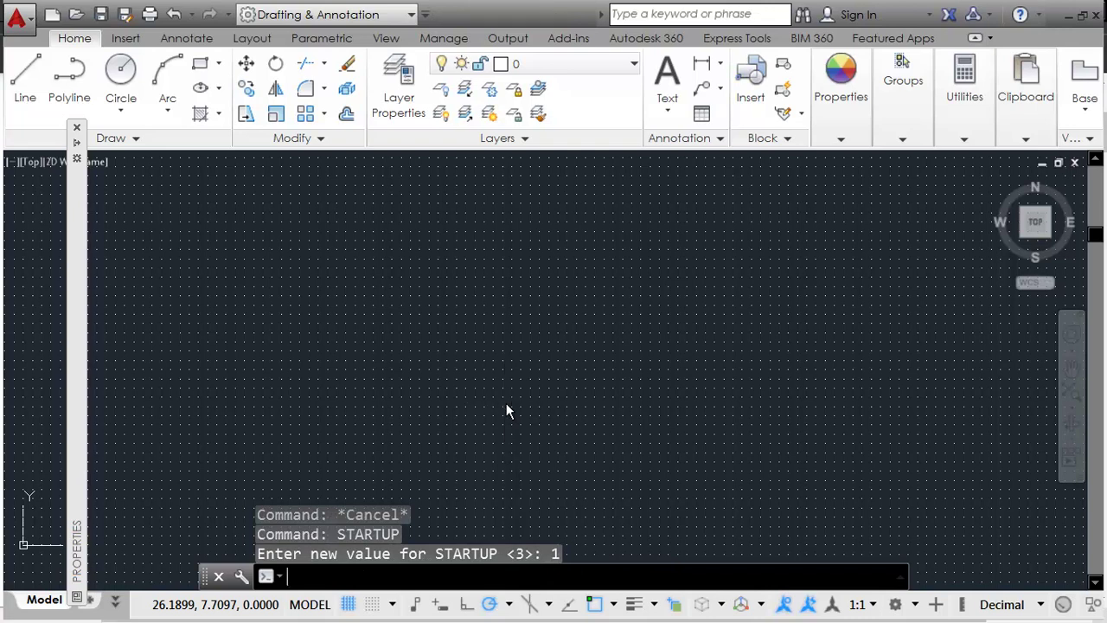
Close the current drawing and bring up the Create New Drawing startup dialog.
{"action": "key", "text": "ctrl+F4"}
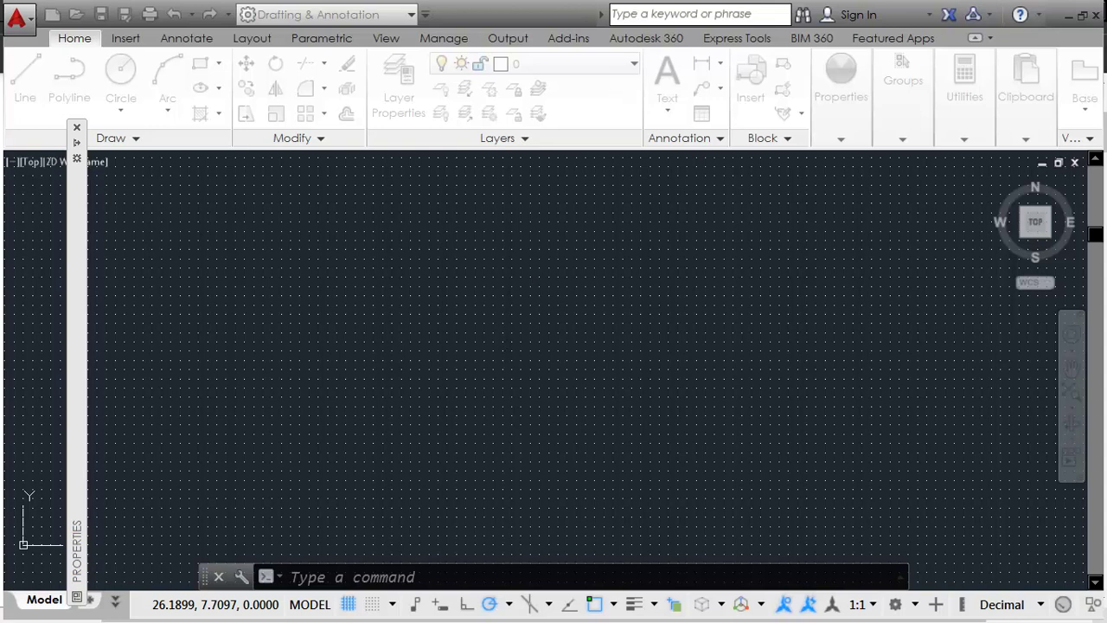
{"action": "key", "text": "ctrl+n"}
{"action": "left_click_drag", "start_coordinate": [252, 55], "coordinate": [583, 118]}
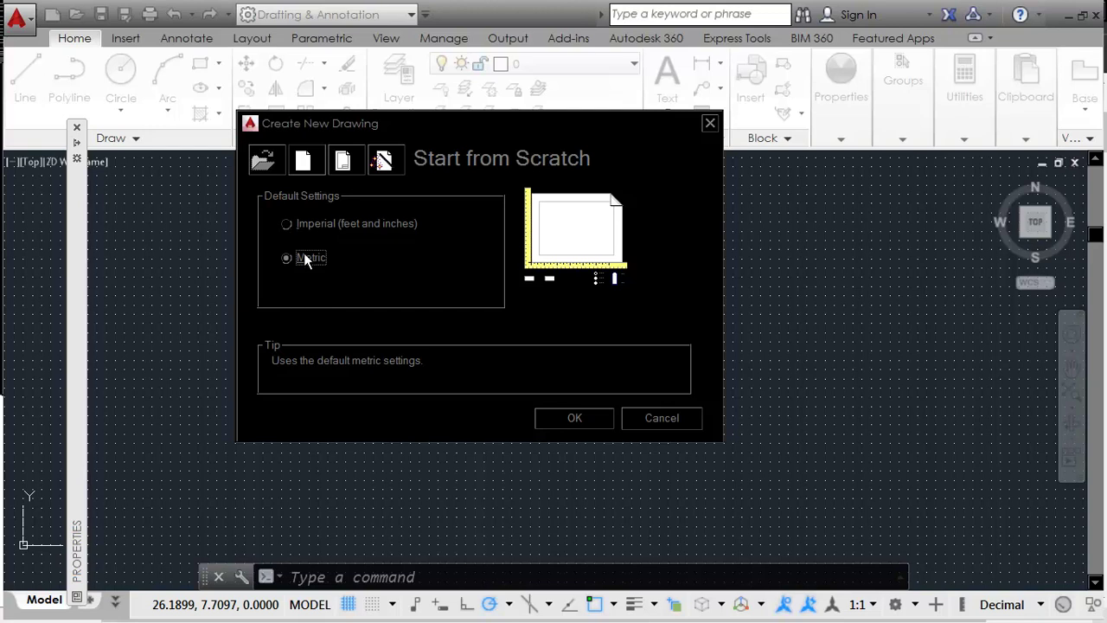
Look over the template and wizard pages, then start Drawing4 from scratch with Metric settings.
{"action": "left_click", "coordinate": [346, 164]}
{"action": "left_click", "coordinate": [383, 161]}
{"action": "left_click", "coordinate": [343, 162]}
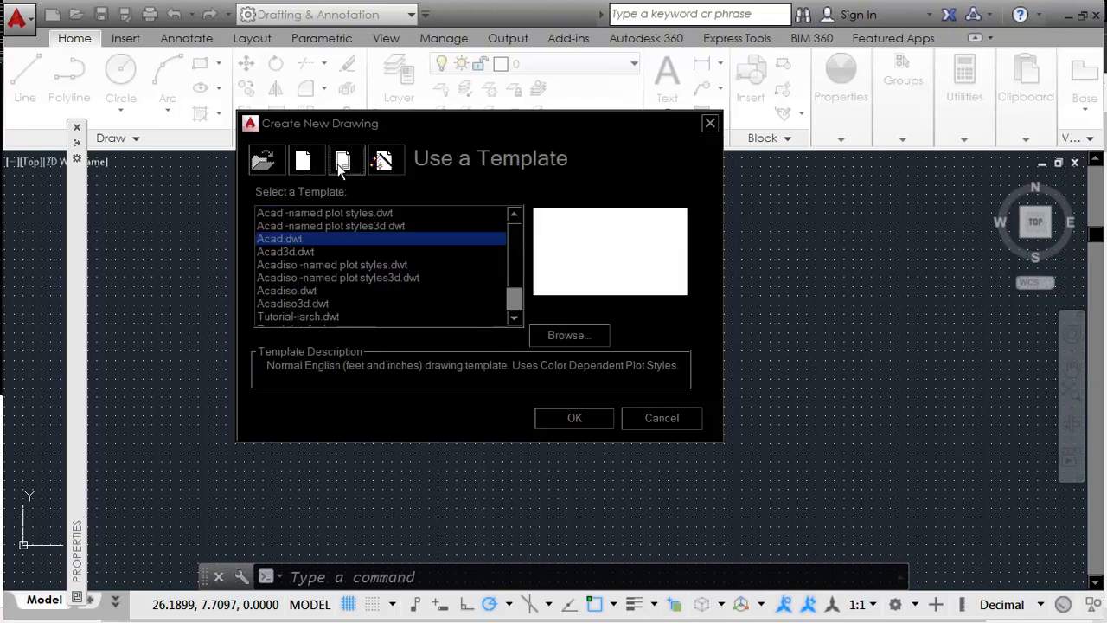
{"action": "left_click_drag", "start_coordinate": [515, 298], "coordinate": [517, 228]}
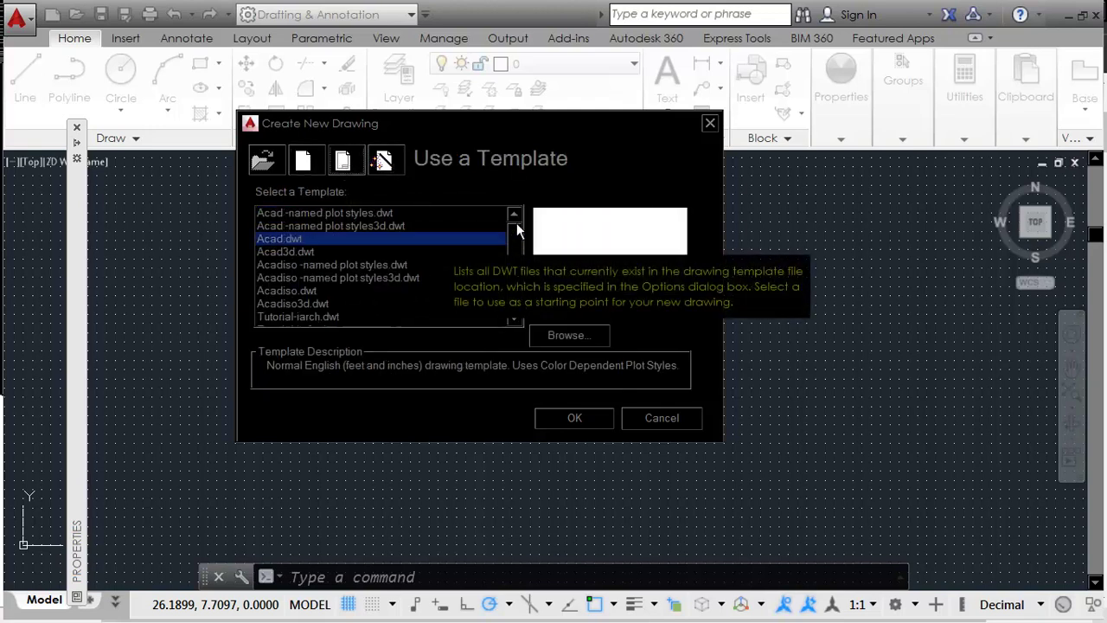
{"action": "left_click", "coordinate": [301, 168]}
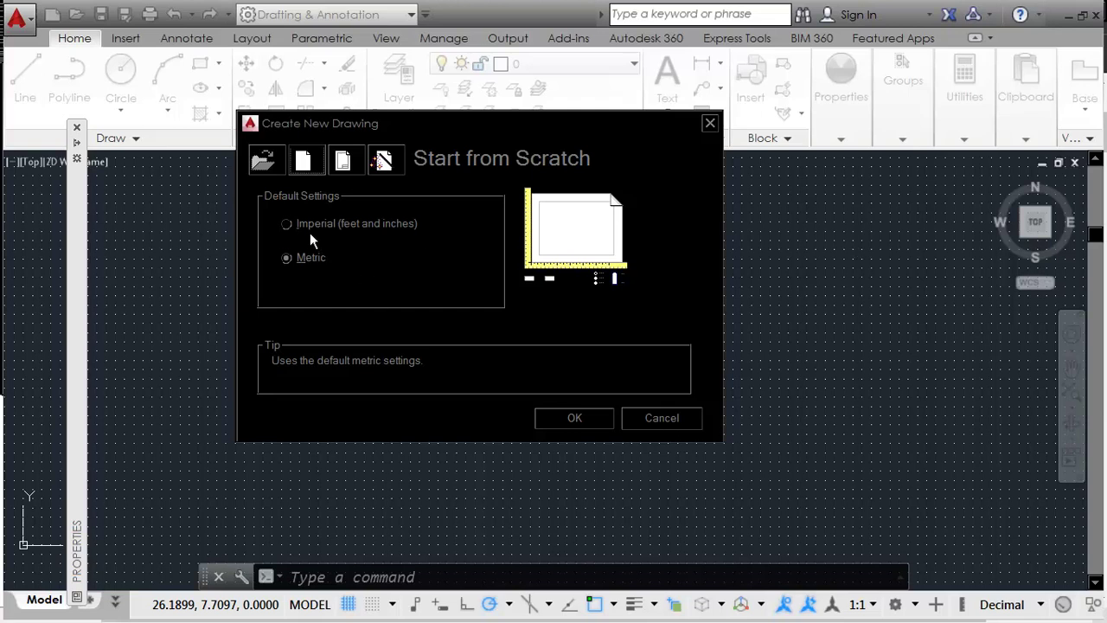
{"action": "left_click", "coordinate": [304, 257]}
{"action": "left_click", "coordinate": [579, 419]}
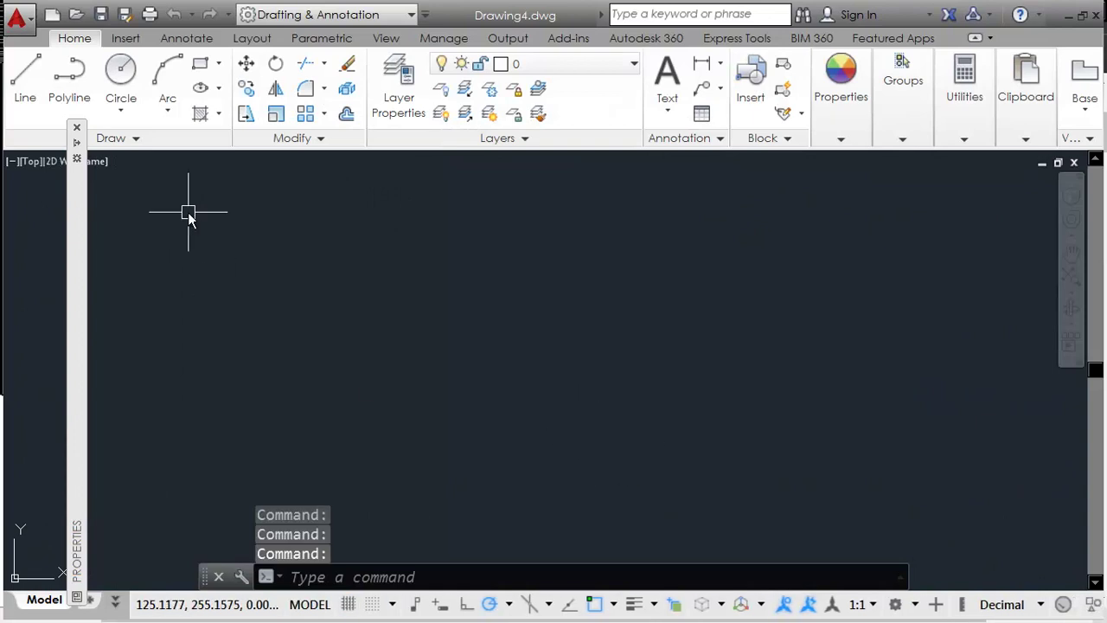
Clear a stray selection, start and cancel RECTANGLE, restore AutoCAD's window, and check the PDF.
{"action": "left_click", "coordinate": [307, 328]}
{"action": "left_click", "coordinate": [490, 381]}
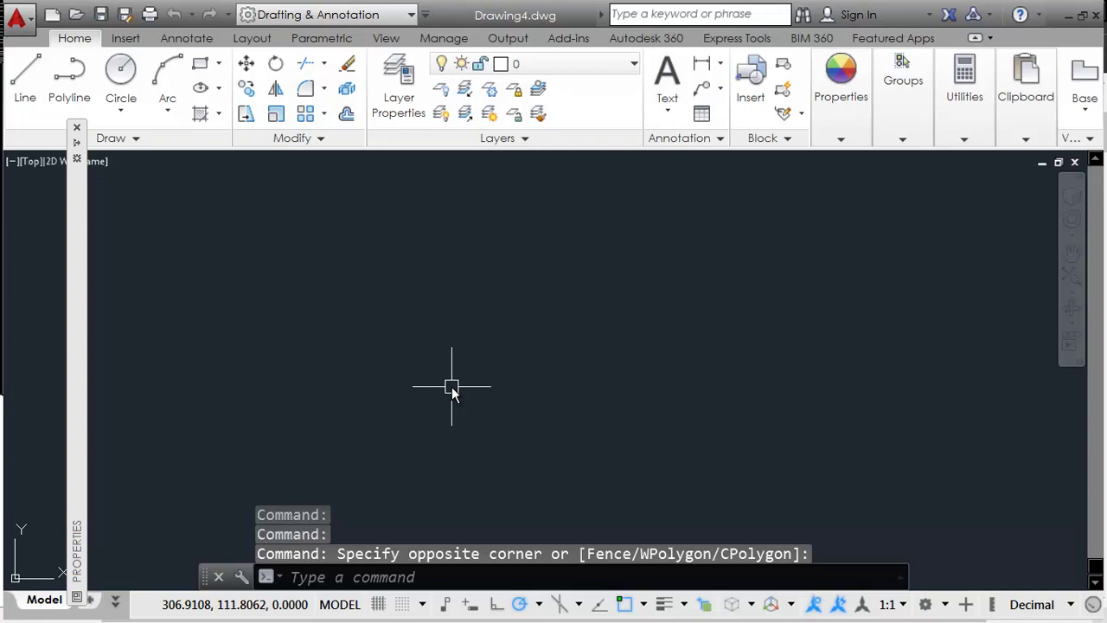
{"action": "type", "text": "rec"}
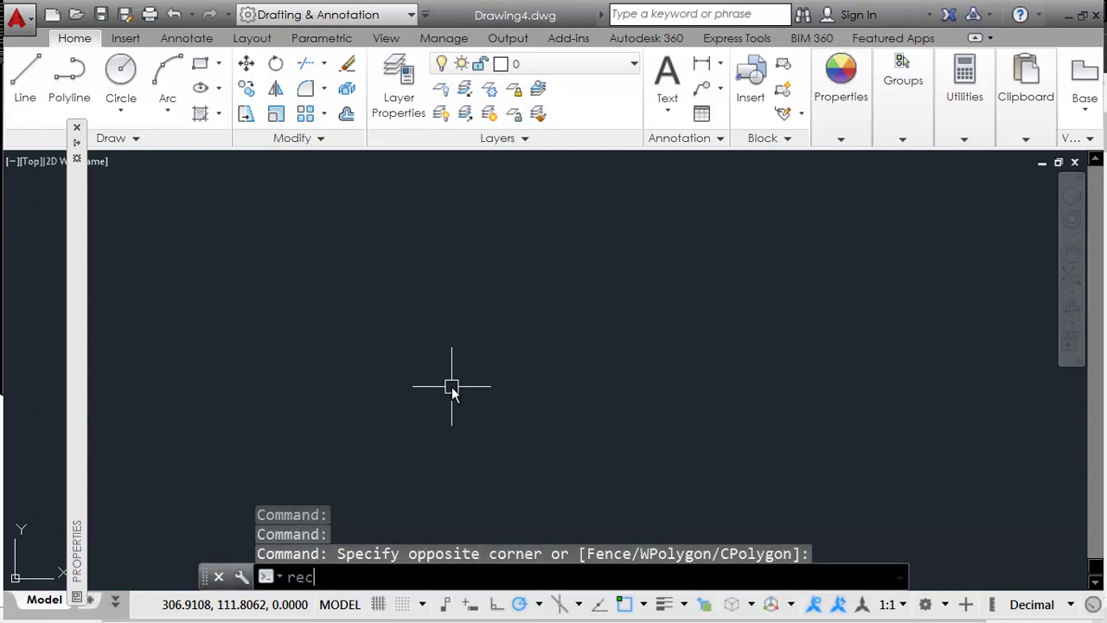
{"action": "key", "text": "Return"}
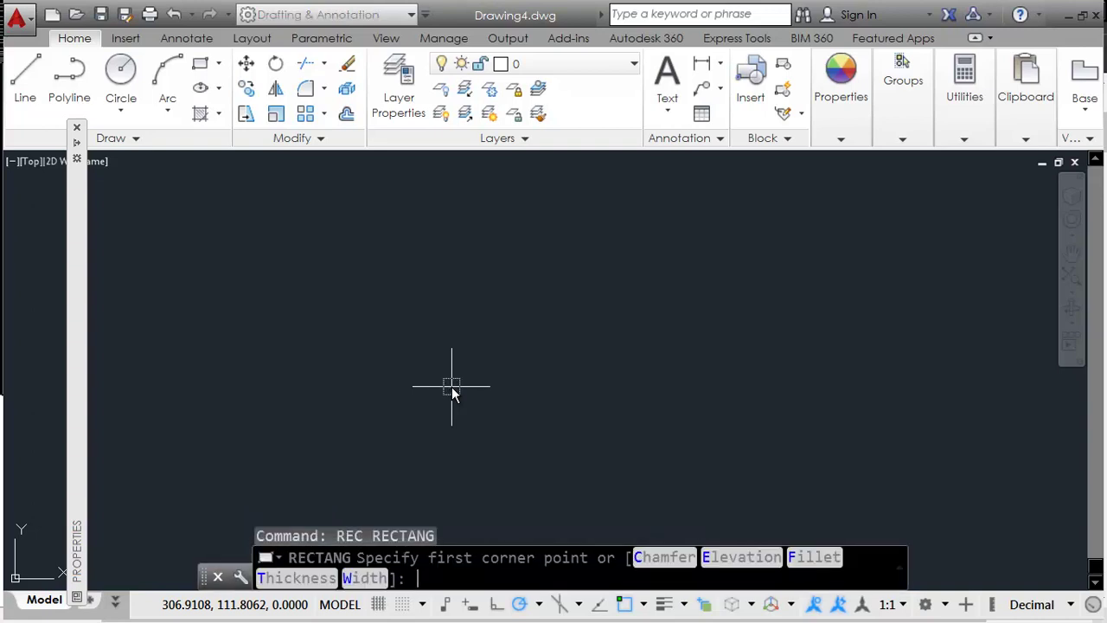
{"action": "key", "text": "super+Down"}
{"action": "key", "text": "Escape"}
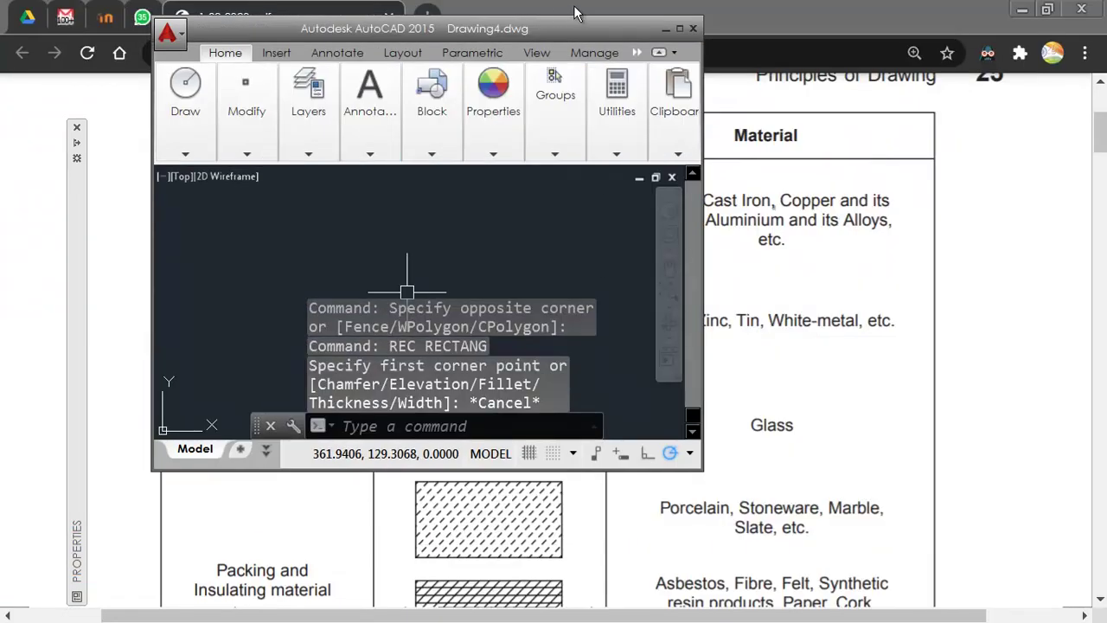
{"action": "left_click", "coordinate": [680, 28]}
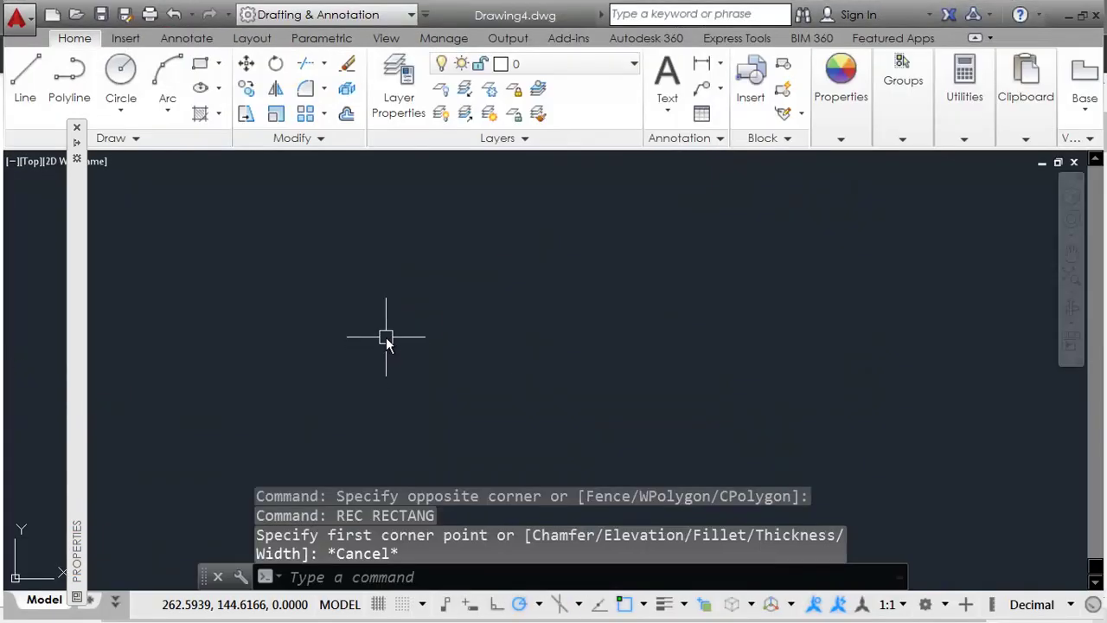
{"action": "left_click", "coordinate": [512, 346]}
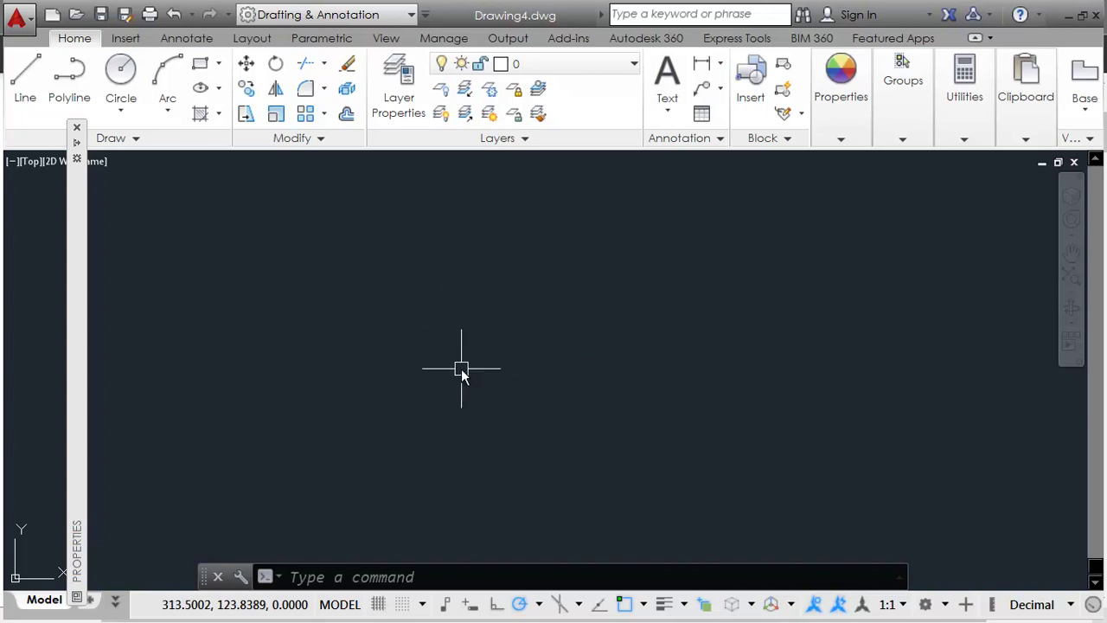
{"action": "key", "text": "alt+Tab"}
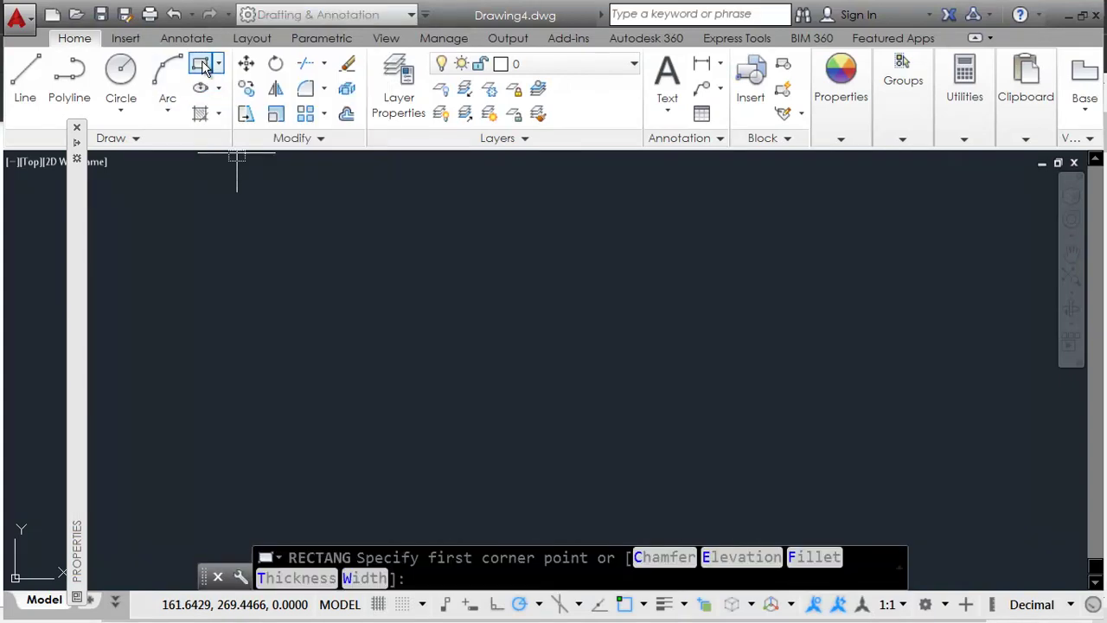
Draw a rectangle with Dimensions length 50 and width 30.
{"action": "left_click", "coordinate": [315, 251]}
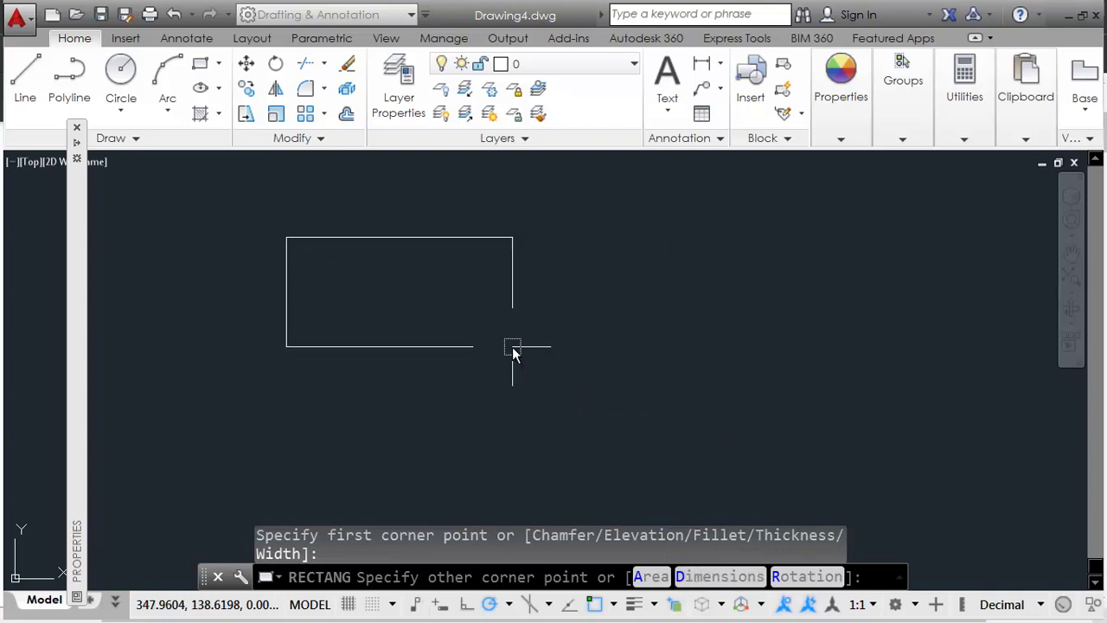
{"action": "right_click", "coordinate": [534, 278]}
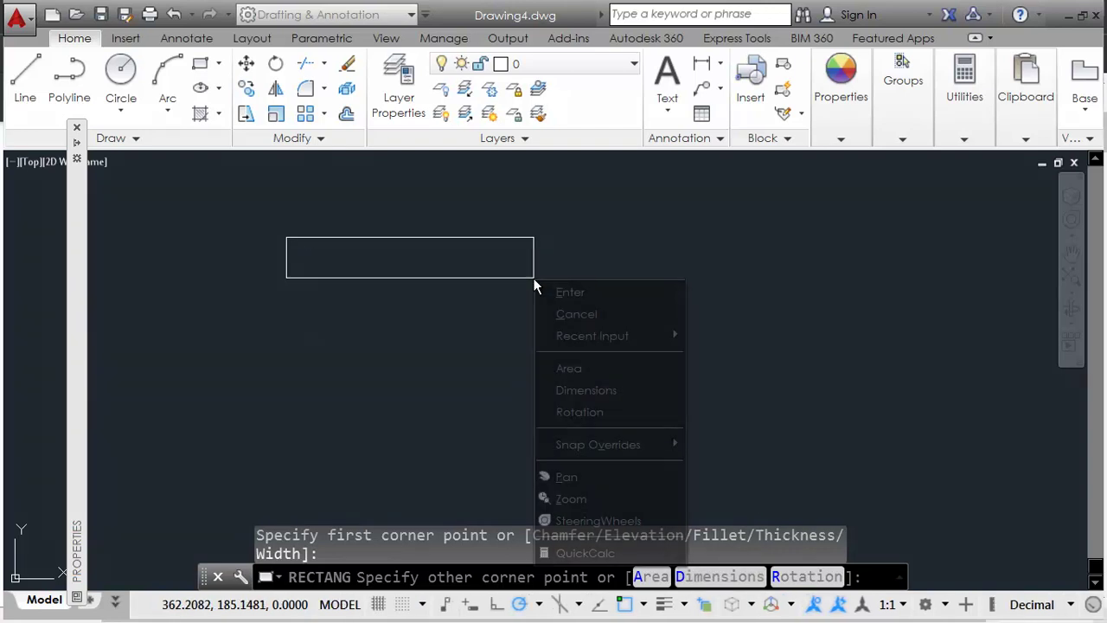
{"action": "left_click", "coordinate": [601, 394]}
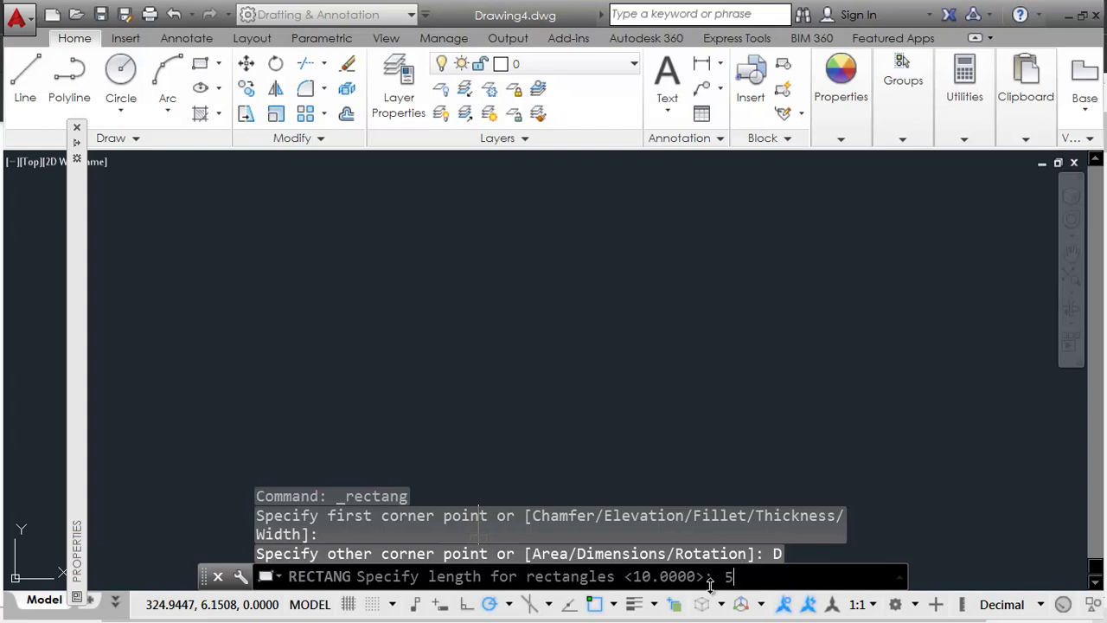
{"action": "key", "text": "Return"}
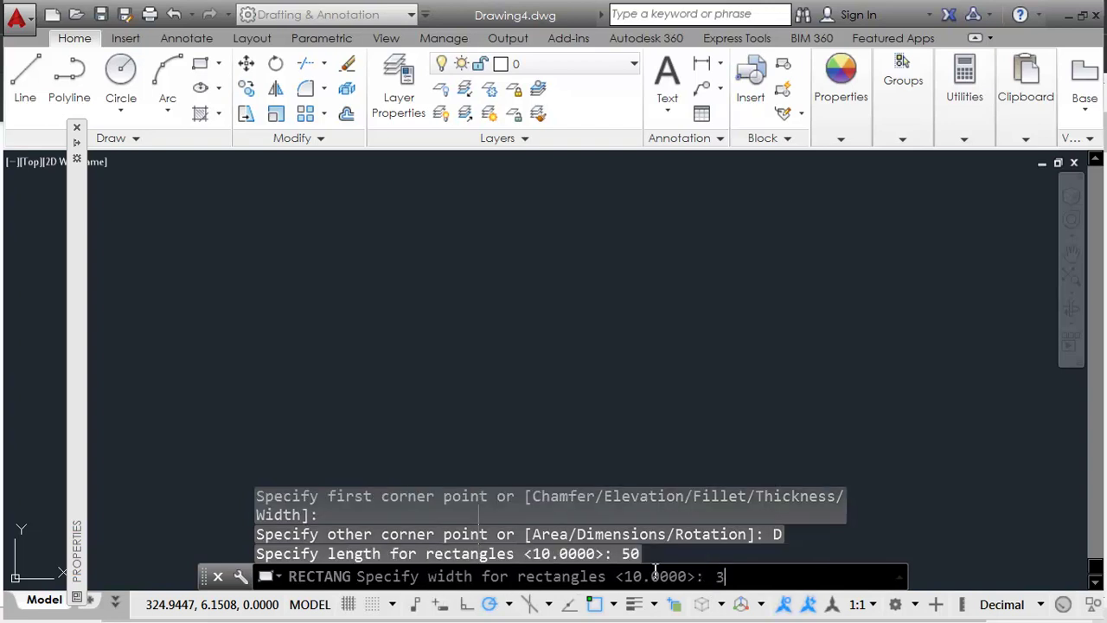
{"action": "type", "text": "30"}
{"action": "key", "text": "Return"}
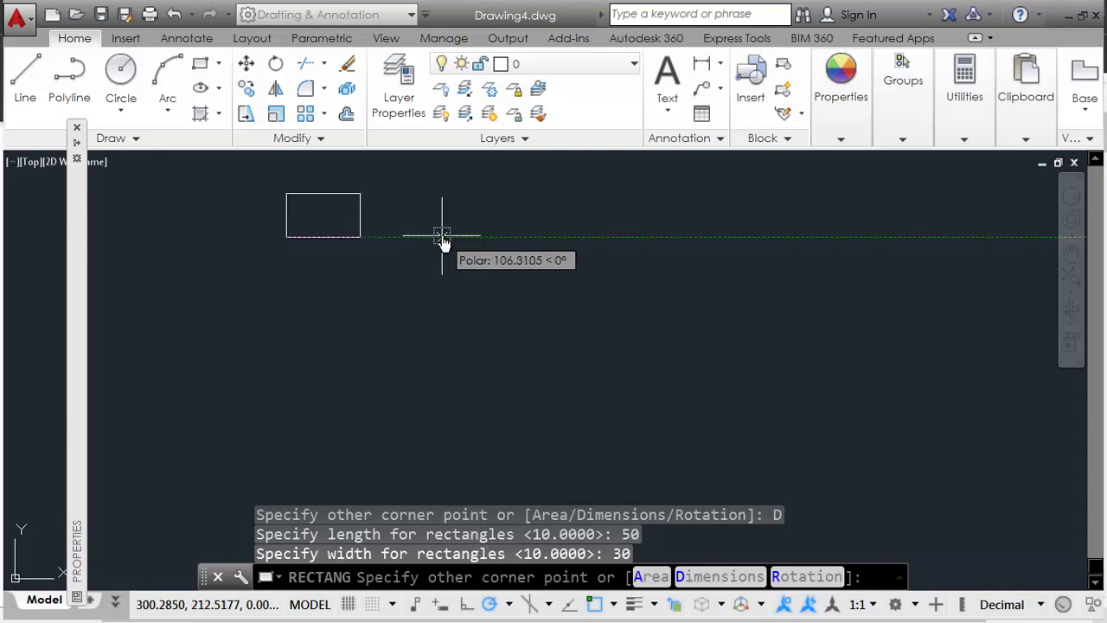
{"action": "left_click", "coordinate": [444, 236]}
Adjust the view and window-select the 50 by 30 rectangle.
{"action": "scroll", "coordinate": [297, 216], "scroll_direction": "up", "scroll_amount": 4}
{"action": "scroll", "coordinate": [318, 234], "scroll_direction": "down", "scroll_amount": 2}
{"action": "middle_click_drag", "start_coordinate": [335, 257], "coordinate": [374, 286]}
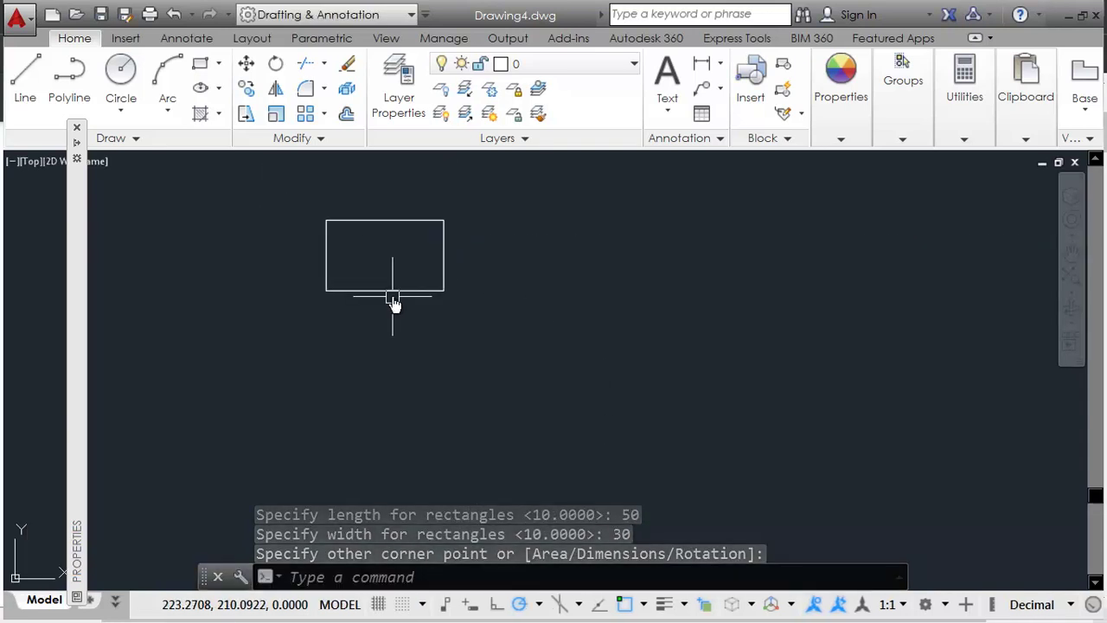
{"action": "scroll", "coordinate": [394, 302], "scroll_direction": "down", "scroll_amount": 2}
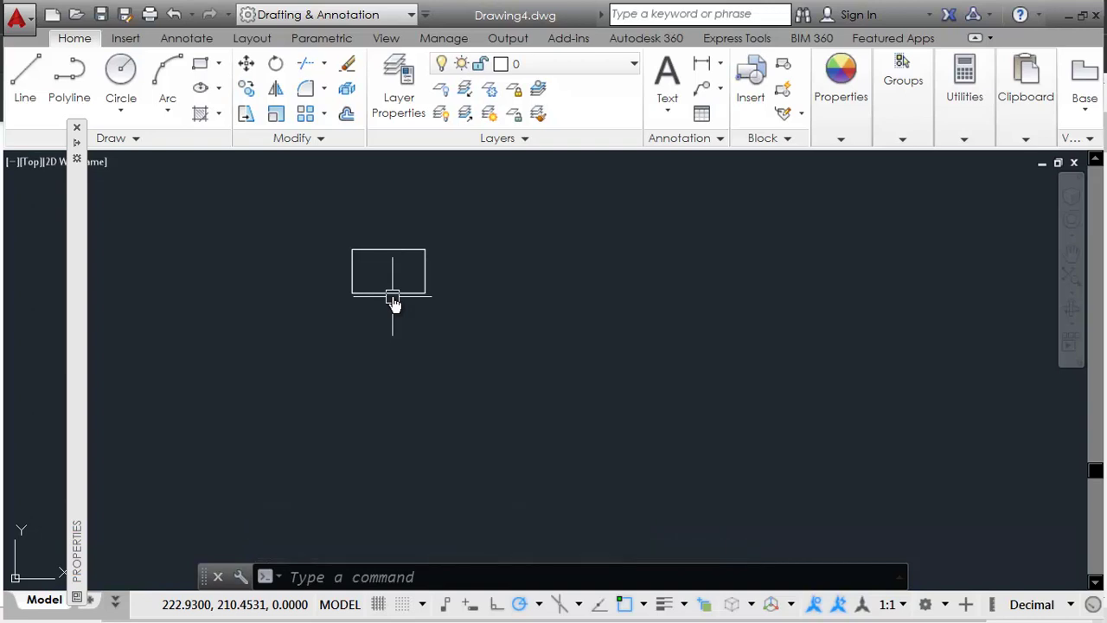
{"action": "scroll", "coordinate": [393, 303], "scroll_direction": "down", "scroll_amount": 2}
{"action": "middle_click_drag", "start_coordinate": [410, 346], "coordinate": [387, 309]}
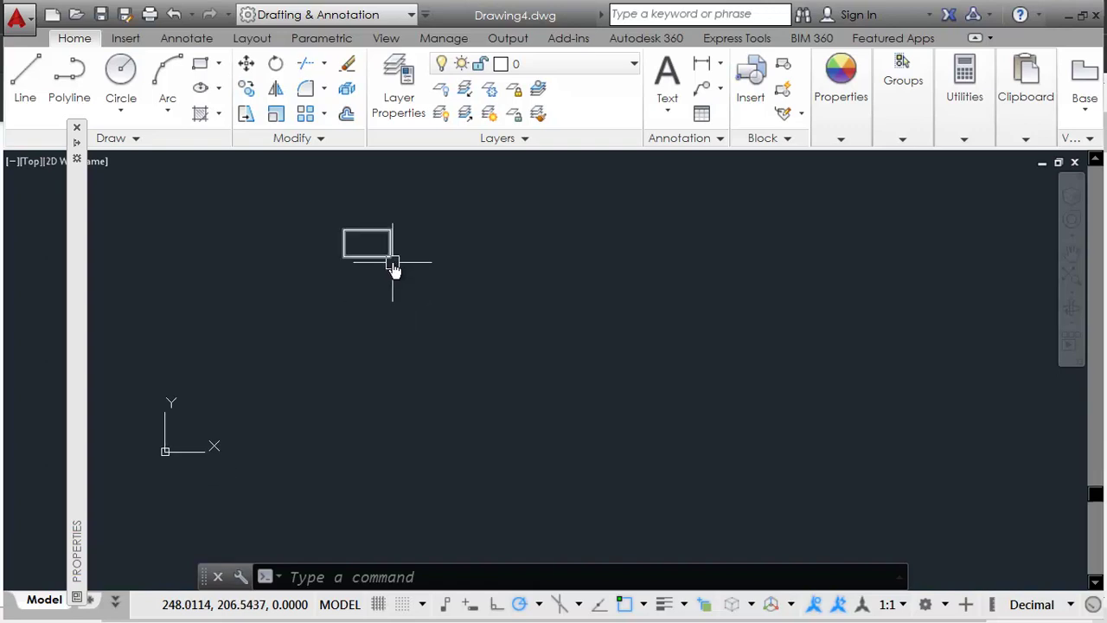
{"action": "mouse_move", "coordinate": [392, 267]}
{"action": "middle_mouse_down"}
{"action": "mouse_move", "coordinate": [445, 386]}
{"action": "mouse_move", "coordinate": [427, 364]}
{"action": "middle_mouse_up"}
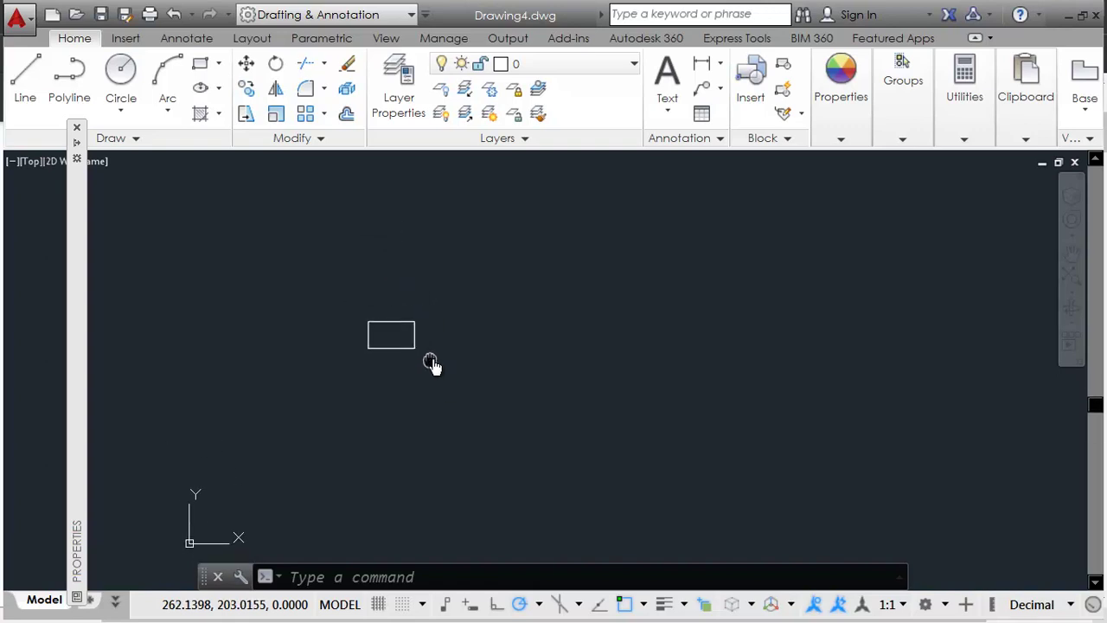
{"action": "left_click", "coordinate": [467, 288]}
{"action": "left_click", "coordinate": [380, 392]}
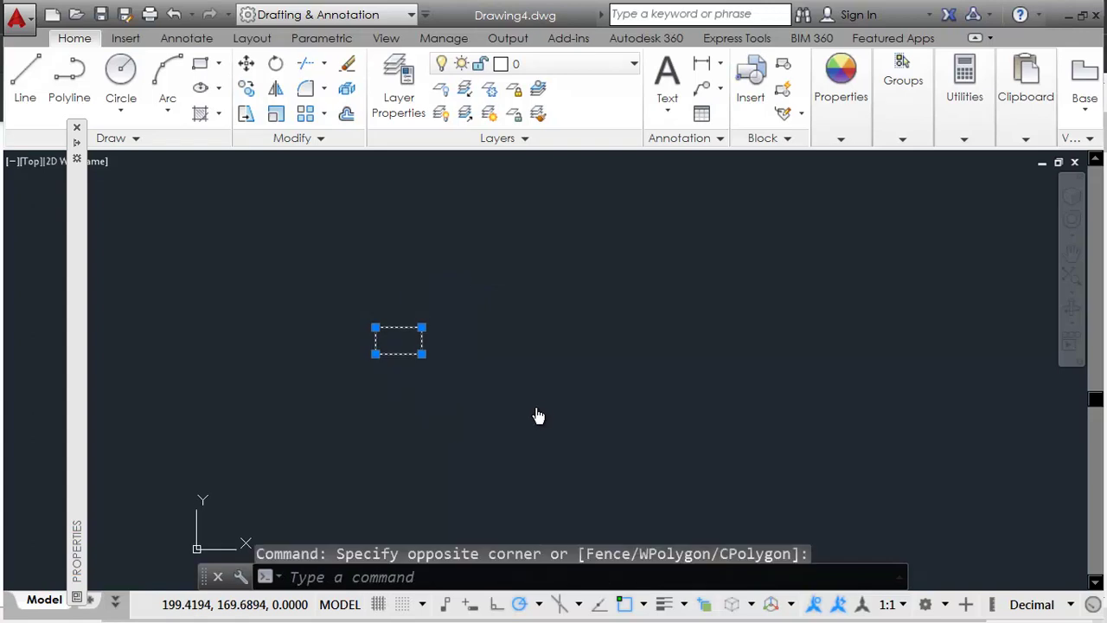
Move the rectangle up and to the left with MOVE.
{"action": "type", "text": "m"}
{"action": "key", "text": "Return"}
{"action": "left_click", "coordinate": [576, 408]}
{"action": "left_click", "coordinate": [493, 290]}
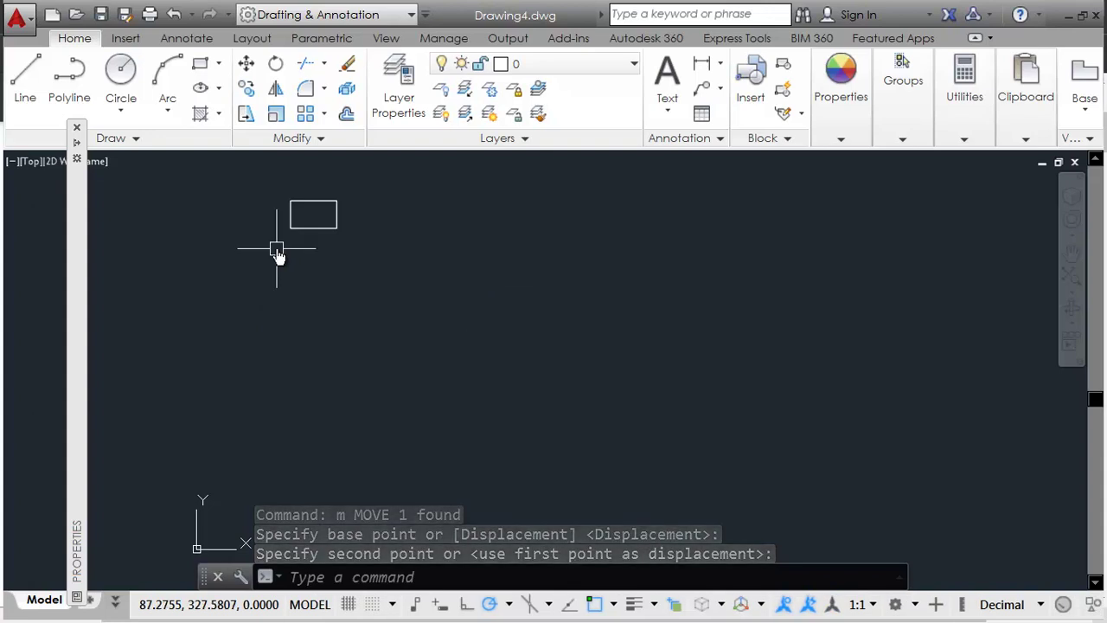
Check the hatch conventions table in the PDF and return to the drawing.
{"action": "scroll", "coordinate": [297, 241], "scroll_direction": "up", "scroll_amount": 4}
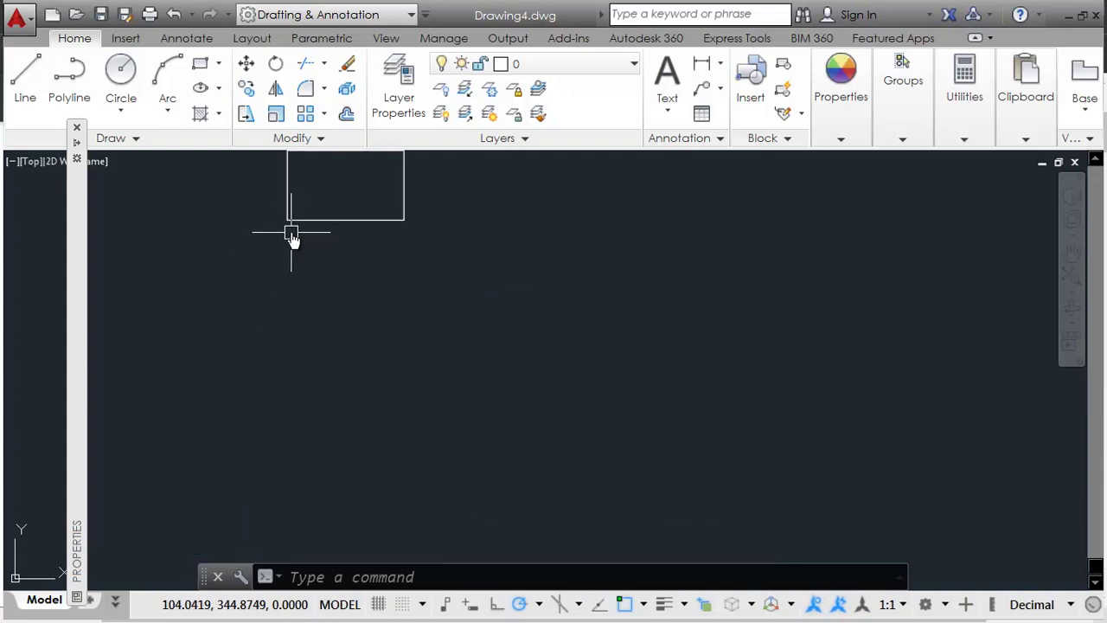
{"action": "scroll", "coordinate": [320, 358], "scroll_direction": "down", "scroll_amount": 2}
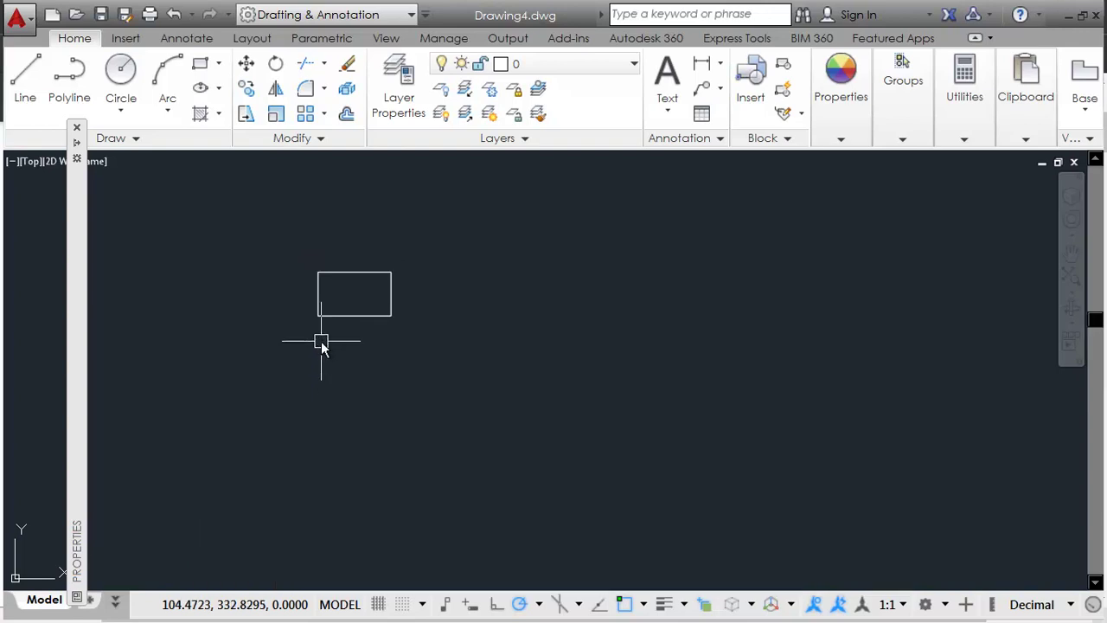
{"action": "key", "text": "alt+Tab"}
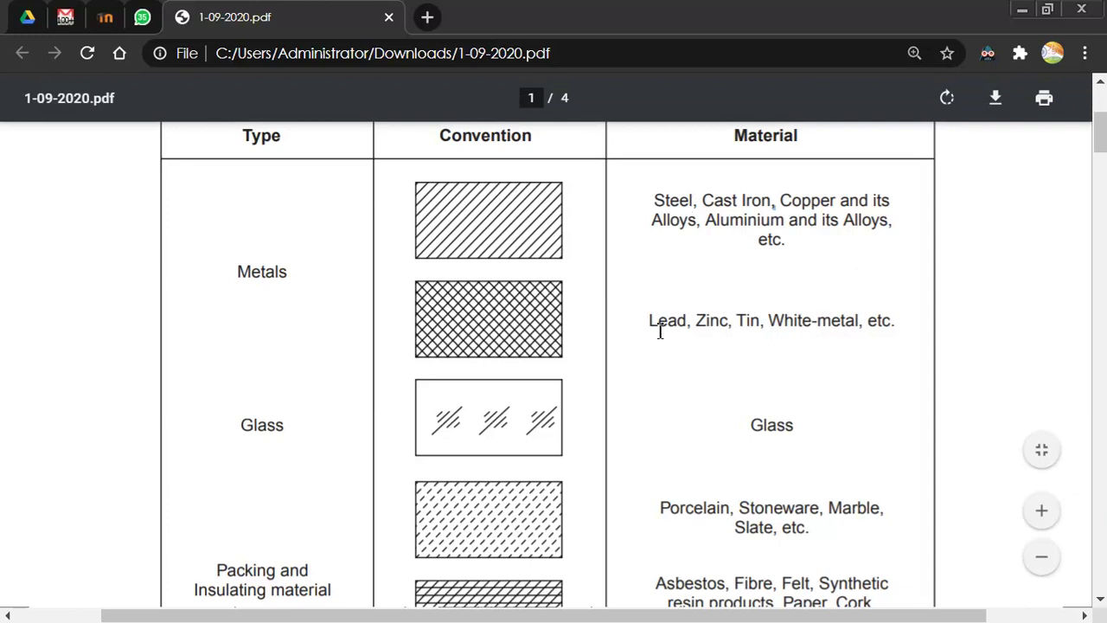
{"action": "key", "text": "alt+Tab"}
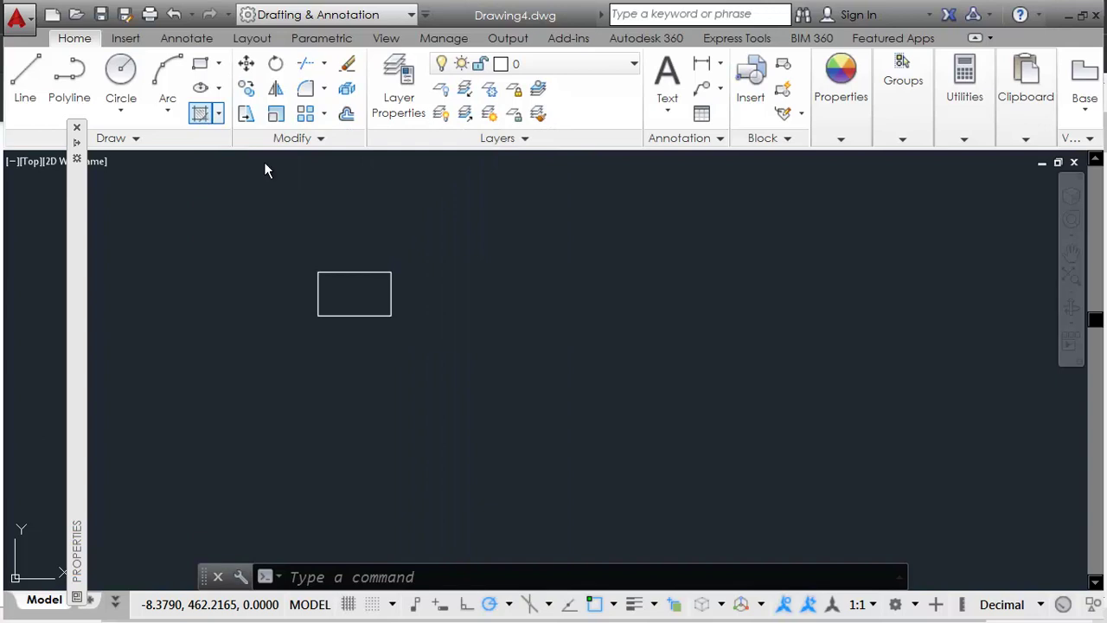
Hatch the rectangle's interior with the ANSI31 diagonal-line pattern.
{"action": "left_click", "coordinate": [201, 116]}
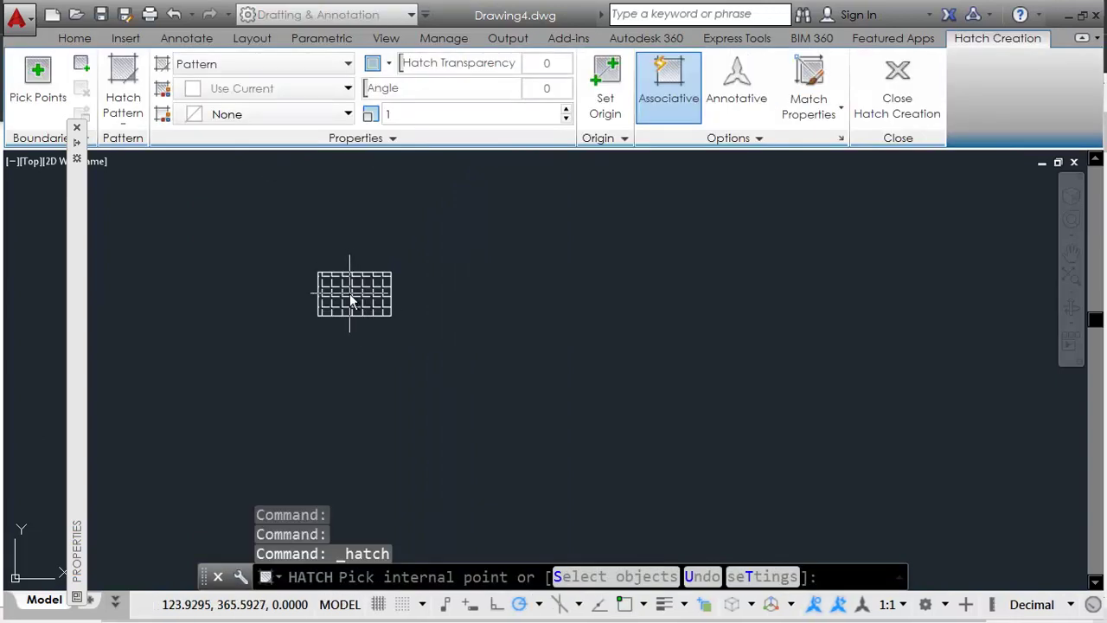
{"action": "left_click", "coordinate": [350, 298]}
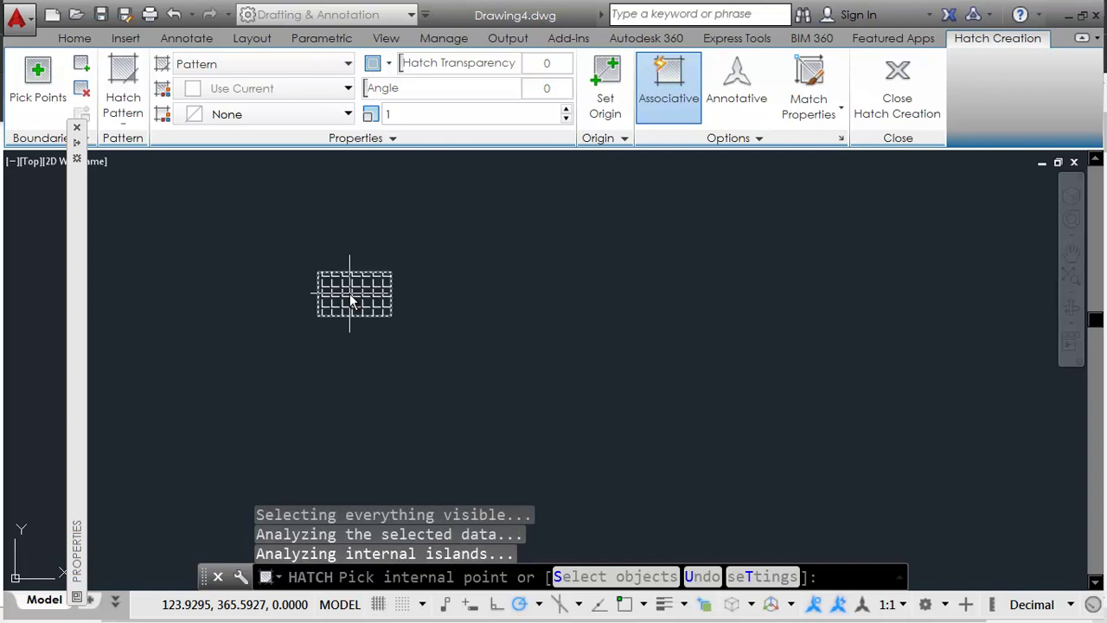
{"action": "scroll", "coordinate": [321, 305], "scroll_direction": "up", "scroll_amount": 4}
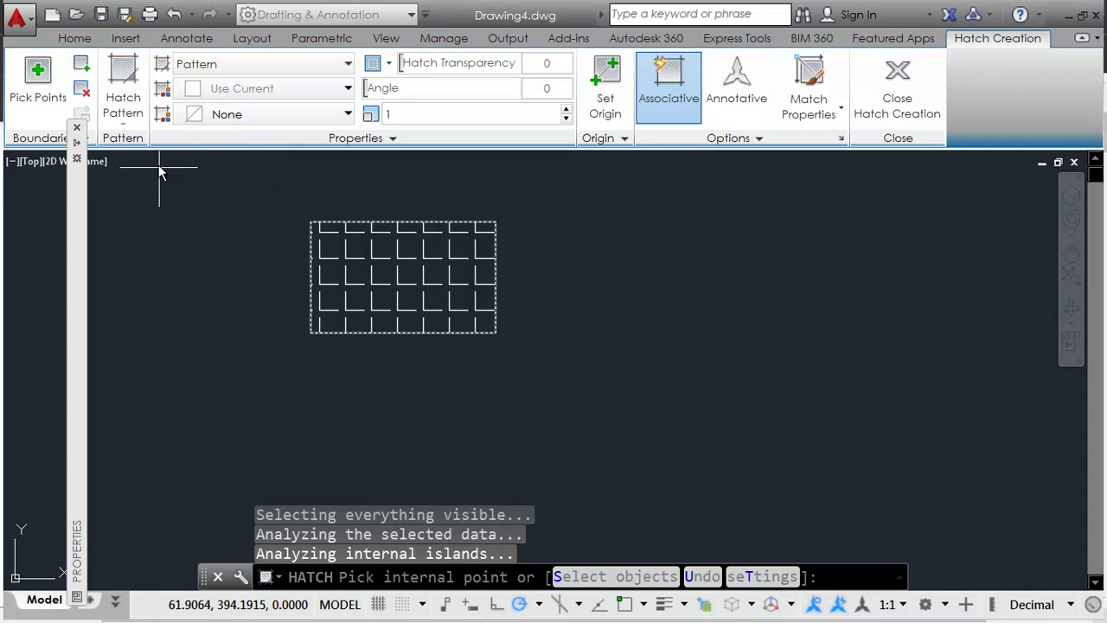
{"action": "left_click", "coordinate": [130, 114]}
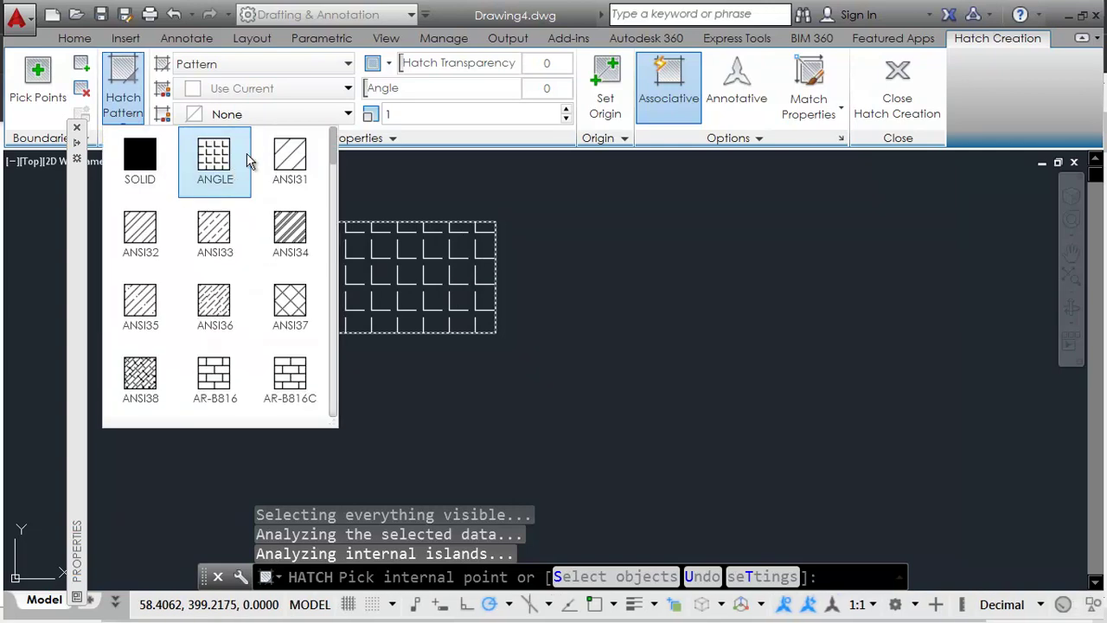
{"action": "left_click", "coordinate": [288, 157]}
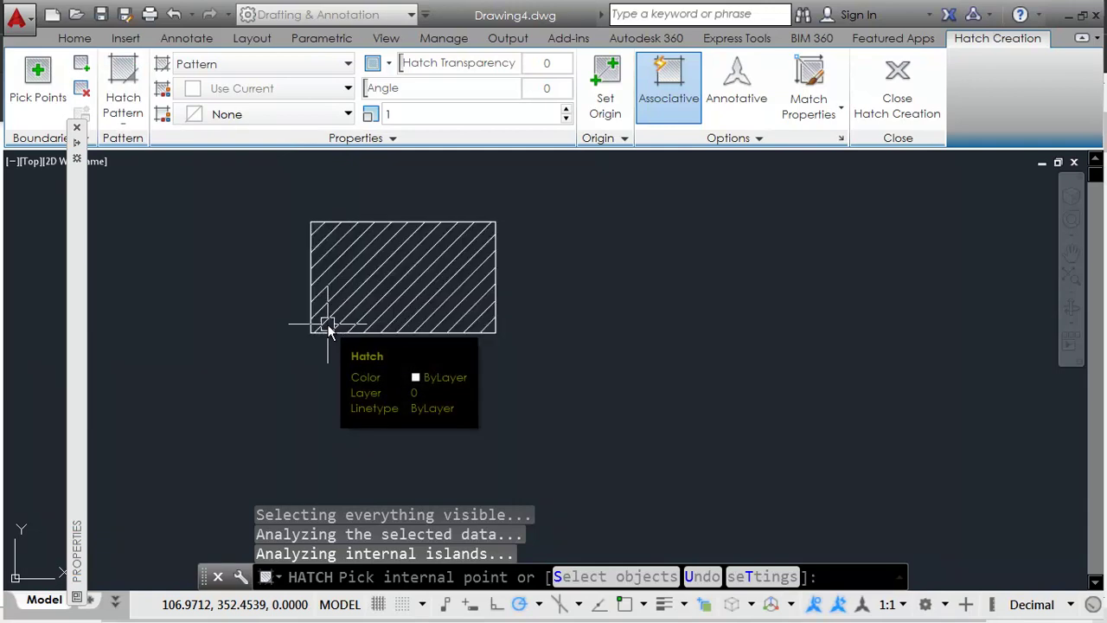
{"action": "key", "text": "Escape"}
Compare the hatch against the reference table and reposition the view.
{"action": "key", "text": "alt+Tab"}
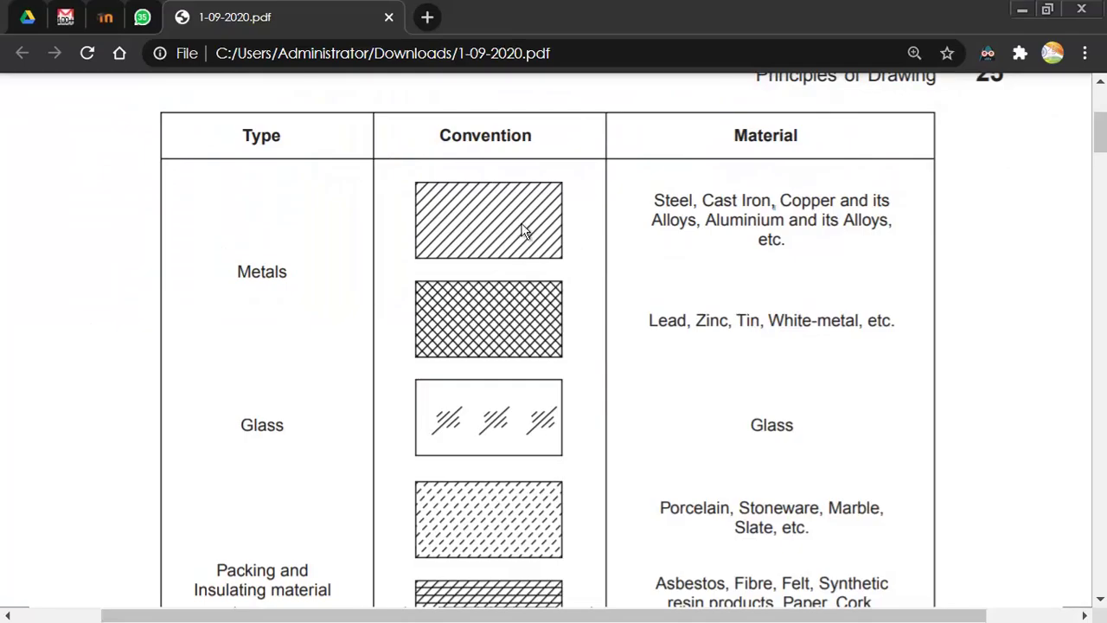
{"action": "key", "text": "alt+Tab"}
{"action": "mouse_move", "coordinate": [432, 334]}
{"action": "middle_mouse_down"}
{"action": "mouse_move", "coordinate": [551, 323]}
{"action": "mouse_move", "coordinate": [531, 309]}
{"action": "middle_mouse_up"}
Copy the rectangle outline 40 units straight down with Ortho on.
{"action": "left_click", "coordinate": [586, 305]}
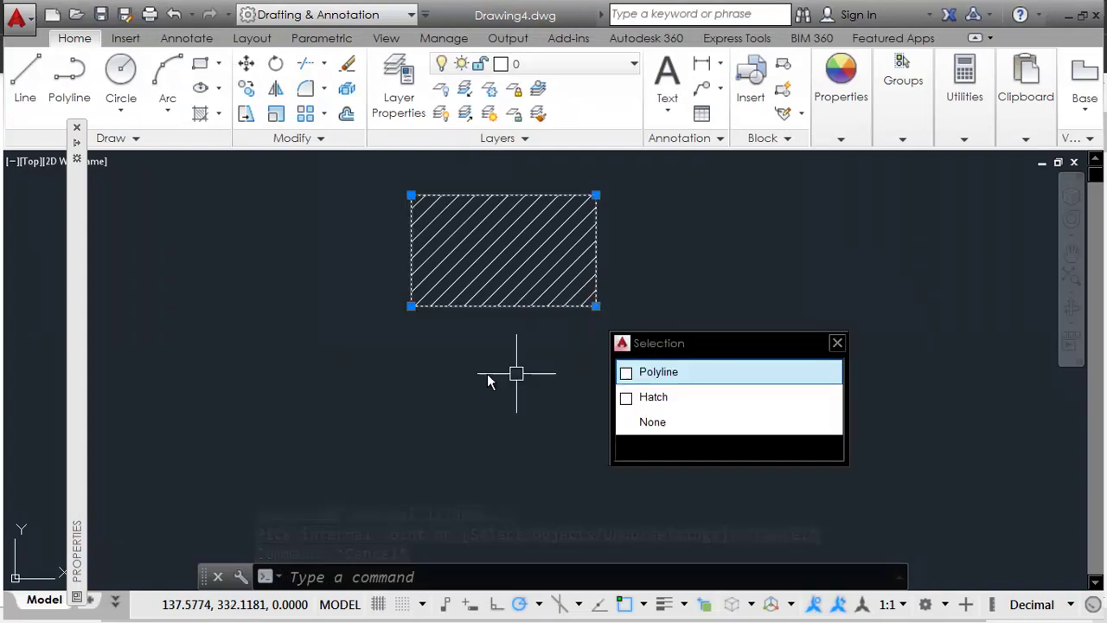
{"action": "type", "text": "CO"}
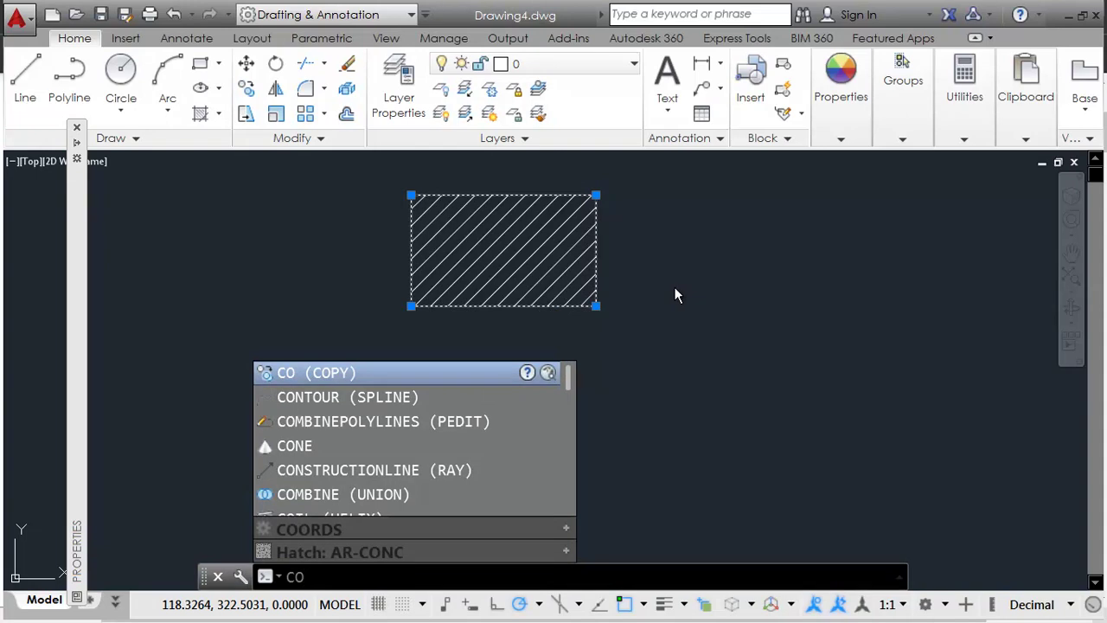
{"action": "key", "text": "Return"}
{"action": "left_click", "coordinate": [658, 265]}
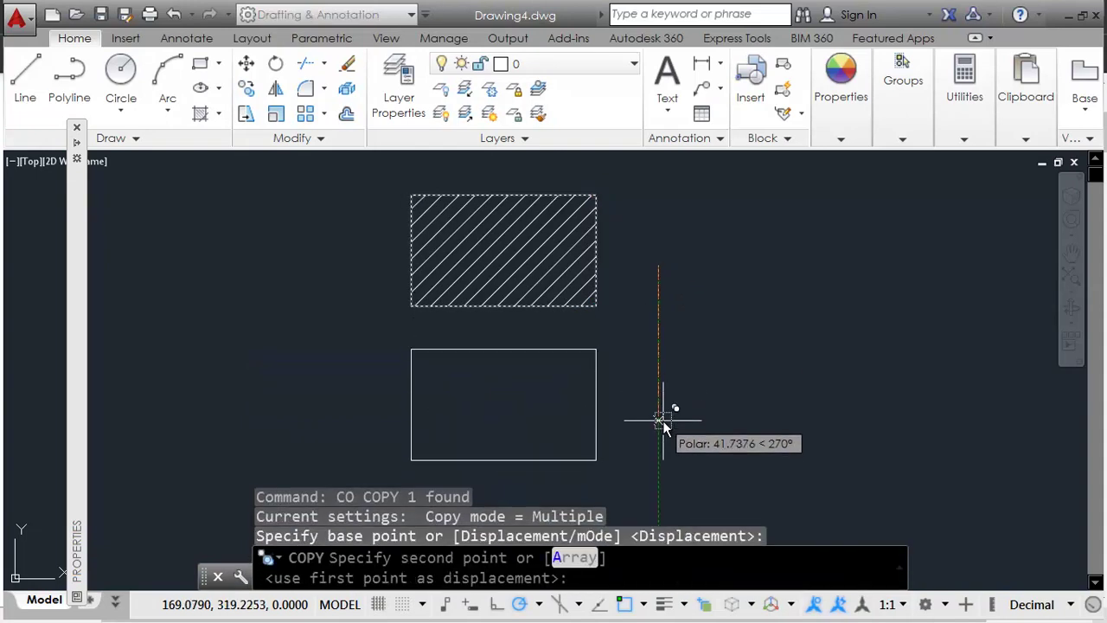
{"action": "left_click", "coordinate": [495, 604]}
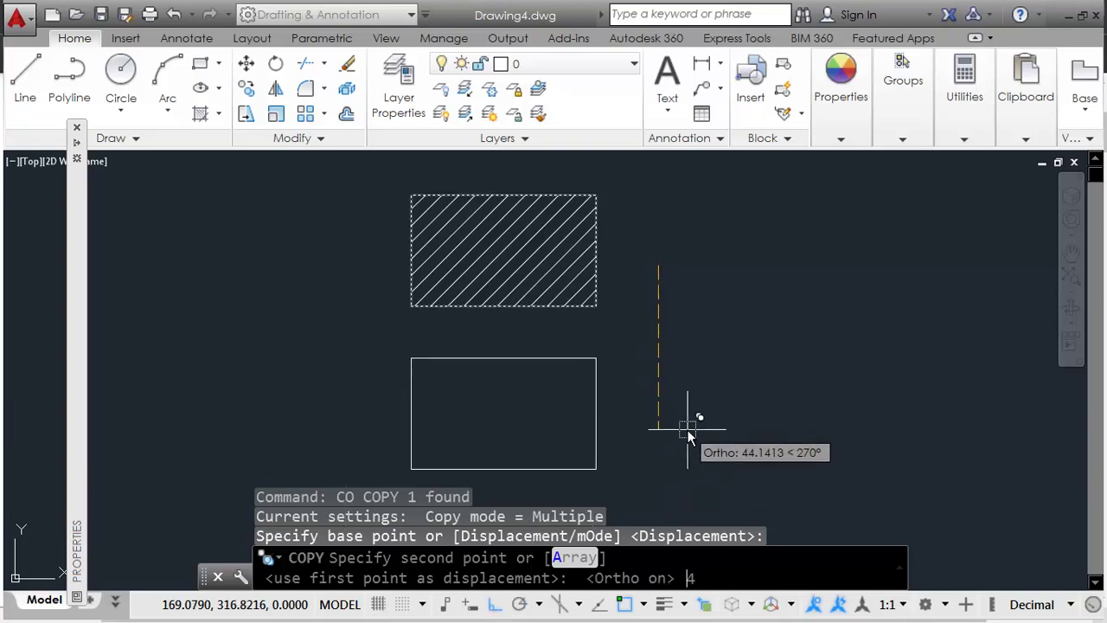
{"action": "type", "text": "40"}
{"action": "key", "text": "Return"}
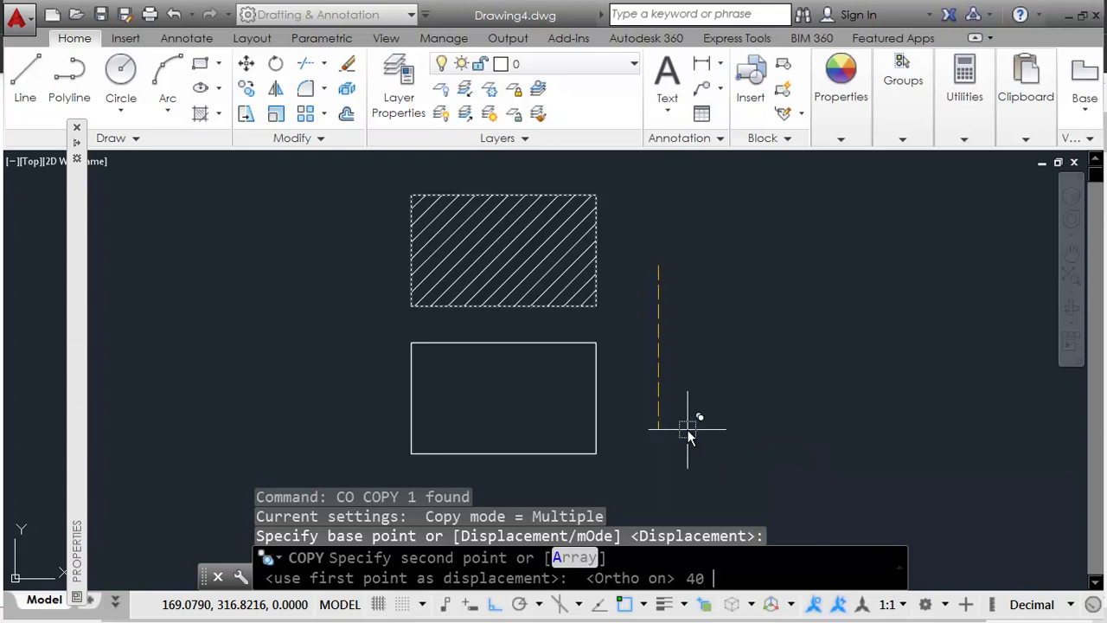
{"action": "key", "text": "Return"}
Select the lower copy and place another copy below it.
{"action": "middle_click_drag", "start_coordinate": [593, 403], "coordinate": [667, 341]}
{"action": "scroll", "coordinate": [663, 339], "scroll_direction": "down", "scroll_amount": 2}
{"action": "scroll", "coordinate": [664, 339], "scroll_direction": "up", "scroll_amount": 4}
{"action": "left_click", "coordinate": [696, 313]}
{"action": "left_click", "coordinate": [589, 350]}
{"action": "scroll", "coordinate": [589, 350], "scroll_direction": "down", "scroll_amount": 2}
{"action": "scroll", "coordinate": [690, 338], "scroll_direction": "down", "scroll_amount": 2}
{"action": "scroll", "coordinate": [699, 316], "scroll_direction": "up", "scroll_amount": 2}
{"action": "middle_click_drag", "start_coordinate": [717, 302], "coordinate": [714, 316]}
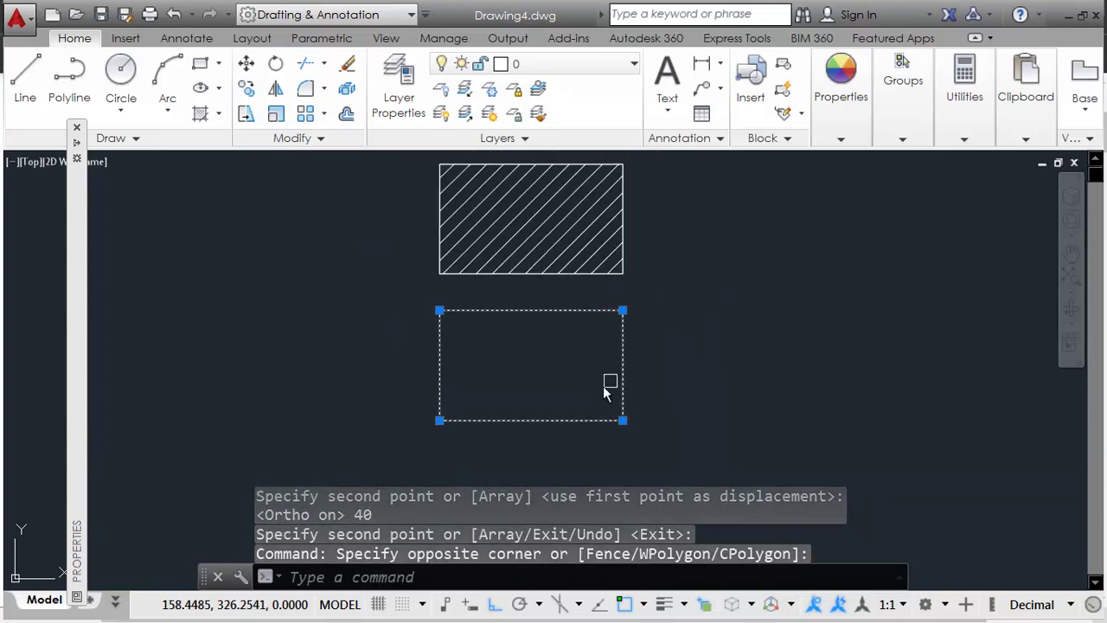
{"action": "type", "text": "co"}
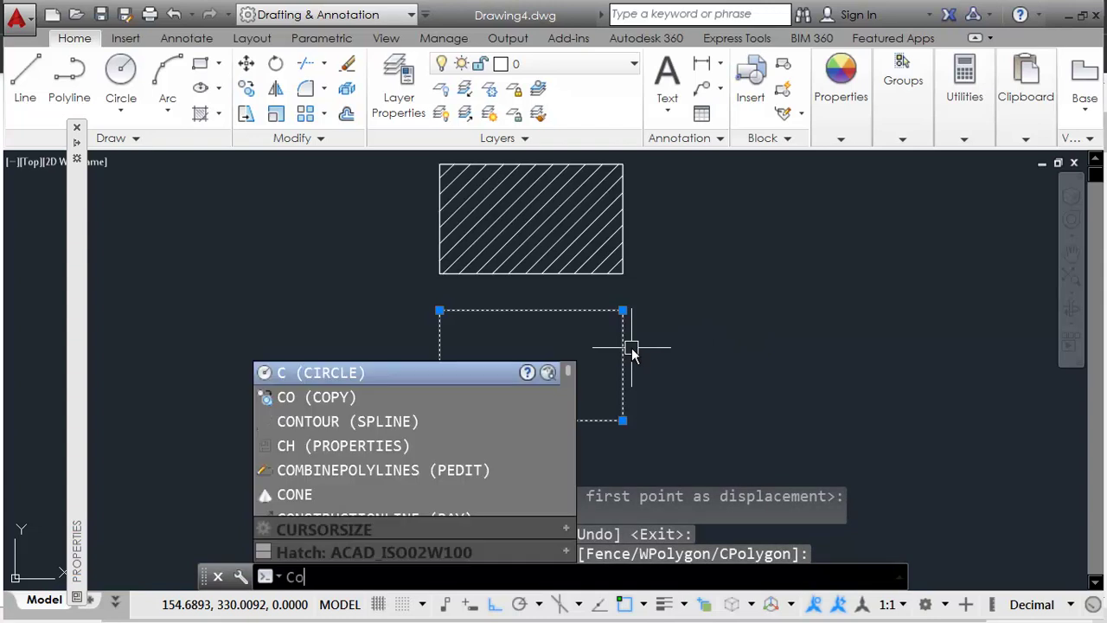
{"action": "key", "text": "Return"}
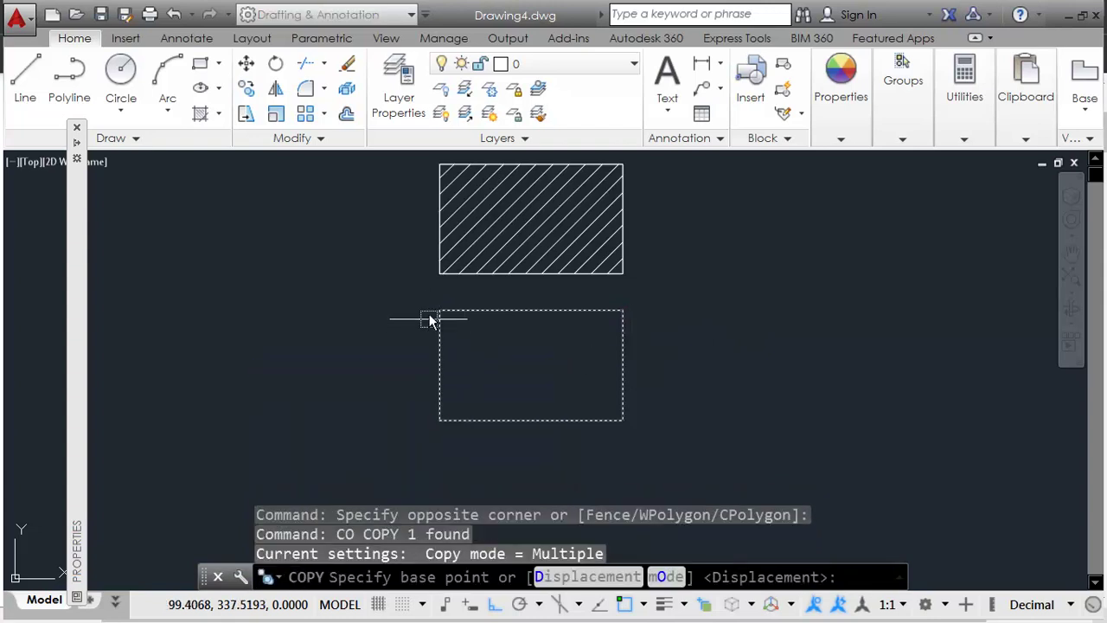
{"action": "left_click", "coordinate": [439, 273]}
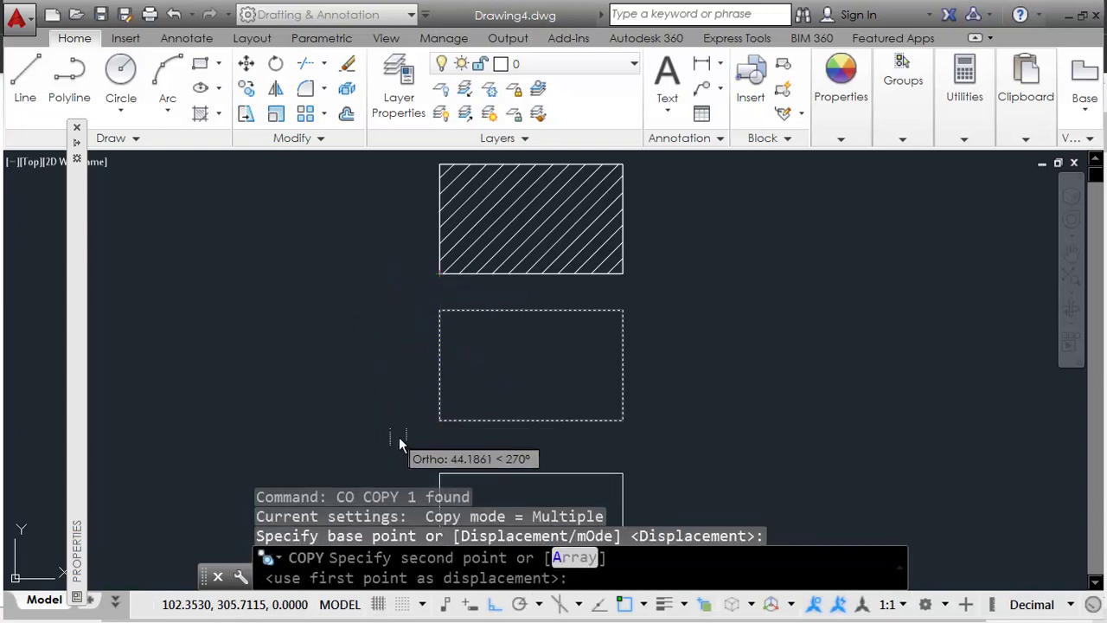
{"action": "left_click", "coordinate": [443, 423]}
Place three more copies further down, completing a column of five empty rectangles.
{"action": "middle_click_drag", "start_coordinate": [610, 474], "coordinate": [640, 259]}
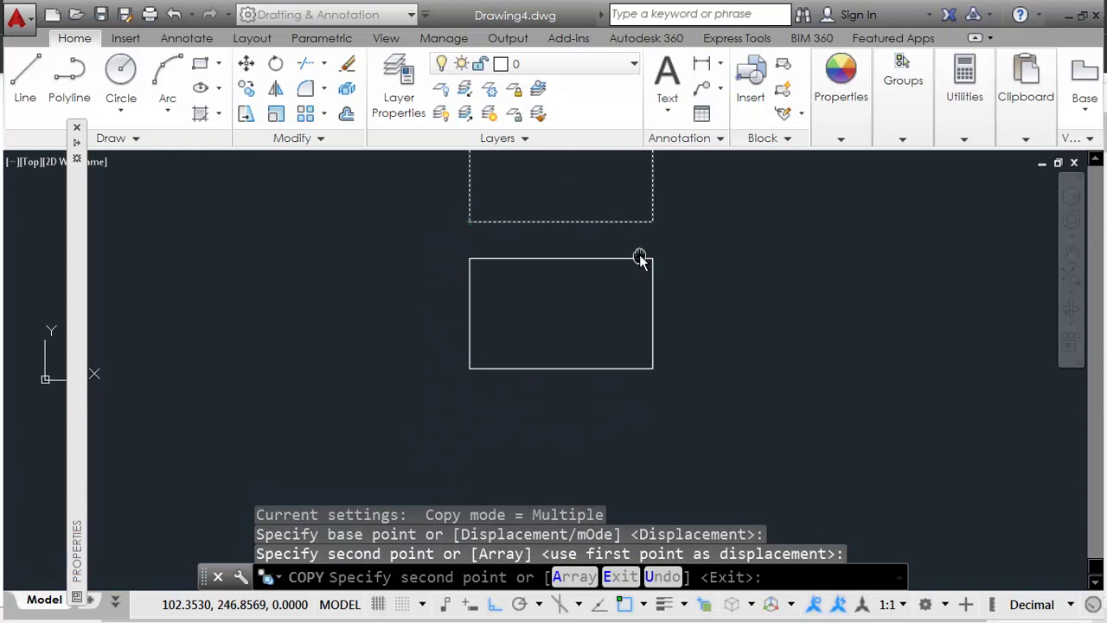
{"action": "left_click", "coordinate": [476, 373]}
{"action": "scroll", "coordinate": [487, 388], "scroll_direction": "down", "scroll_amount": 4}
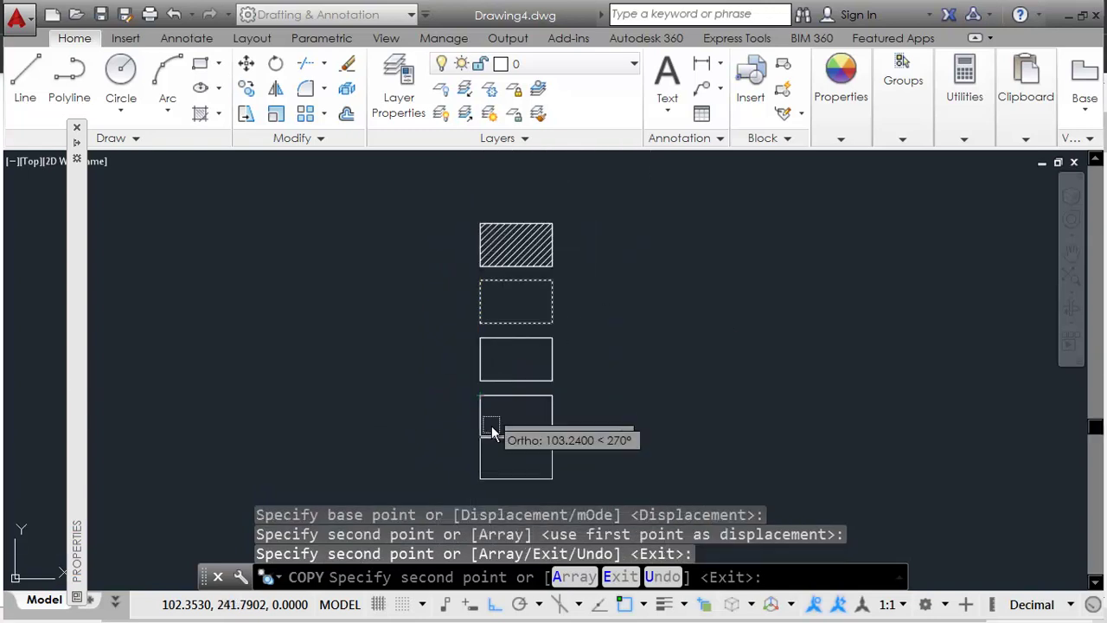
{"action": "left_click", "coordinate": [481, 438]}
{"action": "middle_click_drag", "start_coordinate": [498, 464], "coordinate": [489, 365]}
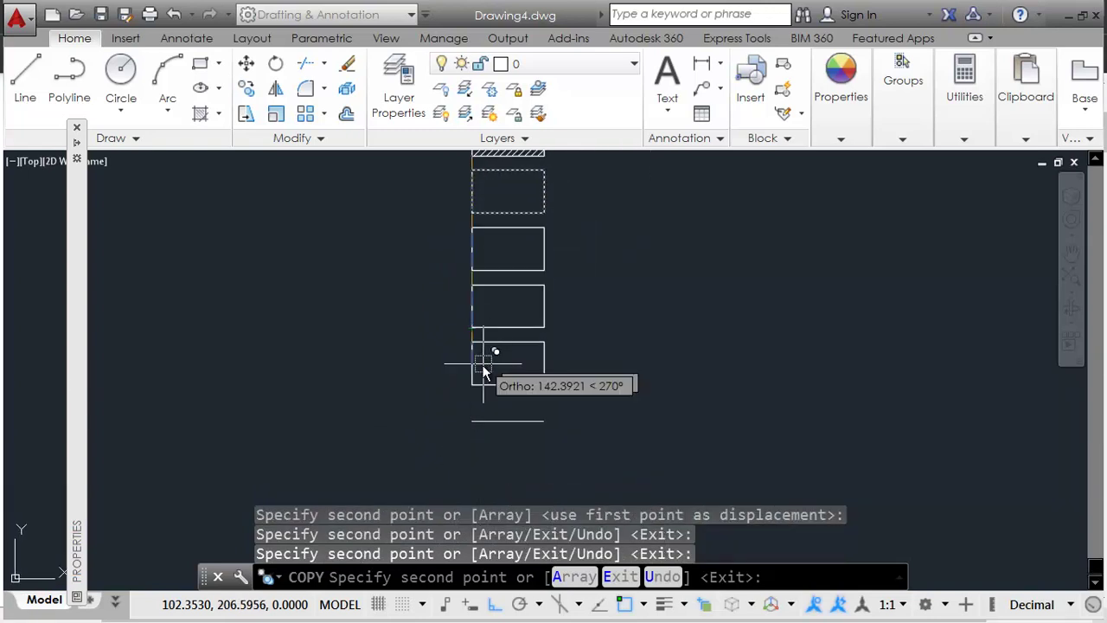
{"action": "left_click", "coordinate": [477, 401]}
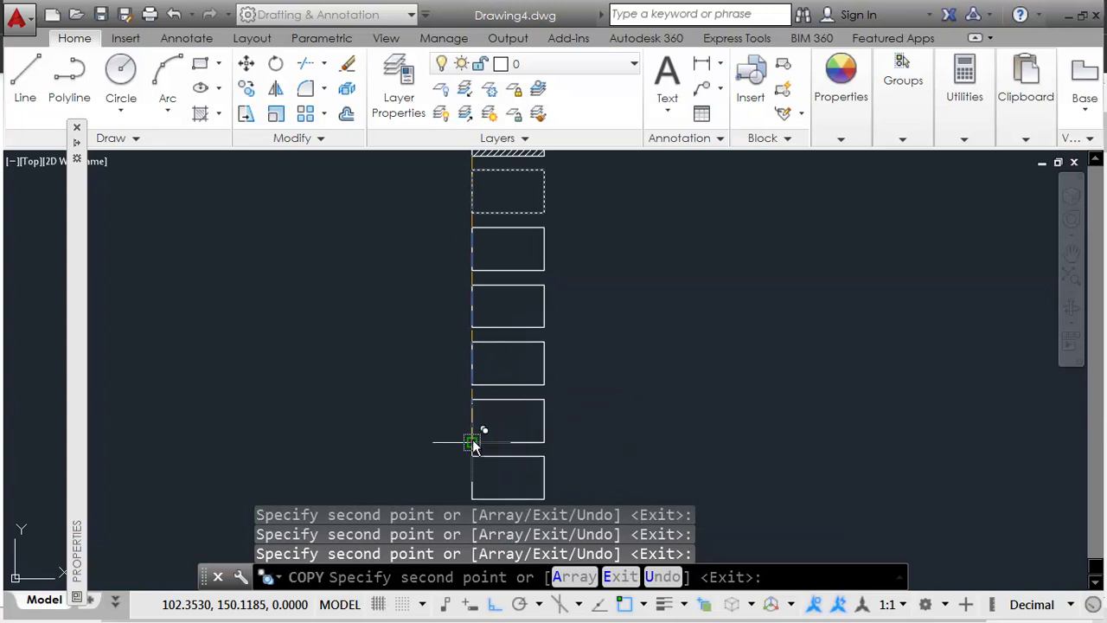
{"action": "key", "text": "Return"}
{"action": "middle_click_drag", "start_coordinate": [578, 230], "coordinate": [563, 294]}
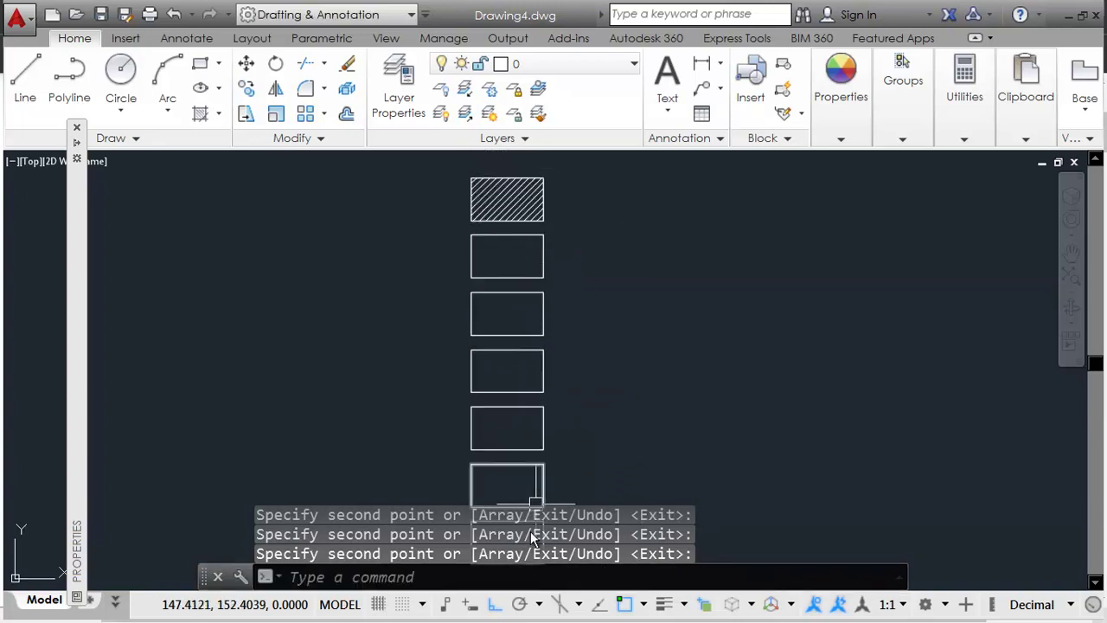
{"action": "scroll", "coordinate": [530, 255], "scroll_direction": "up", "scroll_amount": 4}
{"action": "mouse_move", "coordinate": [526, 259]}
{"action": "middle_mouse_down"}
{"action": "mouse_move", "coordinate": [598, 309]}
{"action": "mouse_move", "coordinate": [596, 338]}
{"action": "middle_mouse_up"}
Review the Metals and Glass conventions in the PDF table, then return to AutoCAD.
{"action": "key", "text": "alt+Tab"}
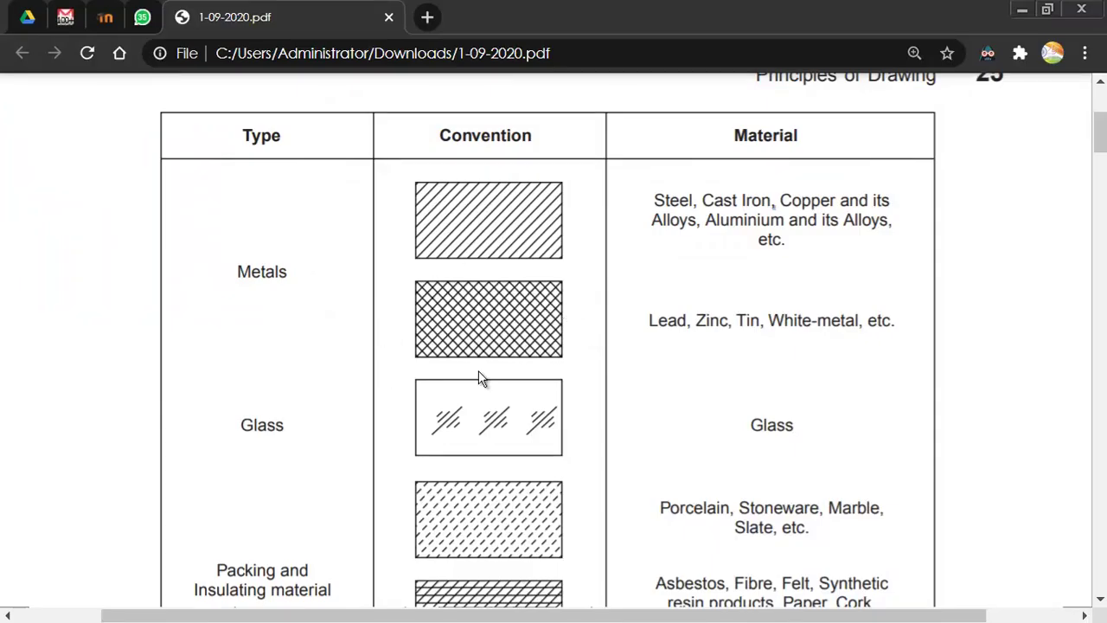
{"action": "scroll", "coordinate": [516, 474], "scroll_direction": "down", "scroll_amount": 2}
{"action": "scroll", "coordinate": [513, 467], "scroll_direction": "up", "scroll_amount": 1}
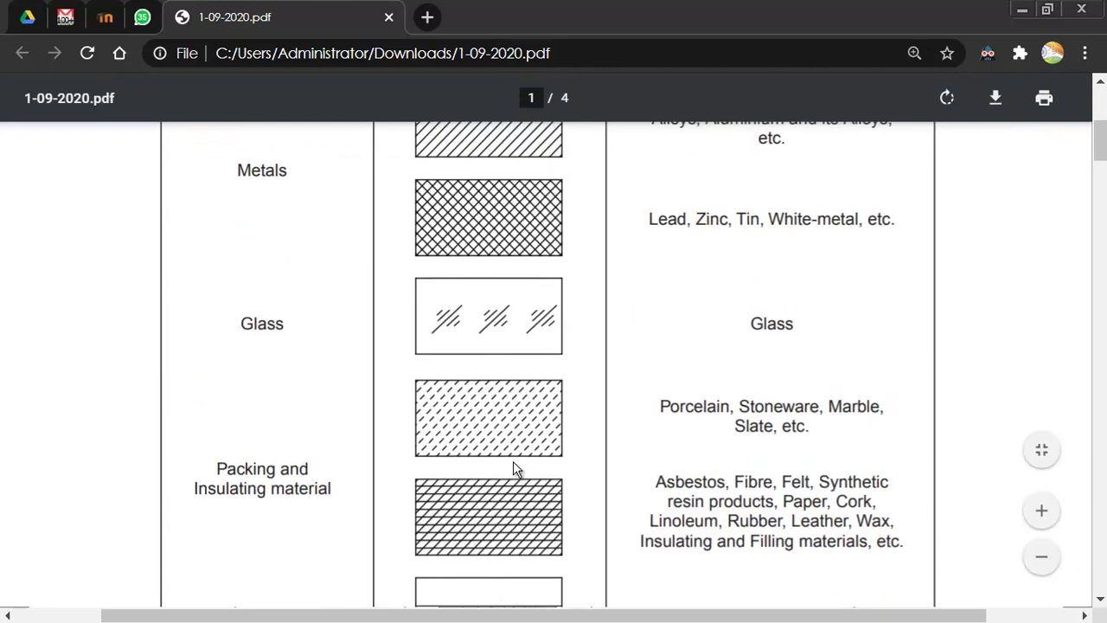
{"action": "scroll", "coordinate": [471, 208], "scroll_direction": "up", "scroll_amount": 1}
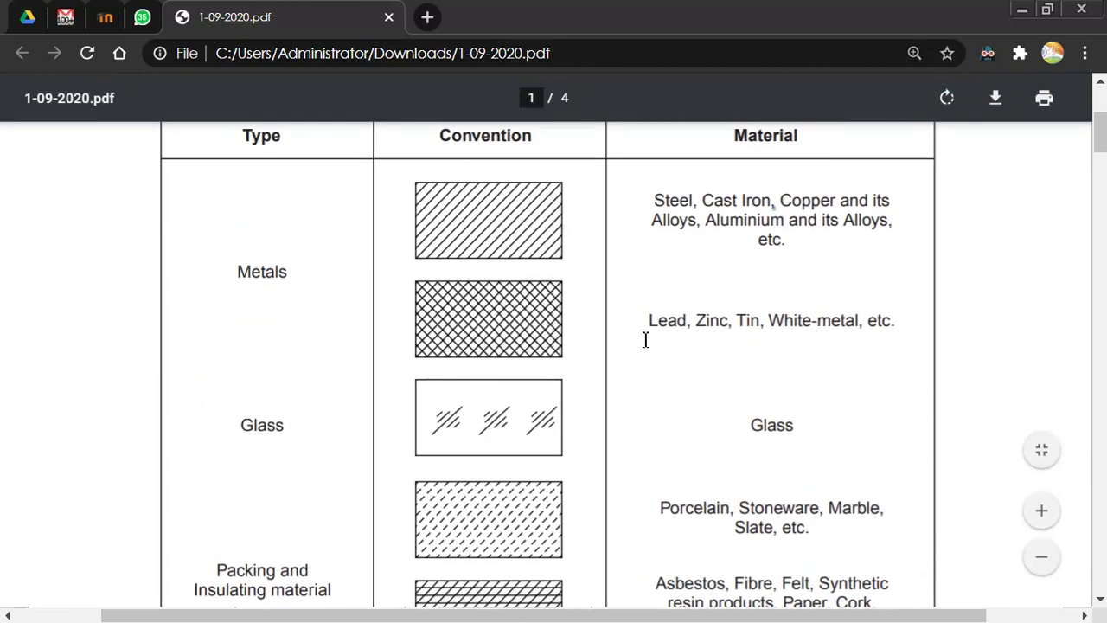
{"action": "key", "text": "alt+Tab"}
{"action": "scroll", "coordinate": [474, 363], "scroll_direction": "up", "scroll_amount": 2}
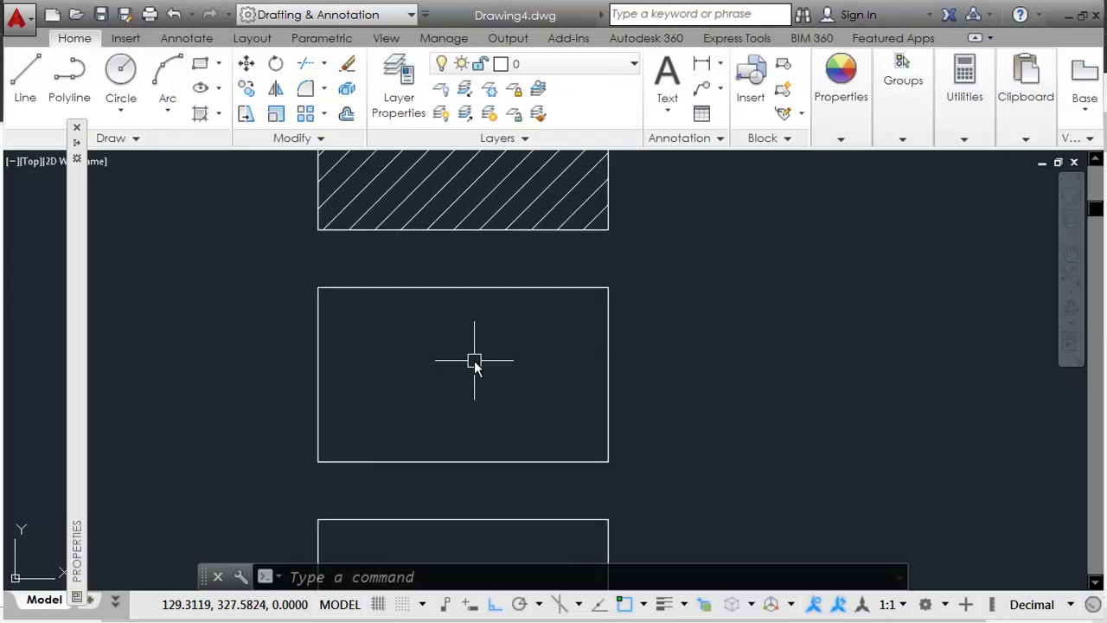
{"action": "scroll", "coordinate": [474, 361], "scroll_direction": "down", "scroll_amount": 2}
Fill the second rectangle with the ANSI37 crosshatch and bring the reference PDF back up.
{"action": "type", "text": "h"}
{"action": "key", "text": "Return"}
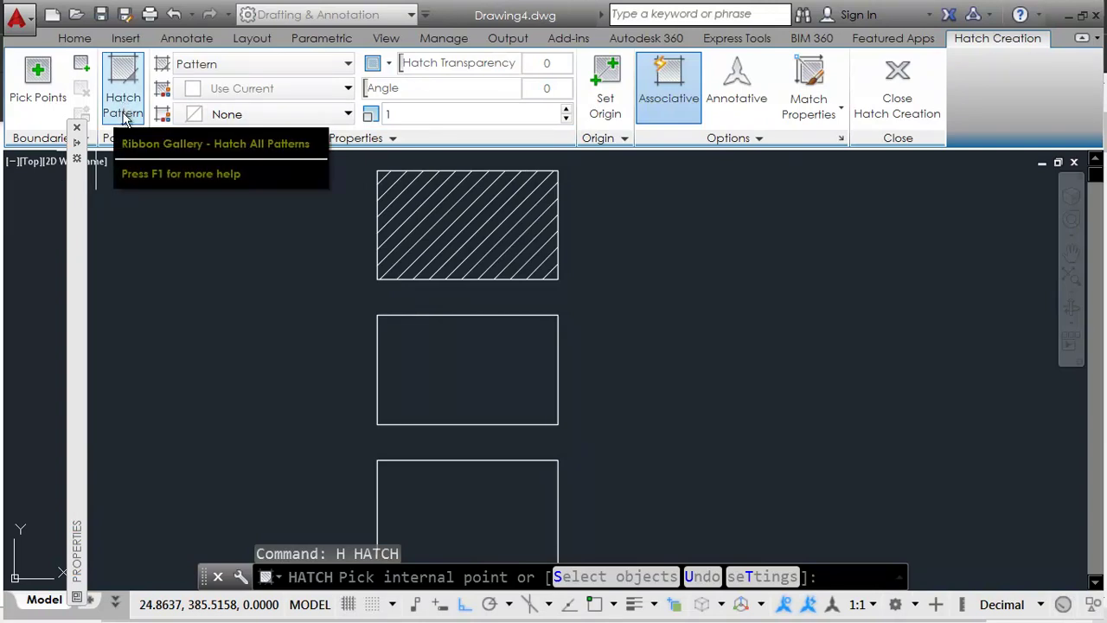
{"action": "left_click", "coordinate": [487, 370]}
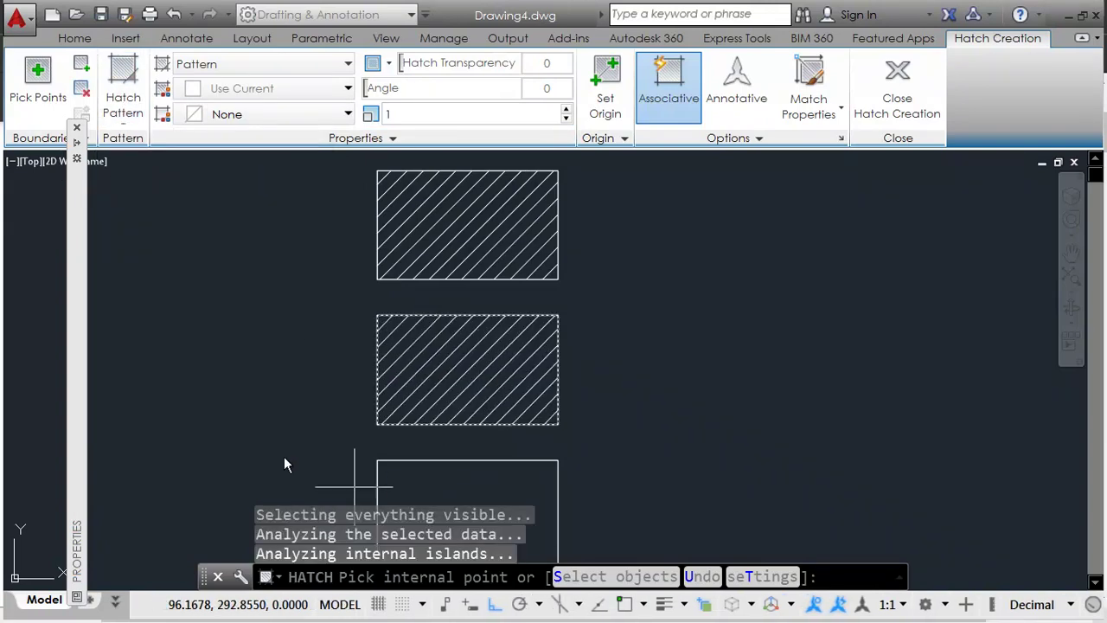
{"action": "left_click", "coordinate": [124, 116]}
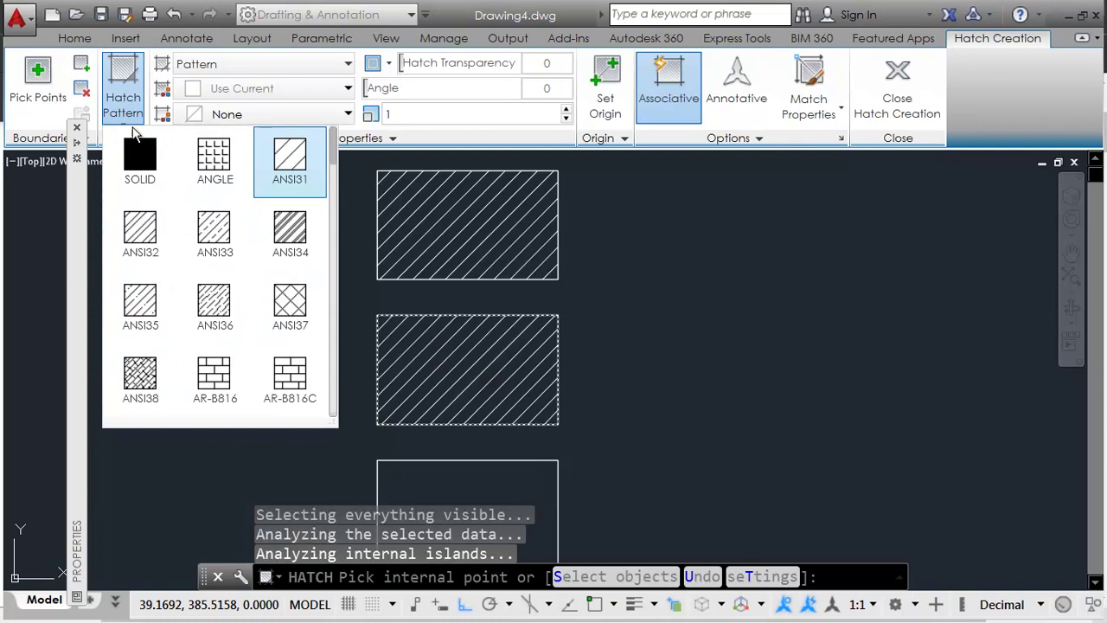
{"action": "left_click", "coordinate": [285, 302]}
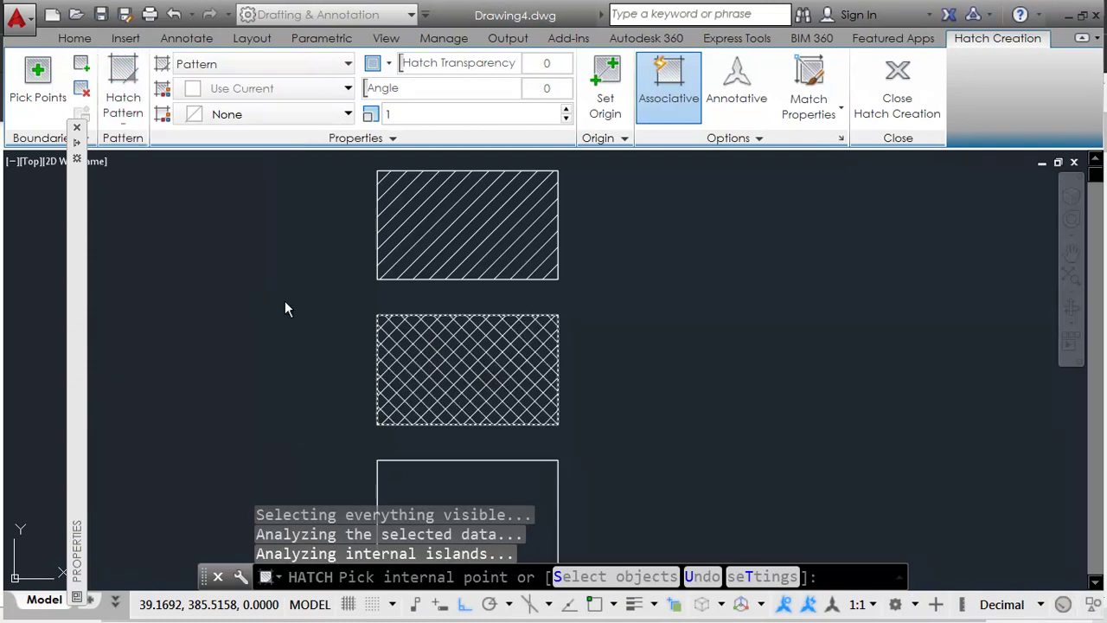
{"action": "key", "text": "Escape"}
{"action": "key", "text": "Escape"}
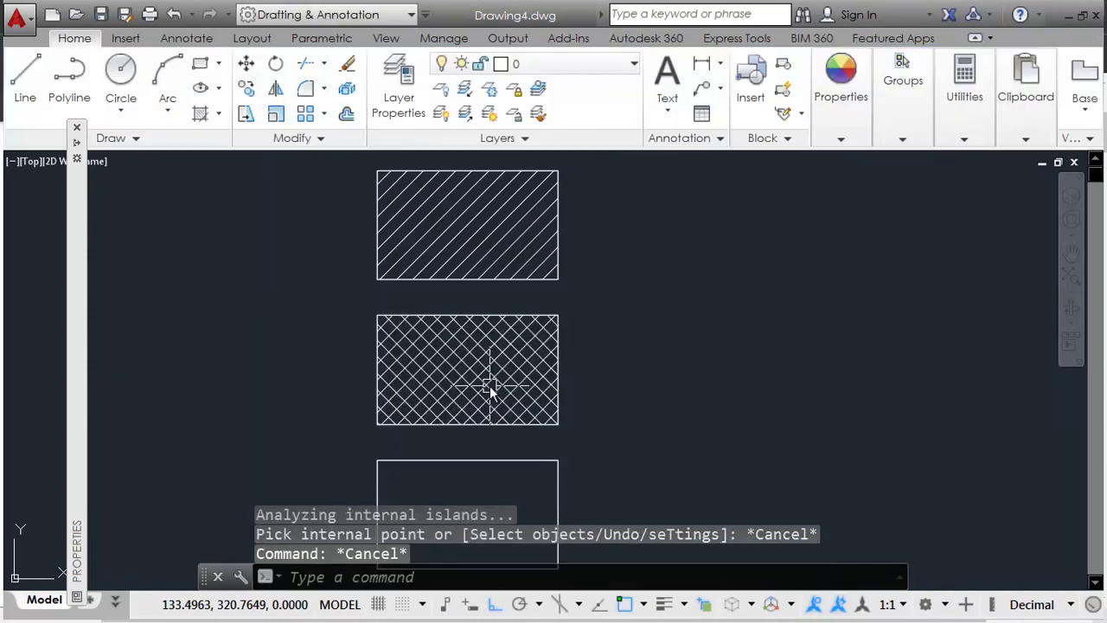
{"action": "key", "text": "alt+Tab"}
{"action": "scroll", "coordinate": [553, 415], "scroll_direction": "down", "scroll_amount": 3}
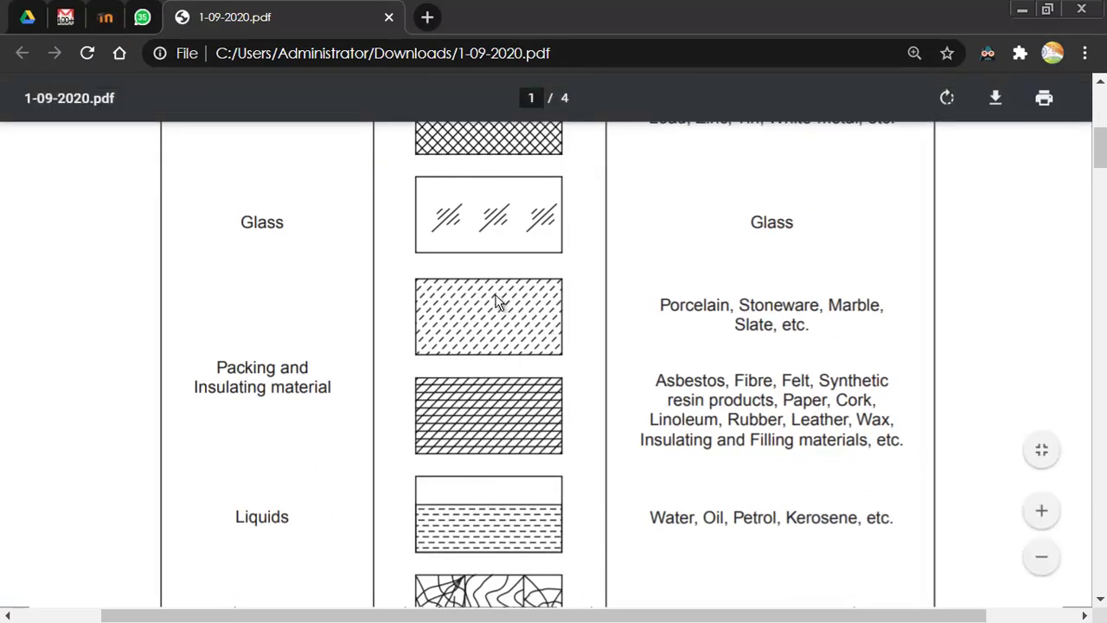
Scroll the reference PDF down to the Liquids row and back up.
{"action": "scroll", "coordinate": [533, 372], "scroll_direction": "down", "scroll_amount": 2}
{"action": "scroll", "coordinate": [511, 410], "scroll_direction": "up", "scroll_amount": 2}
{"action": "scroll", "coordinate": [524, 415], "scroll_direction": "up", "scroll_amount": 1}
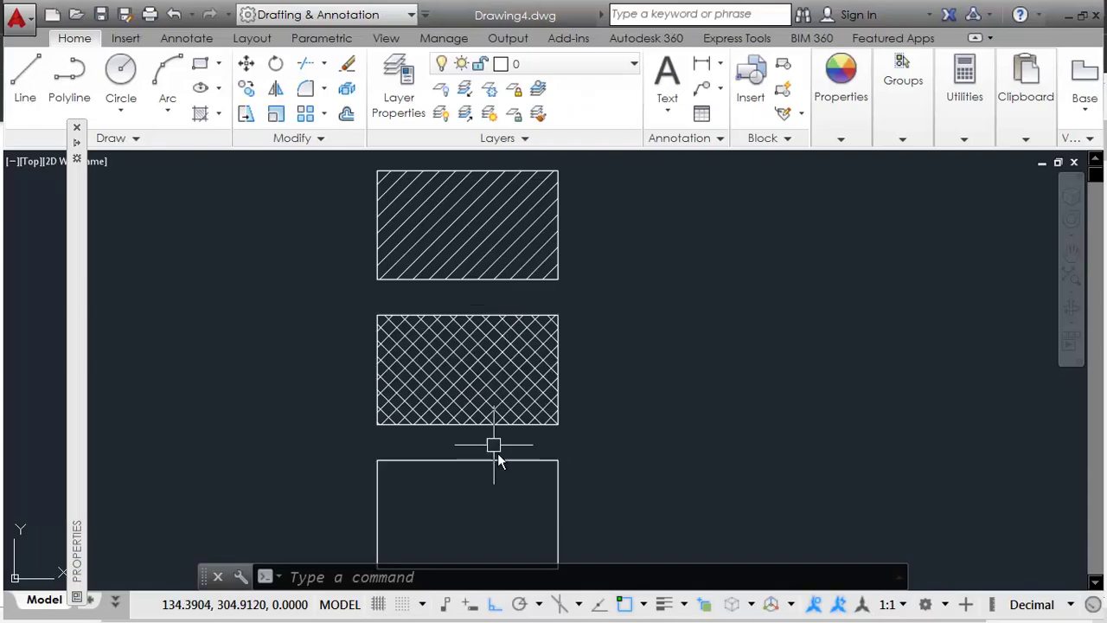
Turn on polar tracking and draw the first diagonal stroke at 225°.
{"action": "type", "text": "L"}
{"action": "key", "text": "Return"}
{"action": "scroll", "coordinate": [511, 444], "scroll_direction": "up", "scroll_amount": 5}
{"action": "left_click", "coordinate": [560, 352]}
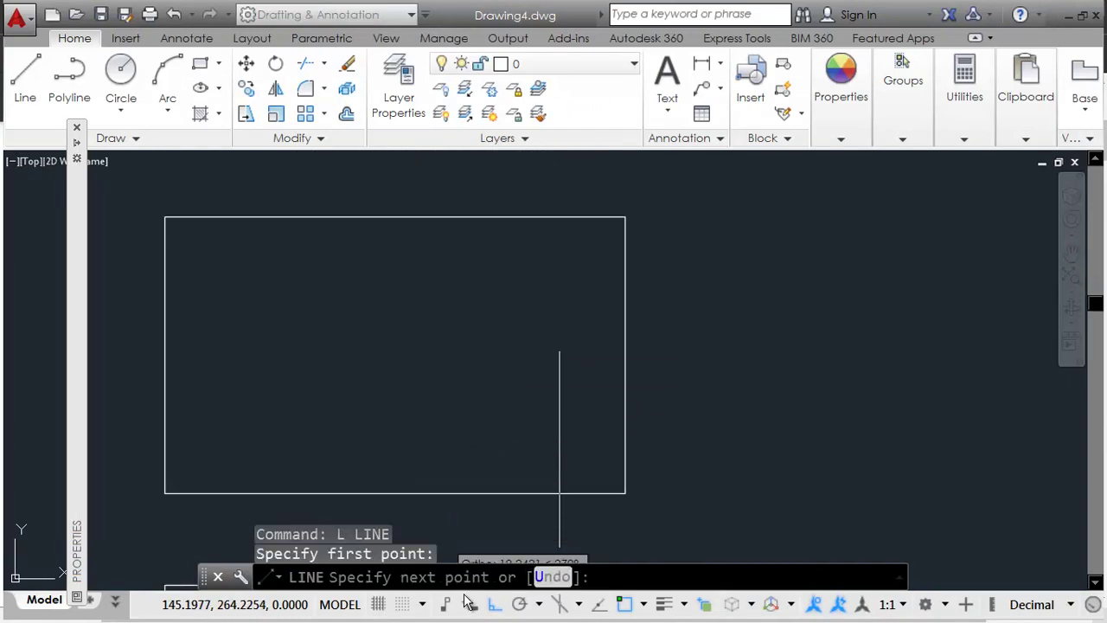
{"action": "left_click", "coordinate": [519, 605]}
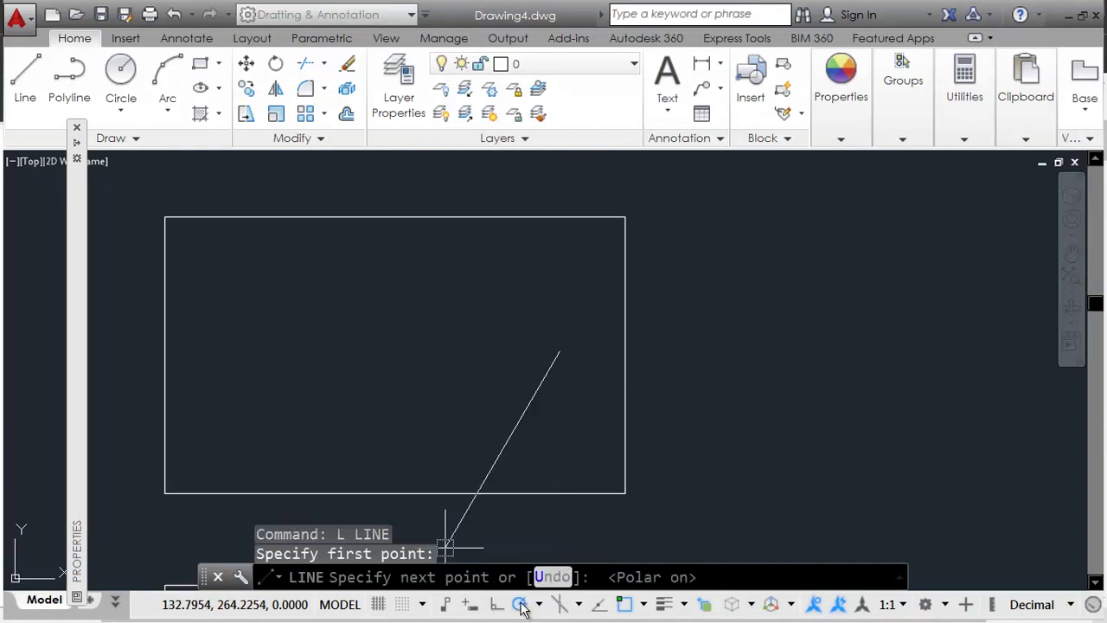
{"action": "left_click", "coordinate": [478, 430]}
{"action": "key", "text": "Return"}
{"action": "key", "text": "Return"}
Draw a second long diagonal stroke and a short third stroke beside it.
{"action": "scroll", "coordinate": [544, 395], "scroll_direction": "up", "scroll_amount": 6}
{"action": "left_click", "coordinate": [567, 339]}
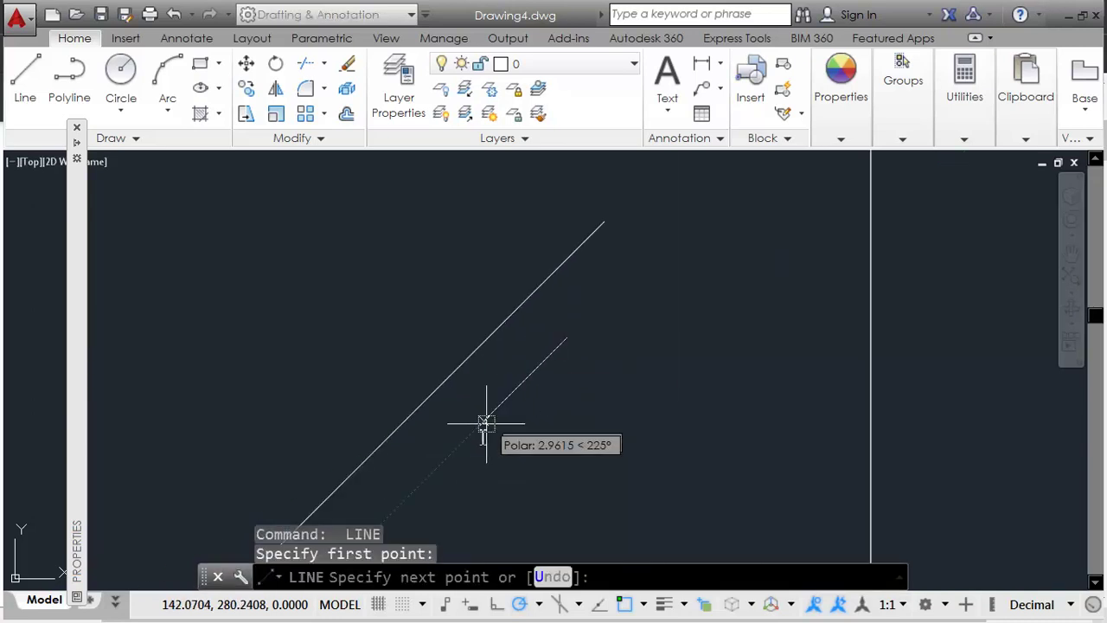
{"action": "left_click", "coordinate": [400, 509]}
{"action": "middle_click_drag", "start_coordinate": [393, 519], "coordinate": [441, 404]}
{"action": "key", "text": "Return"}
{"action": "key", "text": "Return"}
{"action": "left_click", "coordinate": [595, 311]}
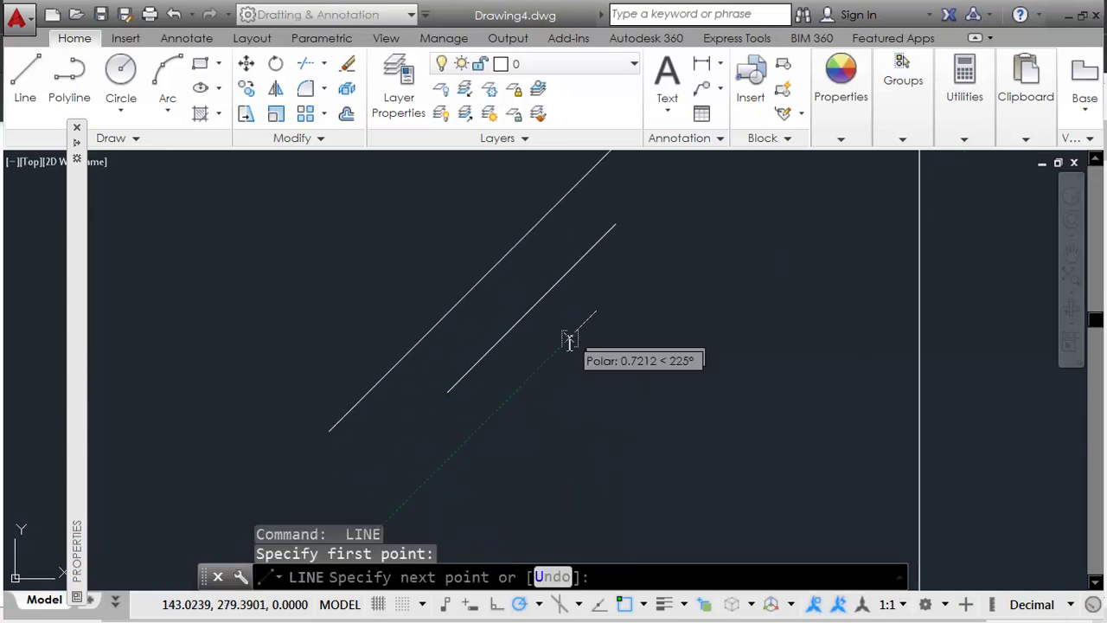
{"action": "left_click", "coordinate": [549, 359]}
{"action": "key", "text": "Return"}
Mirror the two short strokes across the long stroke, keeping the originals.
{"action": "scroll", "coordinate": [573, 359], "scroll_direction": "down", "scroll_amount": 1}
{"action": "left_click", "coordinate": [581, 354]}
{"action": "left_click", "coordinate": [548, 321]}
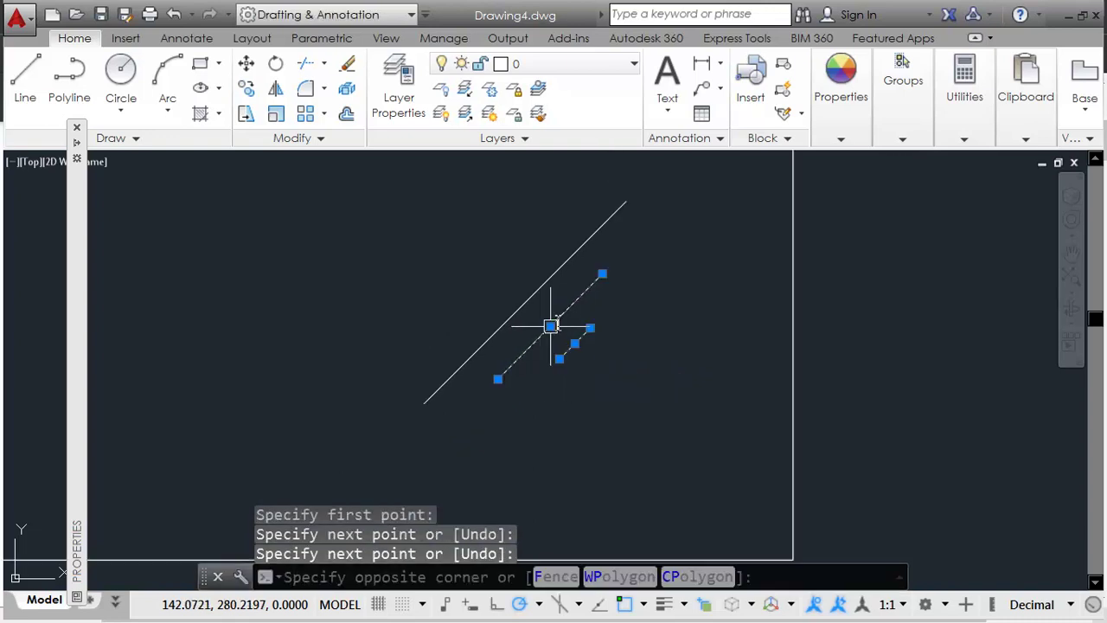
{"action": "type", "text": "mi"}
{"action": "key", "text": "Return"}
{"action": "left_click", "coordinate": [619, 227]}
{"action": "key", "text": "Return"}
Copy all five strokes and paste the group at the rectangle's lower left.
{"action": "scroll", "coordinate": [542, 386], "scroll_direction": "down", "scroll_amount": 2}
{"action": "left_click", "coordinate": [607, 264]}
{"action": "left_click", "coordinate": [427, 407]}
{"action": "middle_click_drag", "start_coordinate": [519, 366], "coordinate": [588, 394]}
{"action": "key", "text": "ctrl+c"}
{"action": "key", "text": "ctrl+v"}
{"action": "scroll", "coordinate": [403, 366], "scroll_direction": "down", "scroll_amount": 2}
{"action": "middle_click_drag", "start_coordinate": [367, 361], "coordinate": [432, 371]}
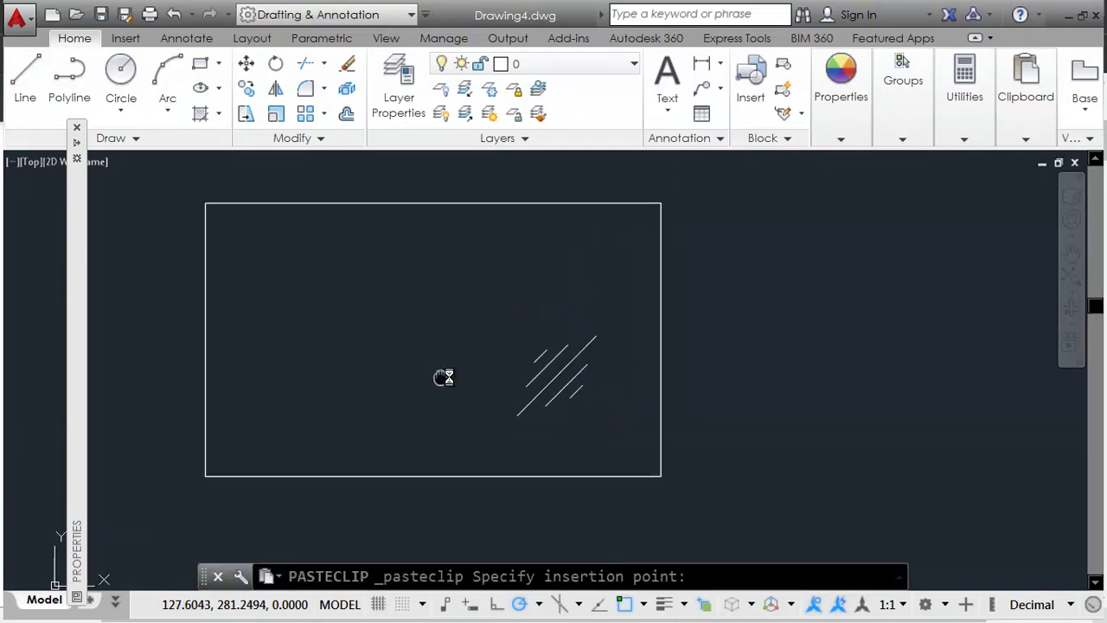
{"action": "left_click", "coordinate": [267, 422]}
{"action": "scroll", "coordinate": [519, 346], "scroll_direction": "down", "scroll_amount": 2}
{"action": "scroll", "coordinate": [571, 421], "scroll_direction": "down", "scroll_amount": 2}
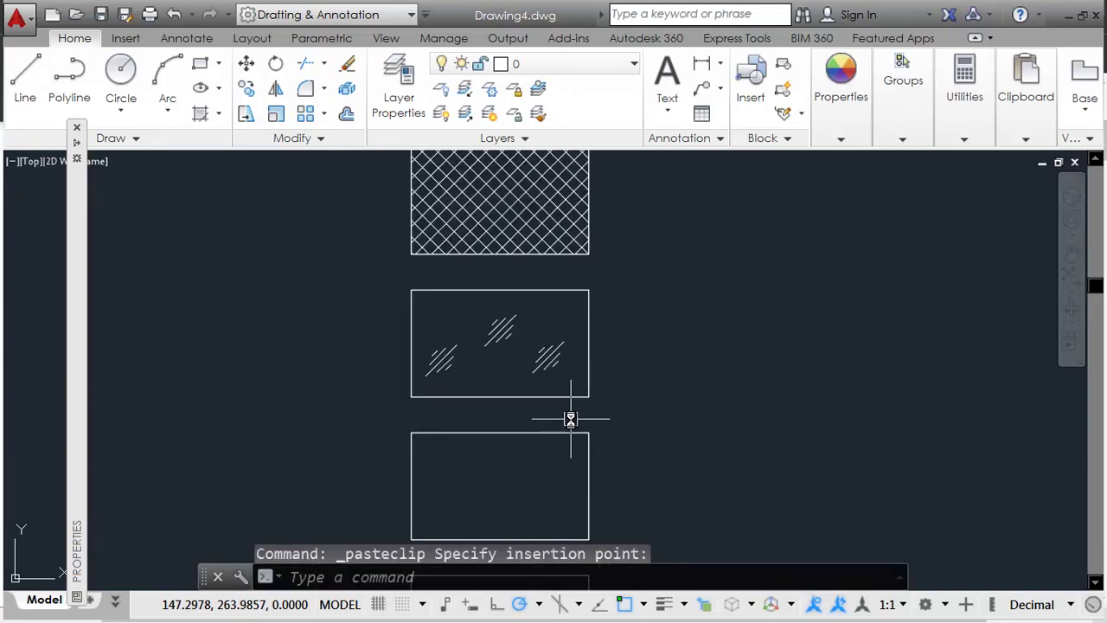
Compare the glass strokes against the reference PDF.
{"action": "key", "text": "alt+Tab"}
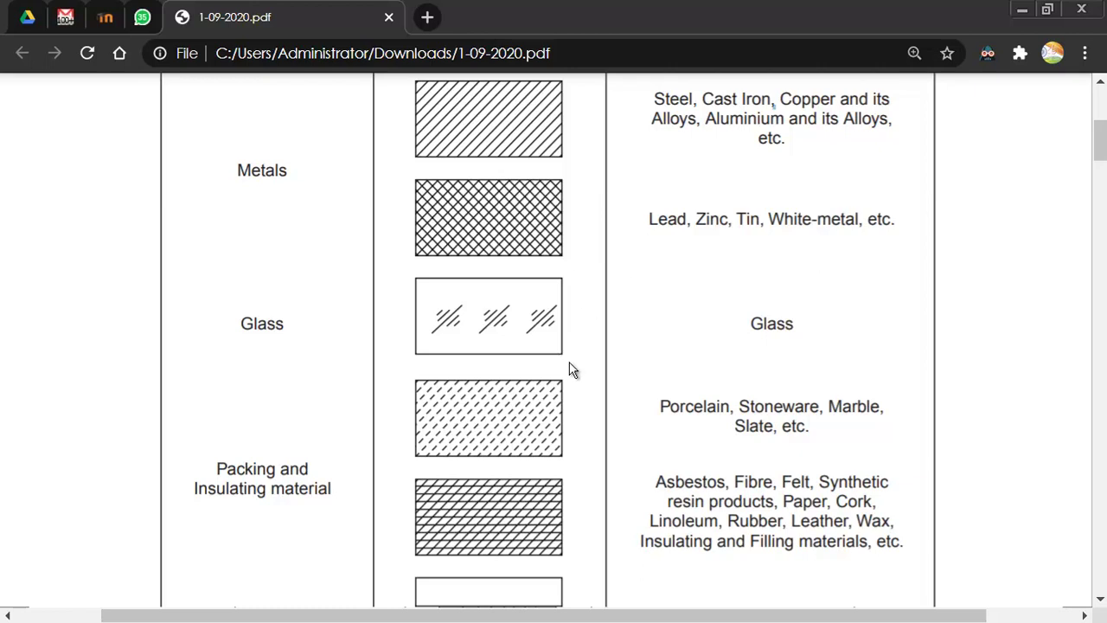
{"action": "key", "text": "alt+Tab"}
{"action": "scroll", "coordinate": [655, 429], "scroll_direction": "up", "scroll_amount": 1}
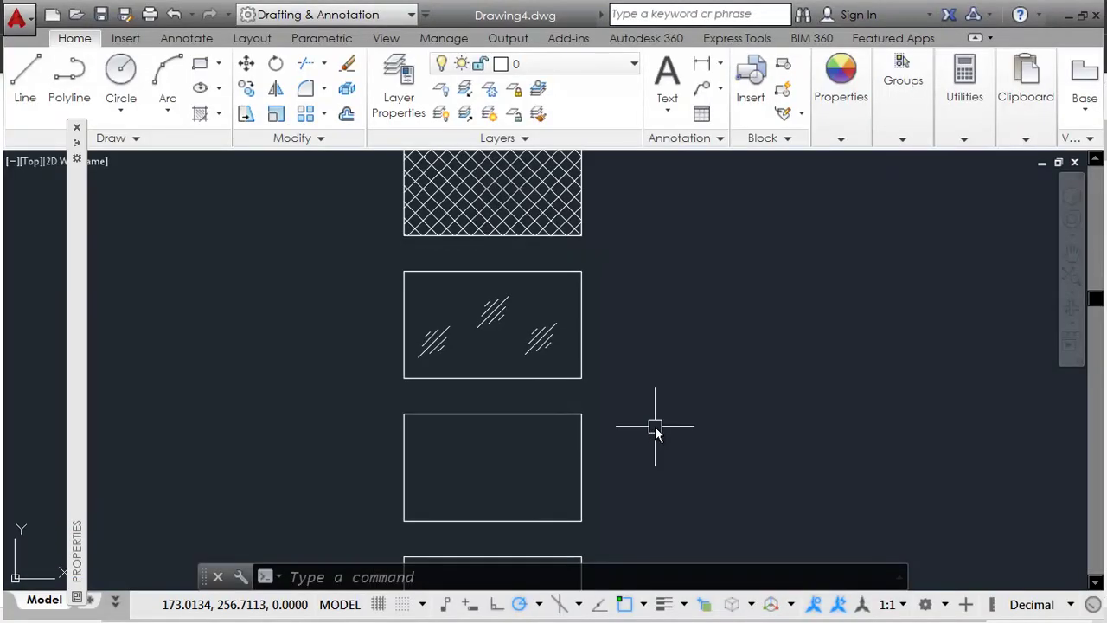
{"action": "key", "text": "alt+Tab"}
{"action": "key", "text": "alt+Tab"}
Hatch the rectangle below glass, trying ANSI36 before settling on the DASH pattern.
{"action": "middle_click_drag", "start_coordinate": [588, 470], "coordinate": [560, 439]}
{"action": "type", "text": "h"}
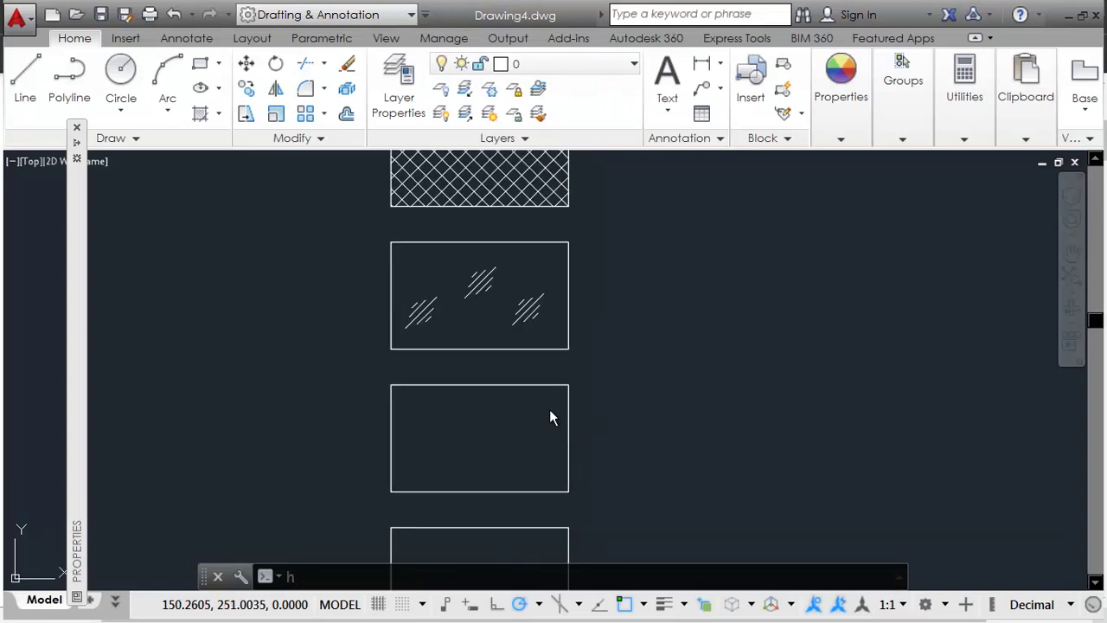
{"action": "key", "text": "Return"}
{"action": "left_click", "coordinate": [484, 439]}
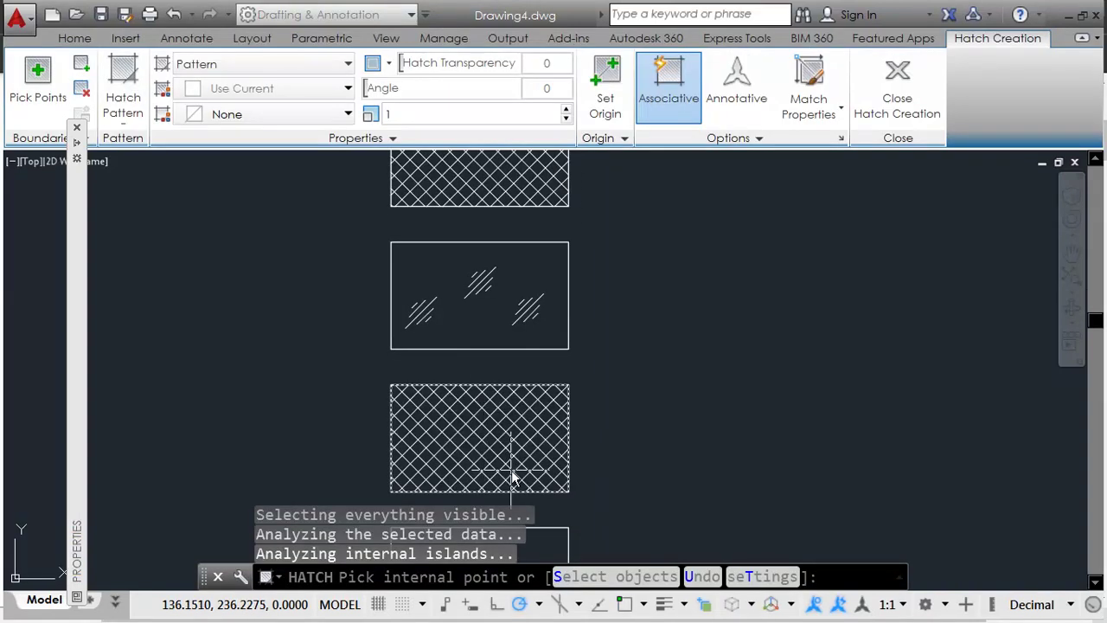
{"action": "left_click", "coordinate": [126, 104]}
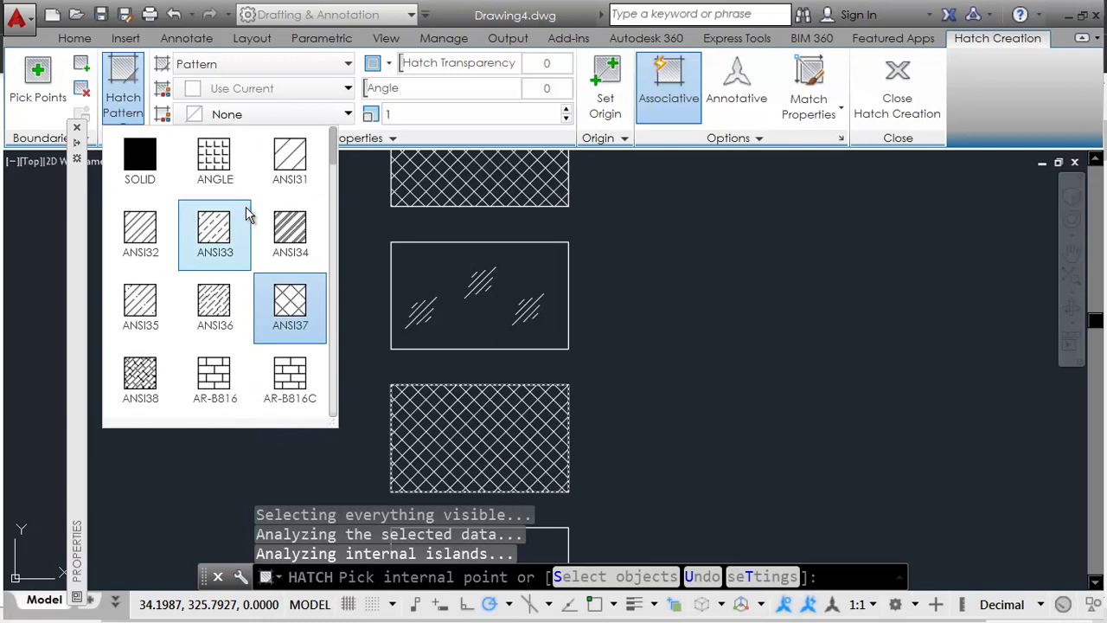
{"action": "left_click", "coordinate": [223, 307]}
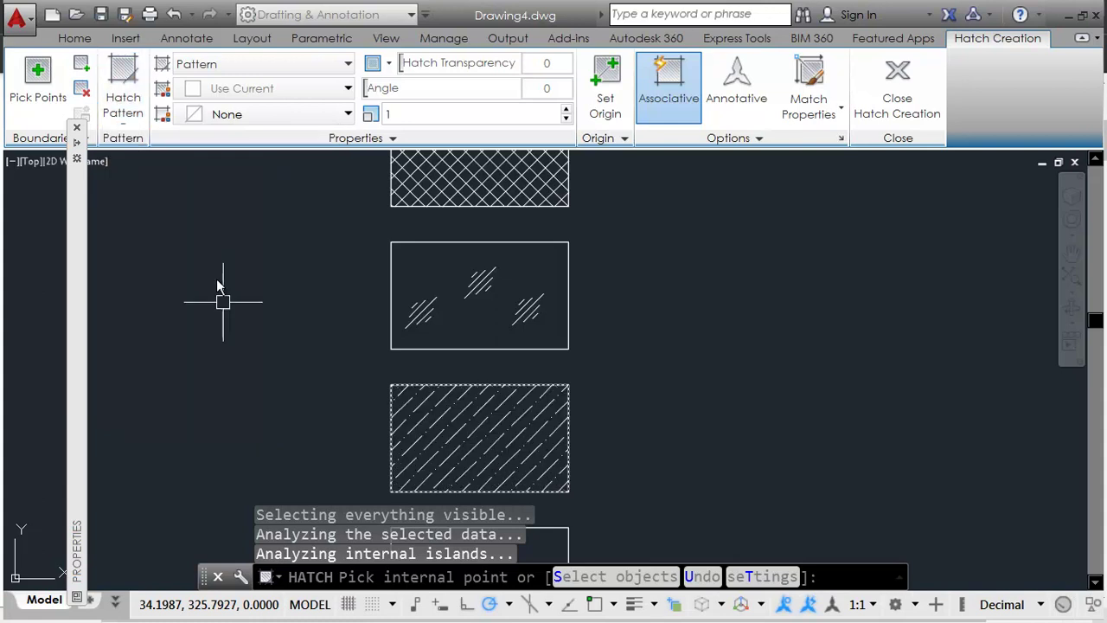
{"action": "left_click", "coordinate": [137, 108]}
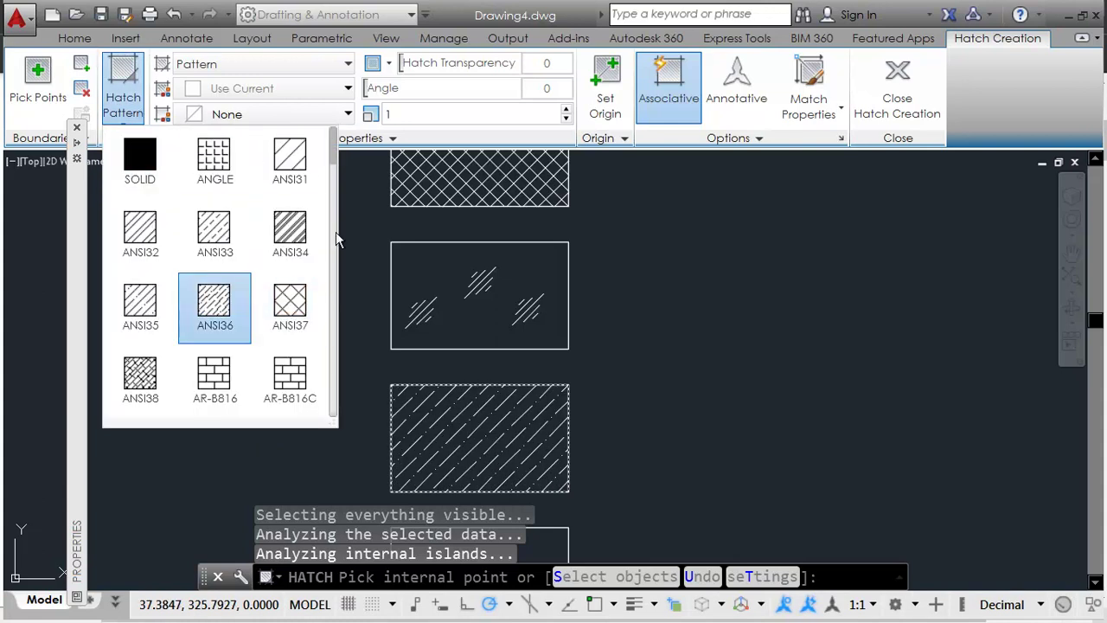
{"action": "left_click_drag", "start_coordinate": [334, 172], "coordinate": [336, 230]}
{"action": "left_click", "coordinate": [227, 268]}
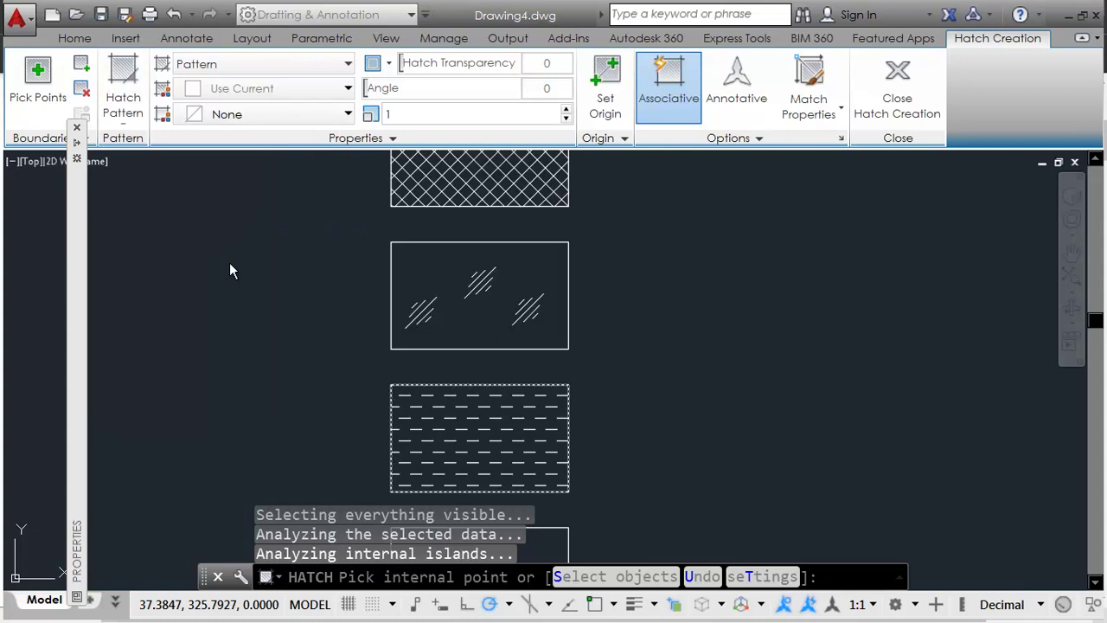
Tilt the DASH hatch to 45° after checking the reference PDF, then end the command.
{"action": "key", "text": "alt+Tab"}
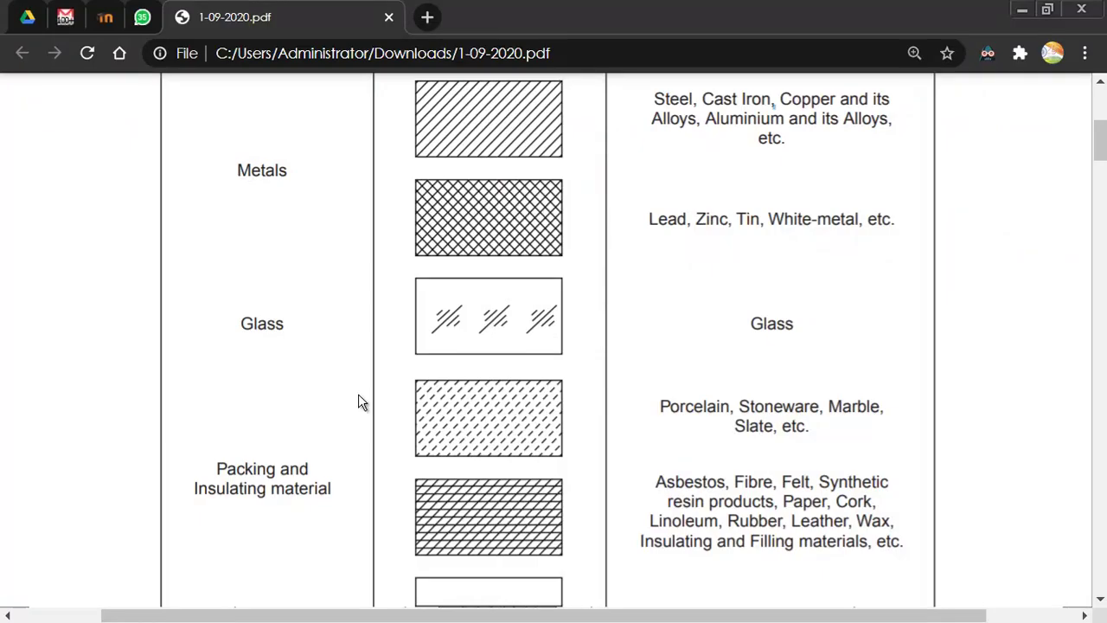
{"action": "key", "text": "alt+Tab"}
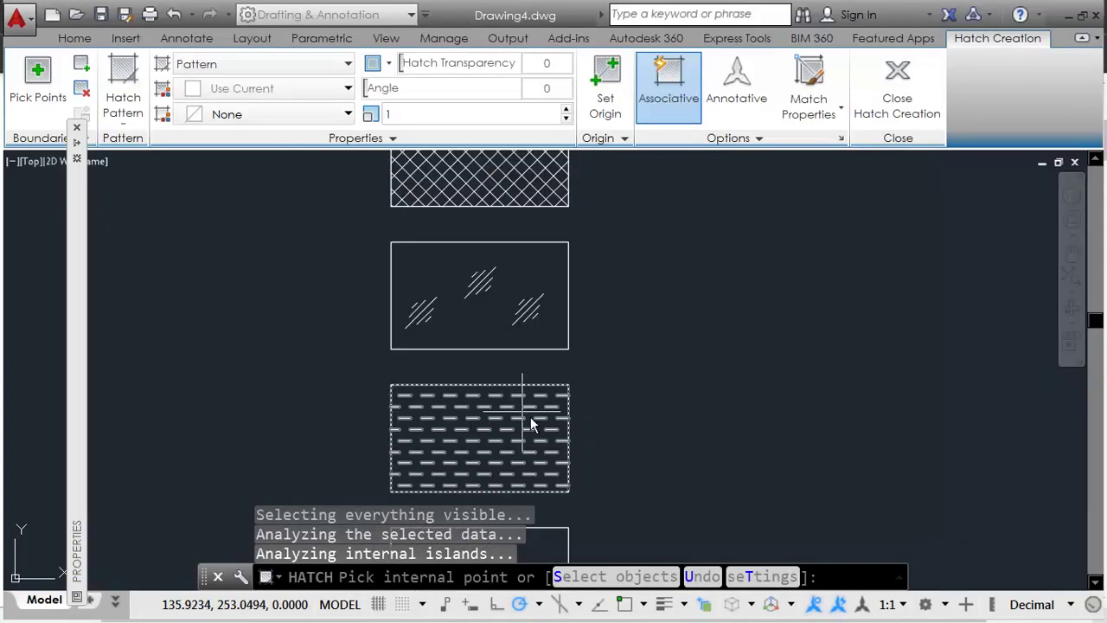
{"action": "middle_click_drag", "start_coordinate": [593, 459], "coordinate": [605, 336]}
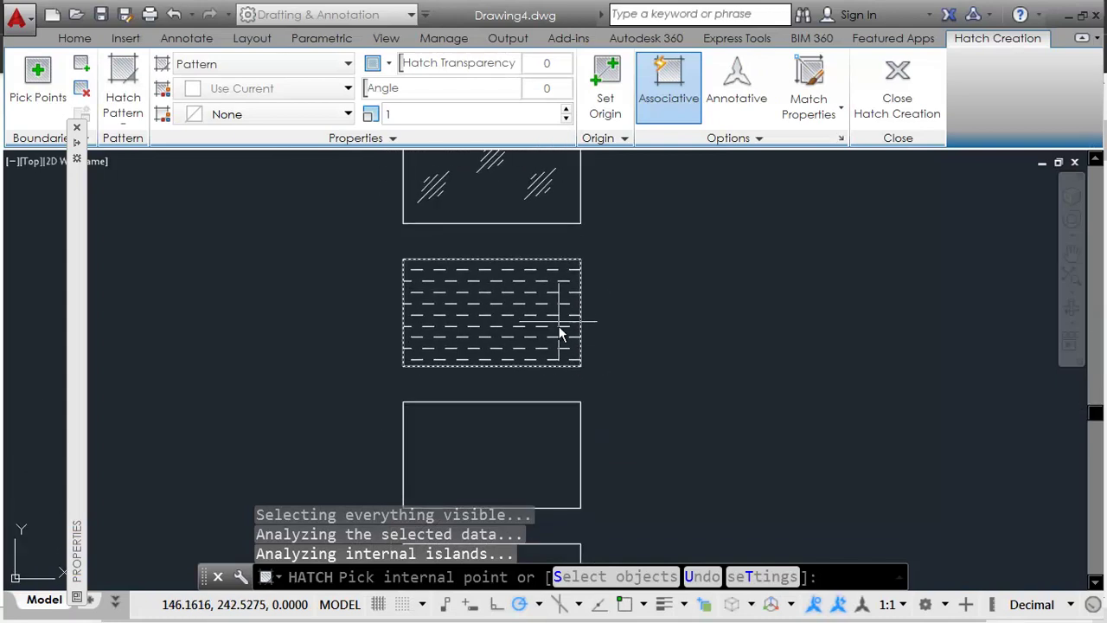
{"action": "key", "text": "alt+Tab"}
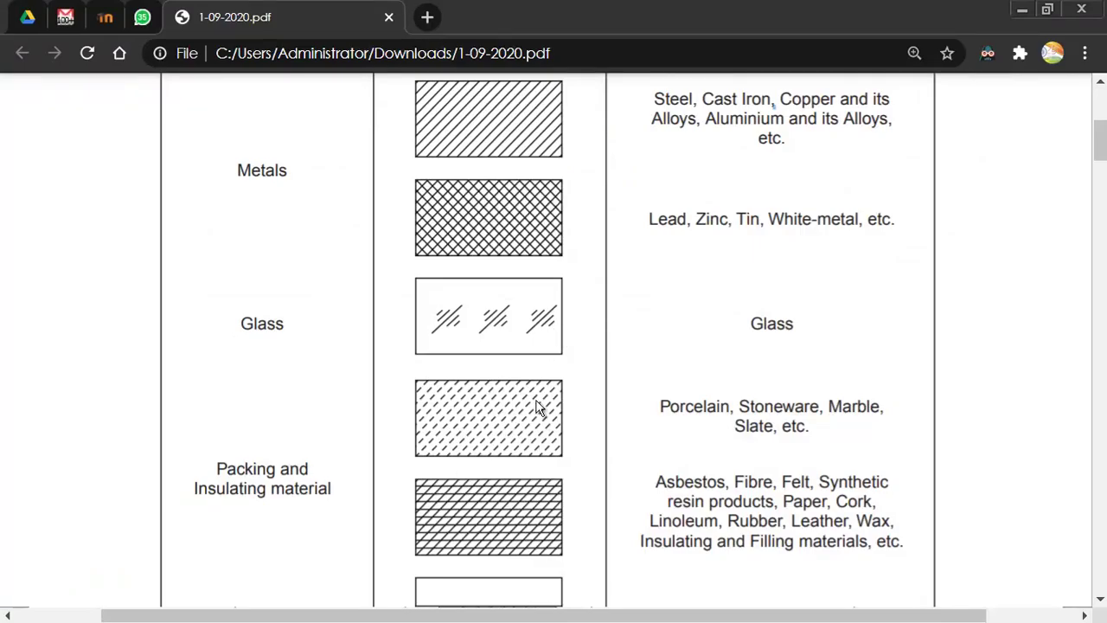
{"action": "key", "text": "alt+Tab"}
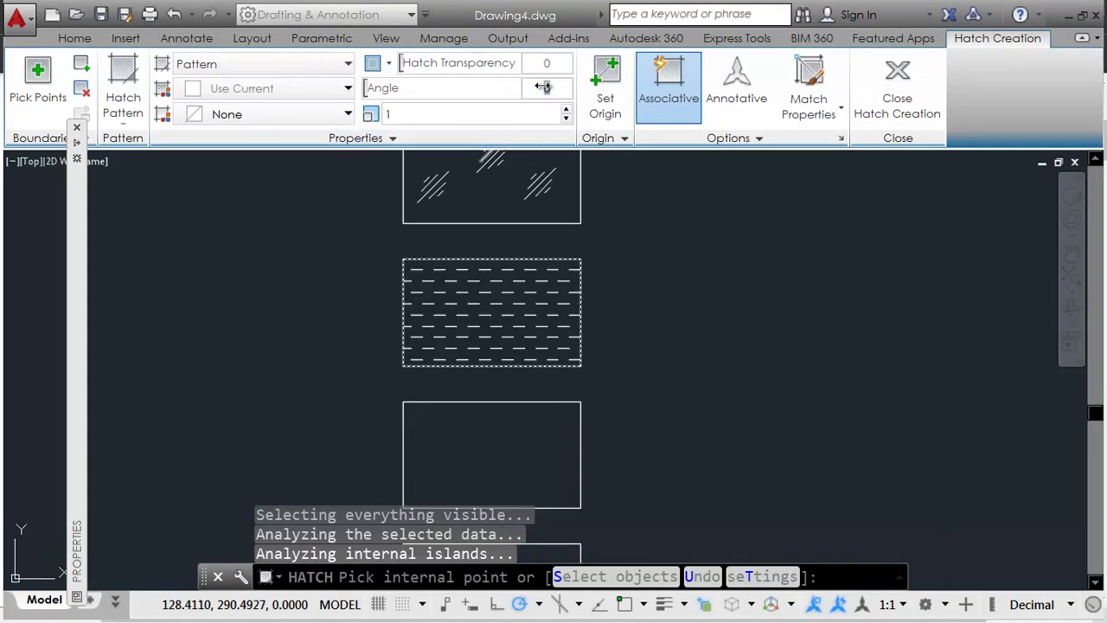
{"action": "key", "text": "Return"}
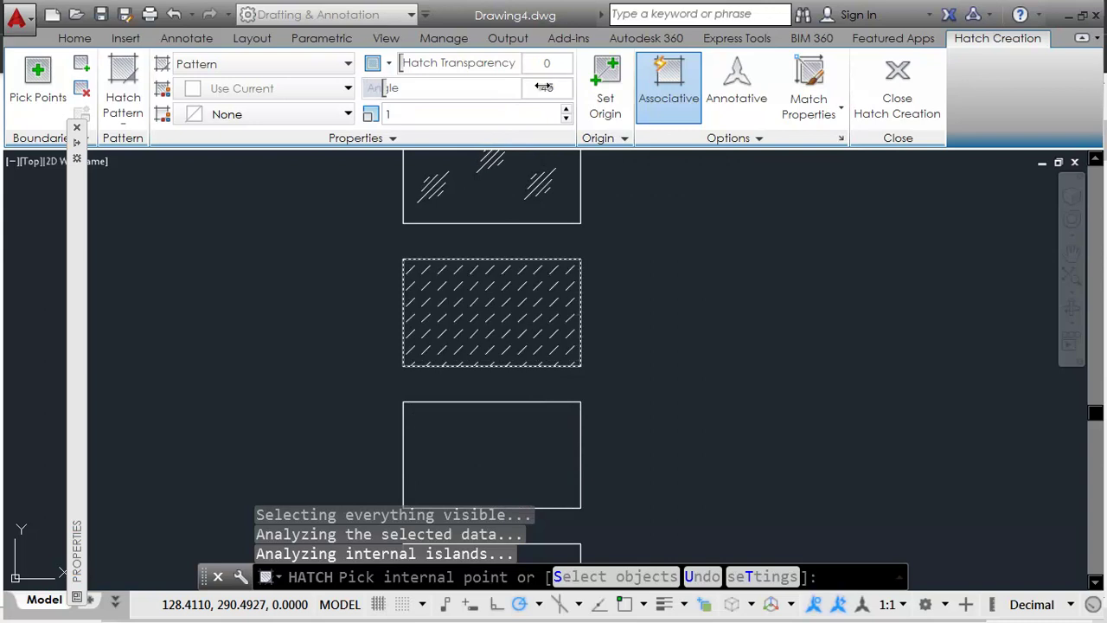
{"action": "key", "text": "alt+Tab"}
{"action": "key", "text": "alt+Tab"}
{"action": "middle_click_drag", "start_coordinate": [655, 405], "coordinate": [661, 333]}
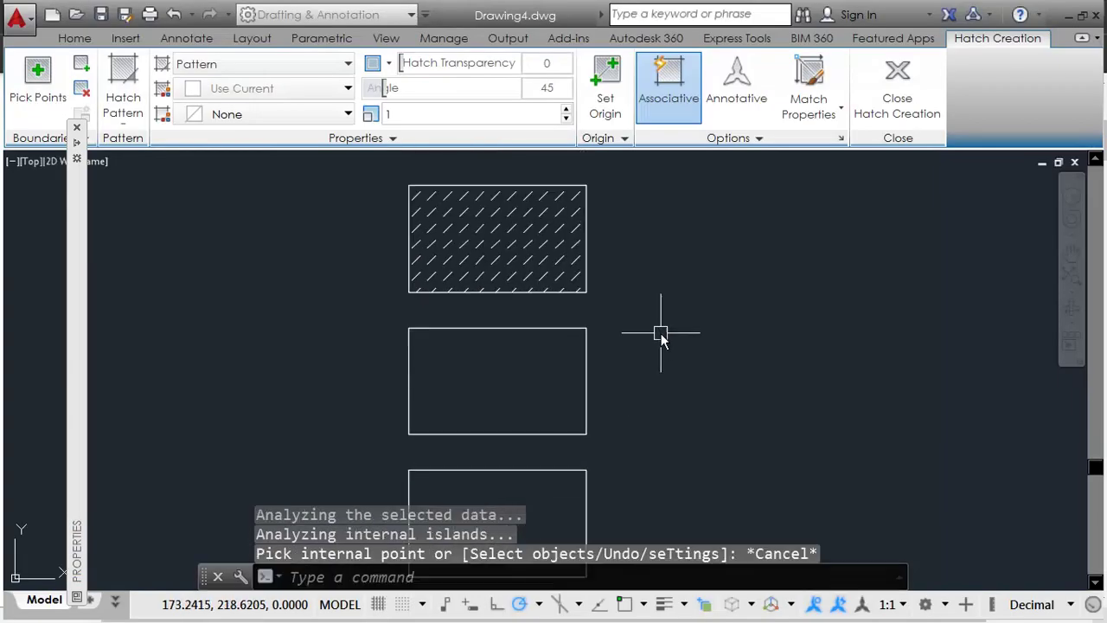
{"action": "key", "text": "Escape"}
{"action": "key", "text": "alt+Tab"}
{"action": "key", "text": "alt+Tab"}
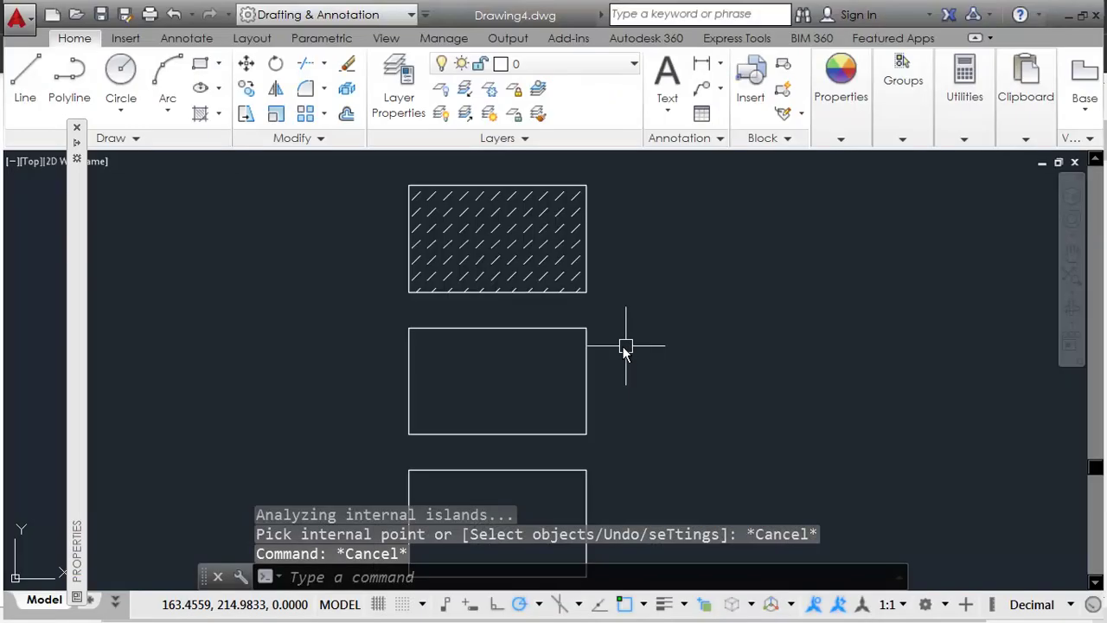
{"action": "key", "text": "Escape"}
Hatch the middle rectangle with the ANSI31 diagonal-line pattern at angle 0.
{"action": "type", "text": "h"}
{"action": "key", "text": "Return"}
{"action": "left_click", "coordinate": [525, 372]}
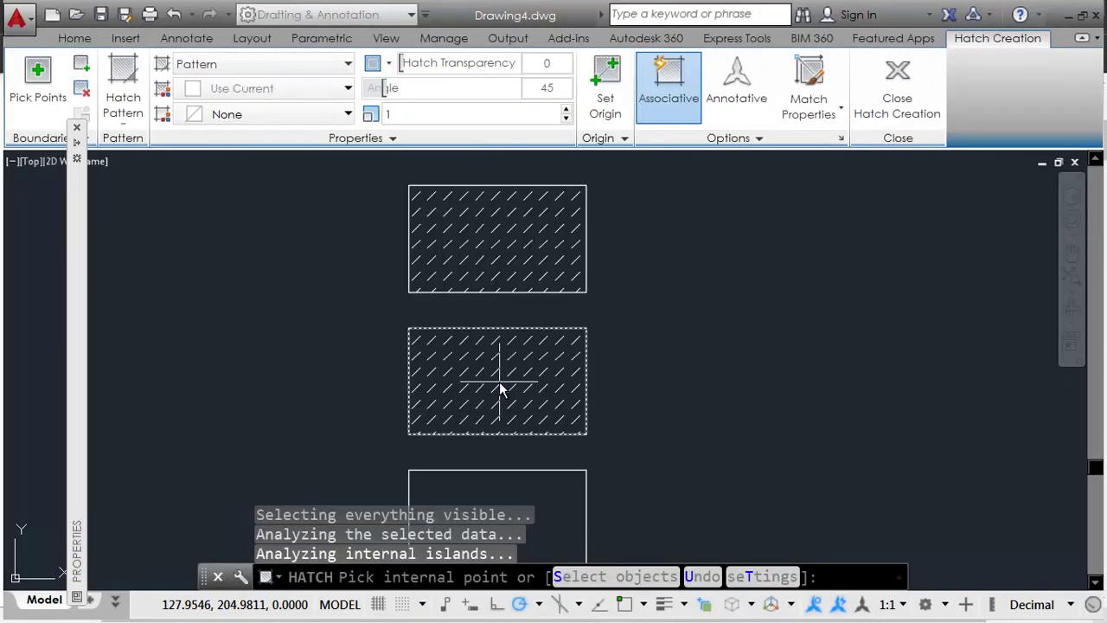
{"action": "left_click", "coordinate": [134, 115]}
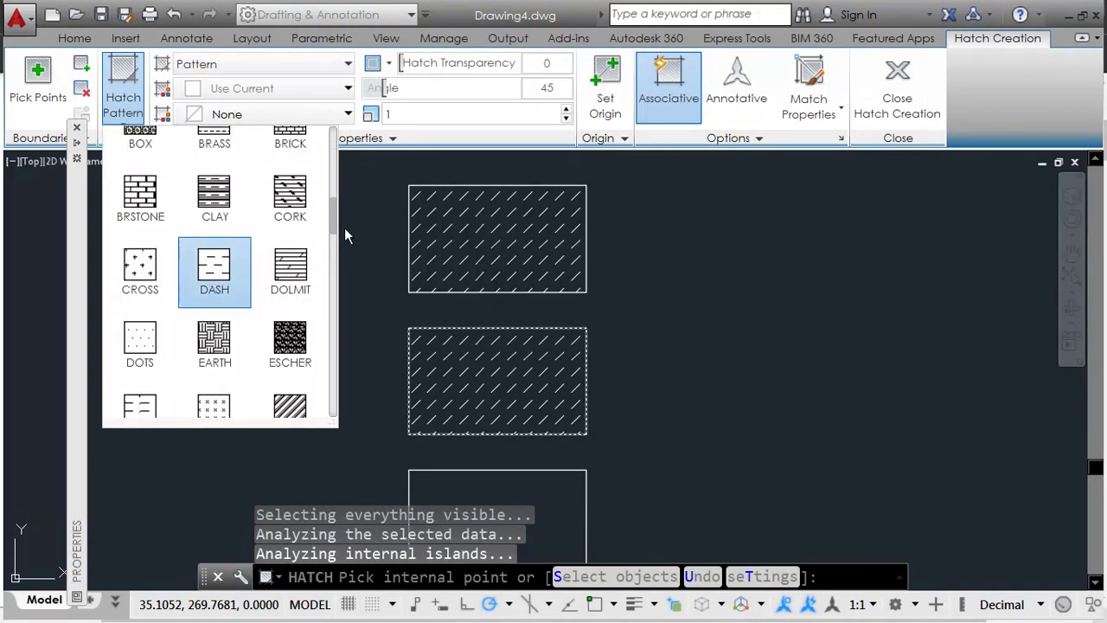
{"action": "left_click_drag", "start_coordinate": [336, 223], "coordinate": [331, 281]}
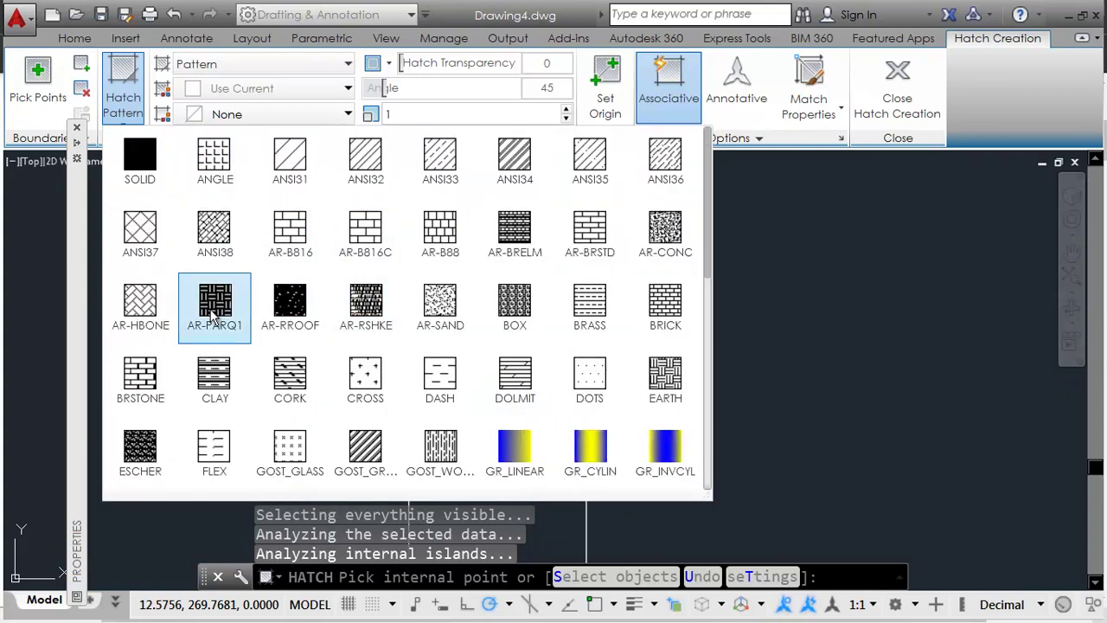
{"action": "left_click", "coordinate": [288, 170]}
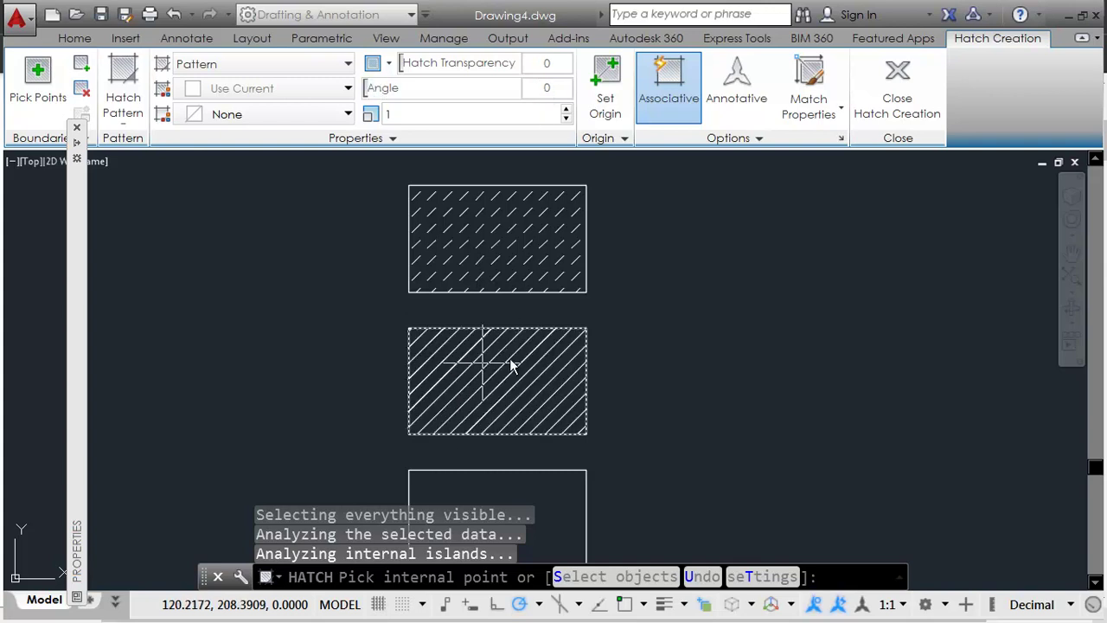
{"action": "left_click", "coordinate": [481, 362]}
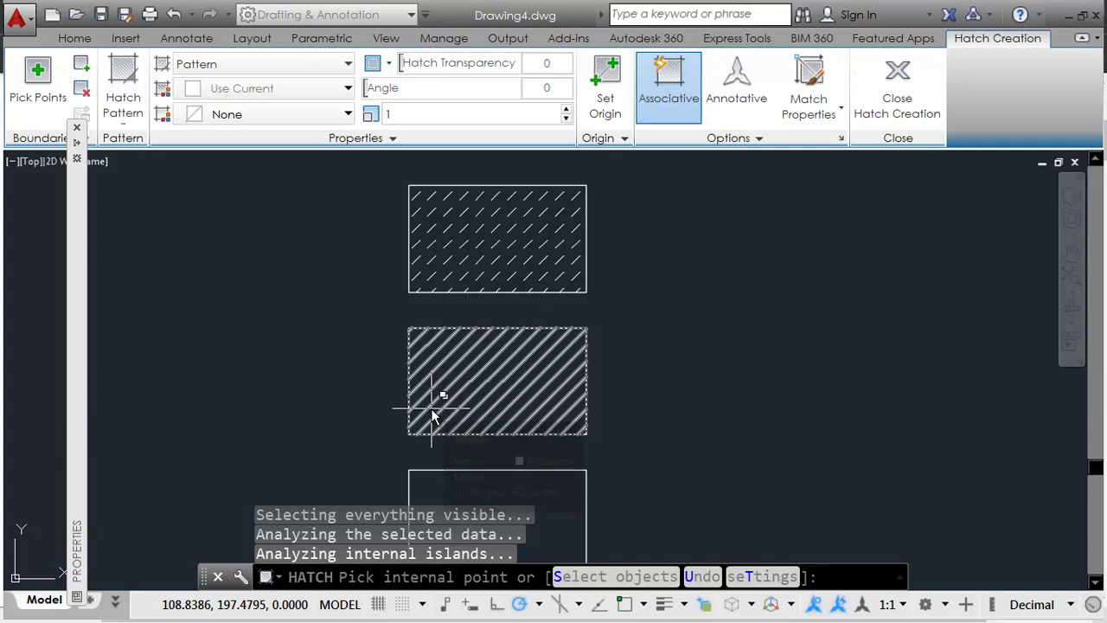
{"action": "key", "text": "Escape"}
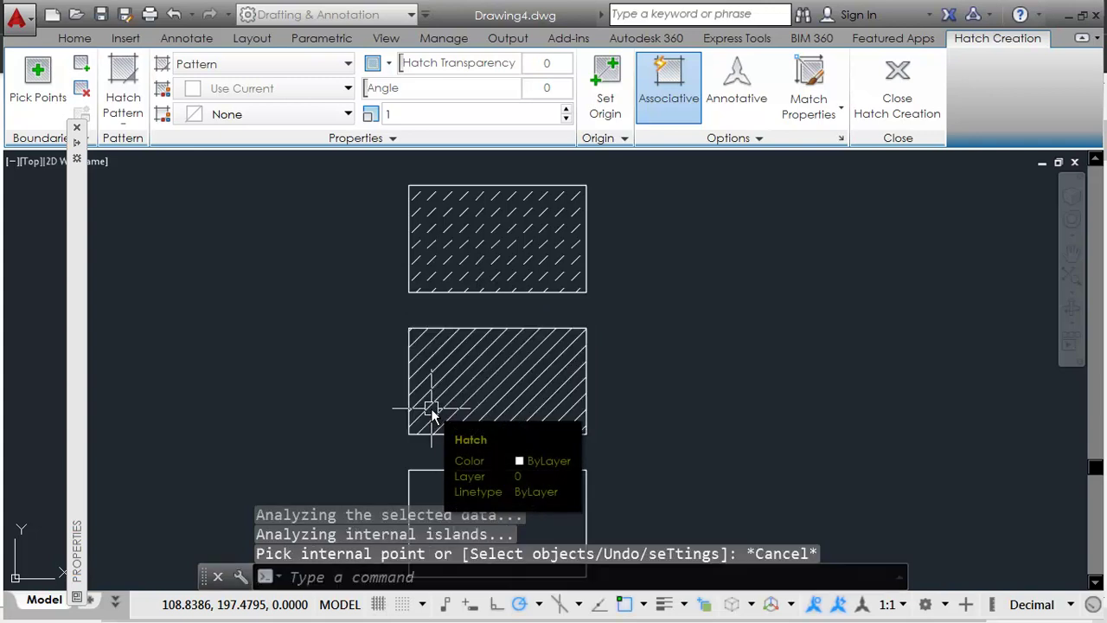
Overlay a second ANSI31 hatch at 315° in the middle rectangle.
{"action": "key", "text": "Return"}
{"action": "left_click", "coordinate": [460, 384]}
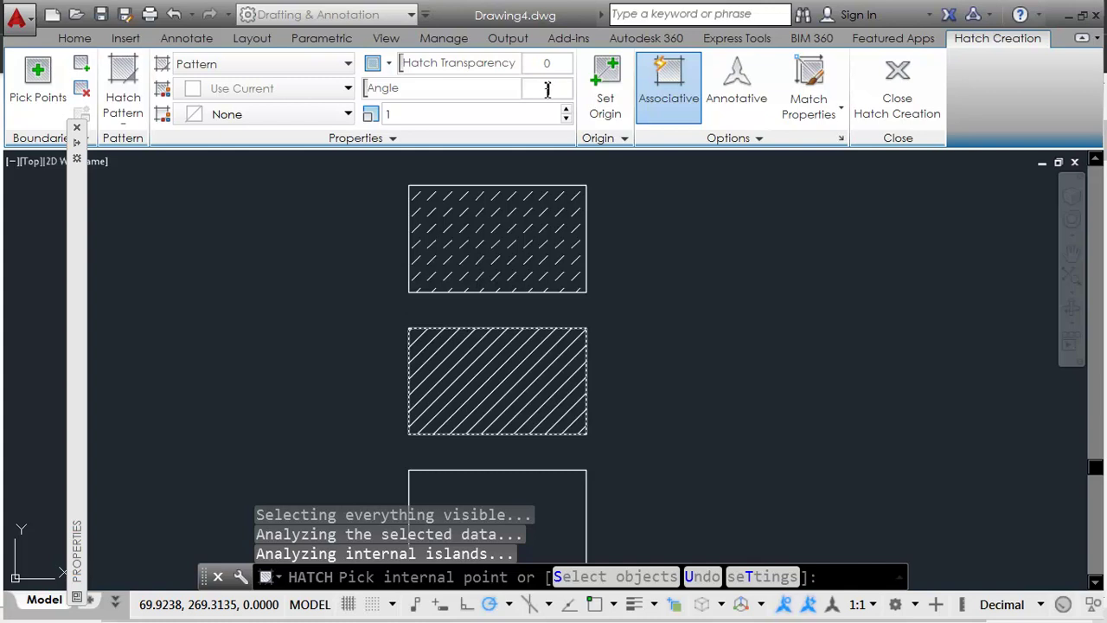
{"action": "key", "text": "Return"}
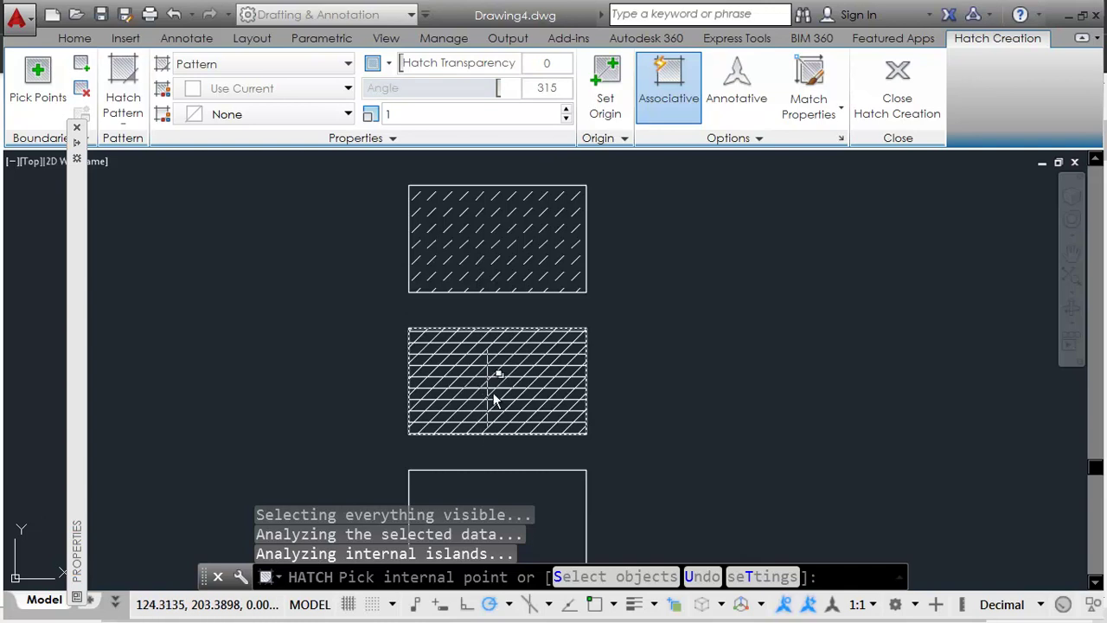
{"action": "key", "text": "Escape"}
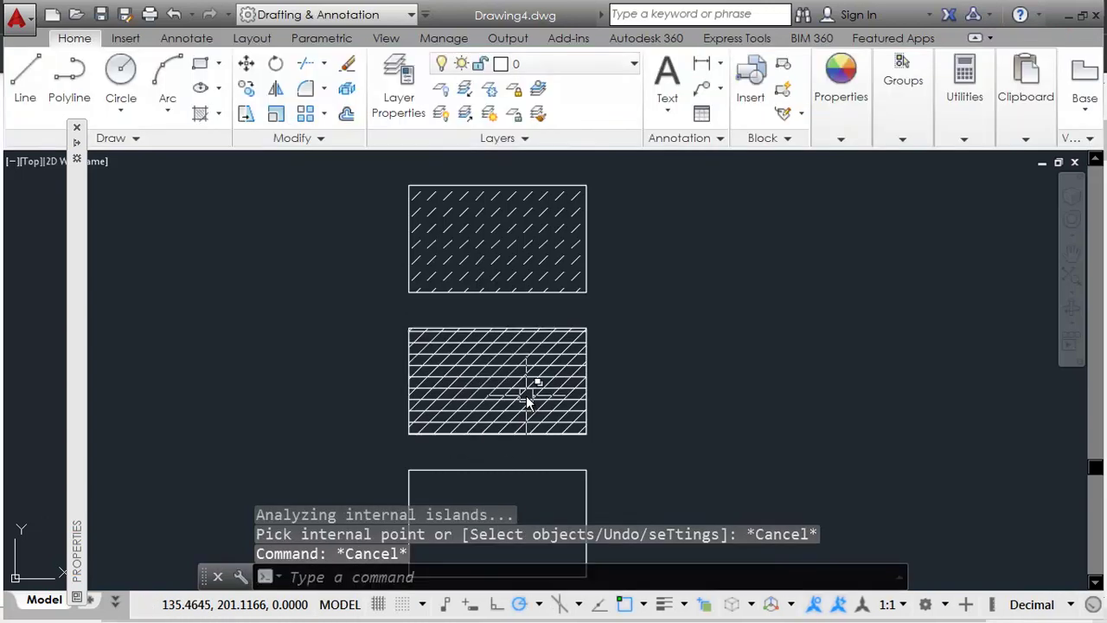
{"action": "key", "text": "alt+Tab"}
Draw a horizontal line across the empty rectangle near its top.
{"action": "scroll", "coordinate": [461, 524], "scroll_direction": "down", "scroll_amount": 3}
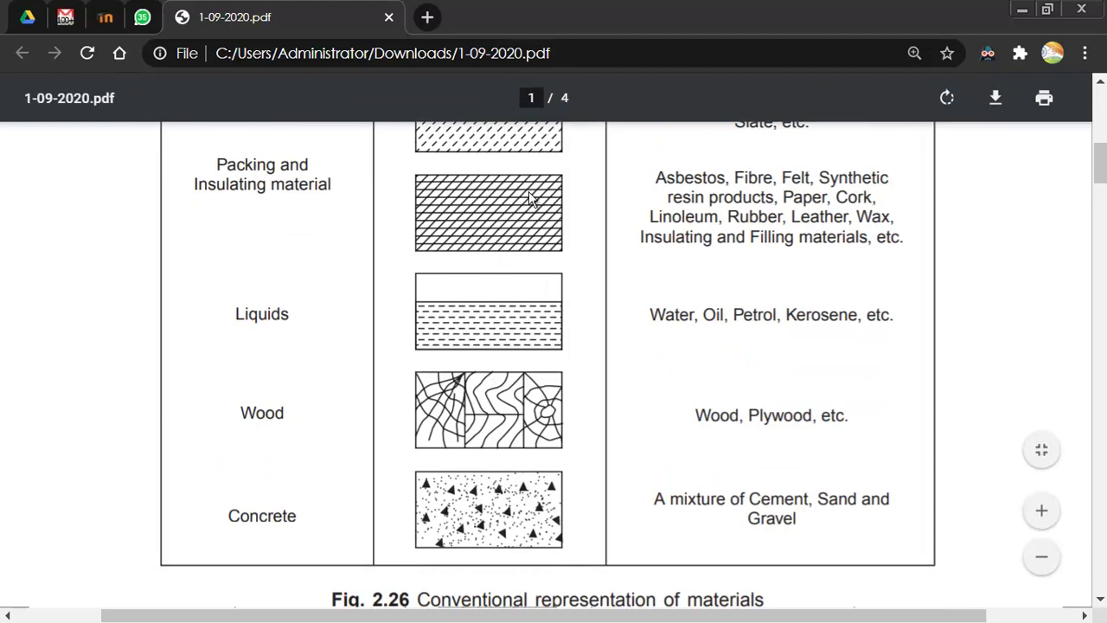
{"action": "key", "text": "alt+Tab"}
{"action": "middle_click_drag", "start_coordinate": [487, 452], "coordinate": [478, 308]}
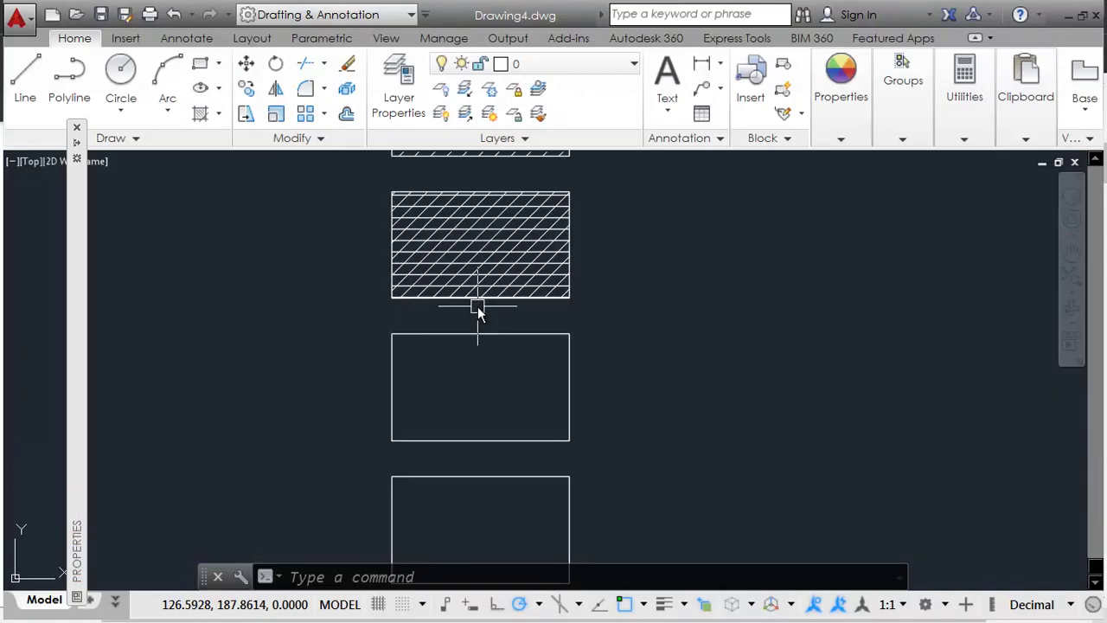
{"action": "type", "text": "l"}
{"action": "key", "text": "Return"}
{"action": "left_click", "coordinate": [378, 374]}
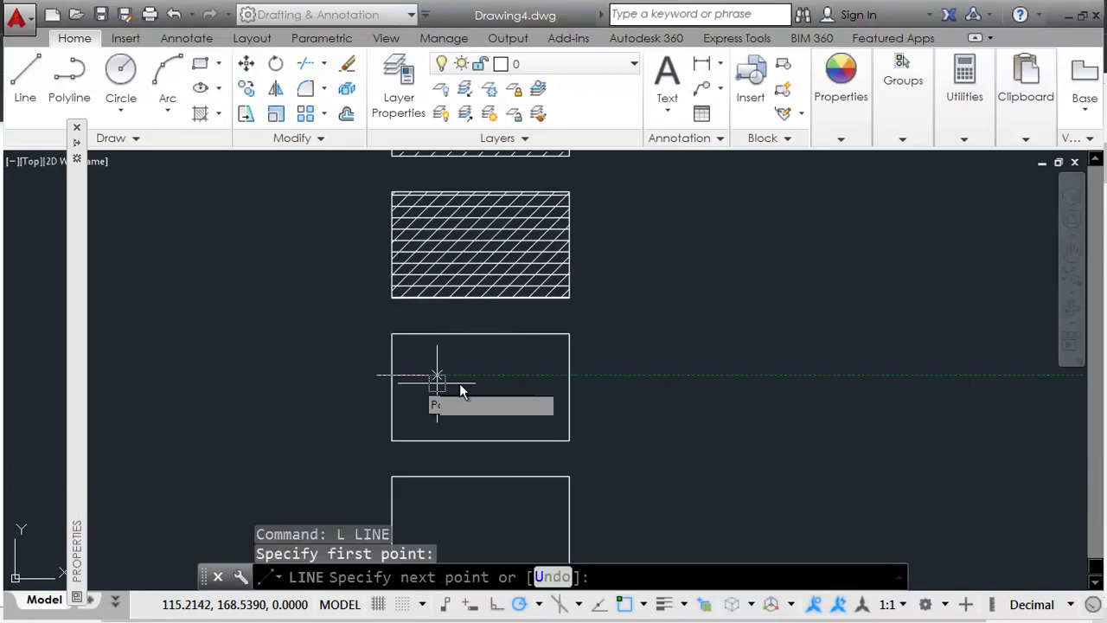
{"action": "left_click", "coordinate": [567, 375]}
{"action": "key", "text": "Return"}
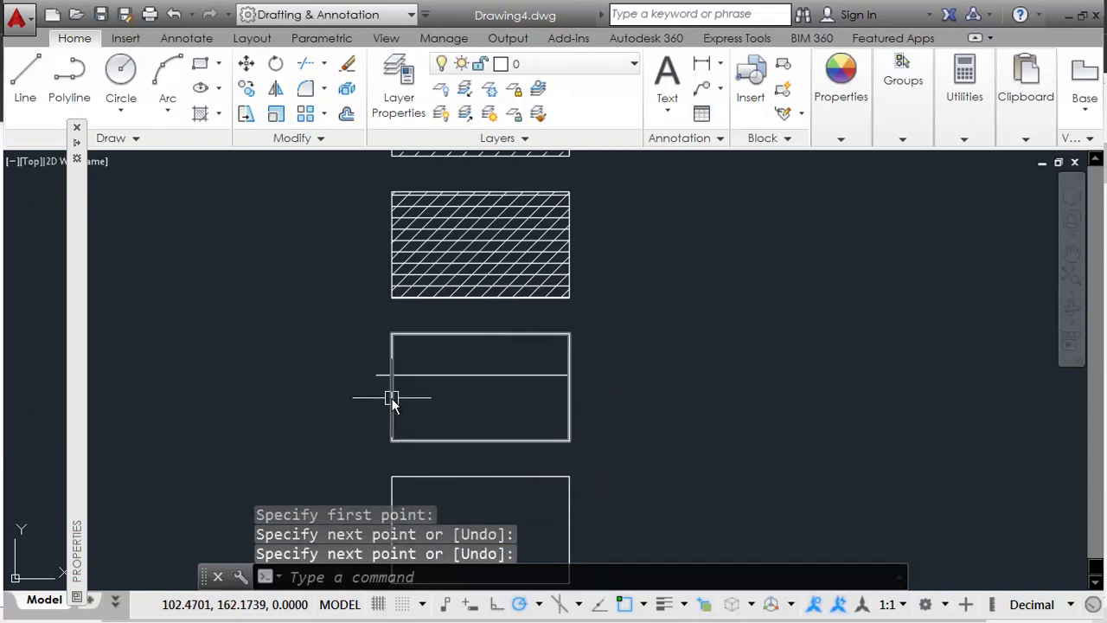
Trim off the line stub sticking out left of the rectangle.
{"action": "type", "text": "tr"}
{"action": "key", "text": "Return"}
{"action": "key", "text": "Return"}
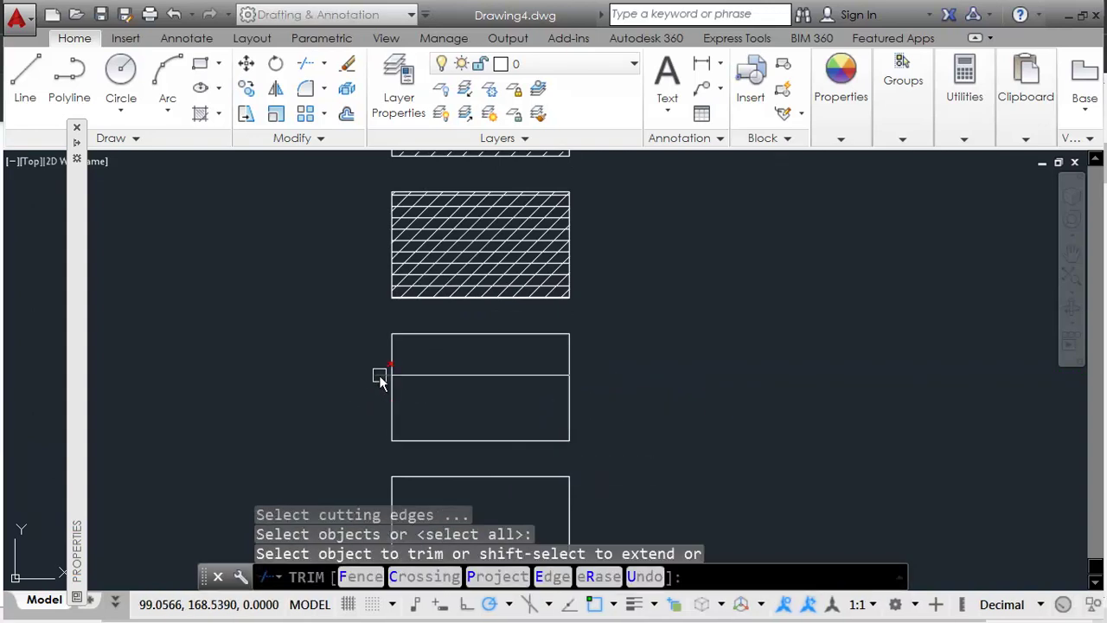
{"action": "left_click", "coordinate": [380, 376]}
{"action": "middle_click_drag", "start_coordinate": [443, 407], "coordinate": [439, 385]}
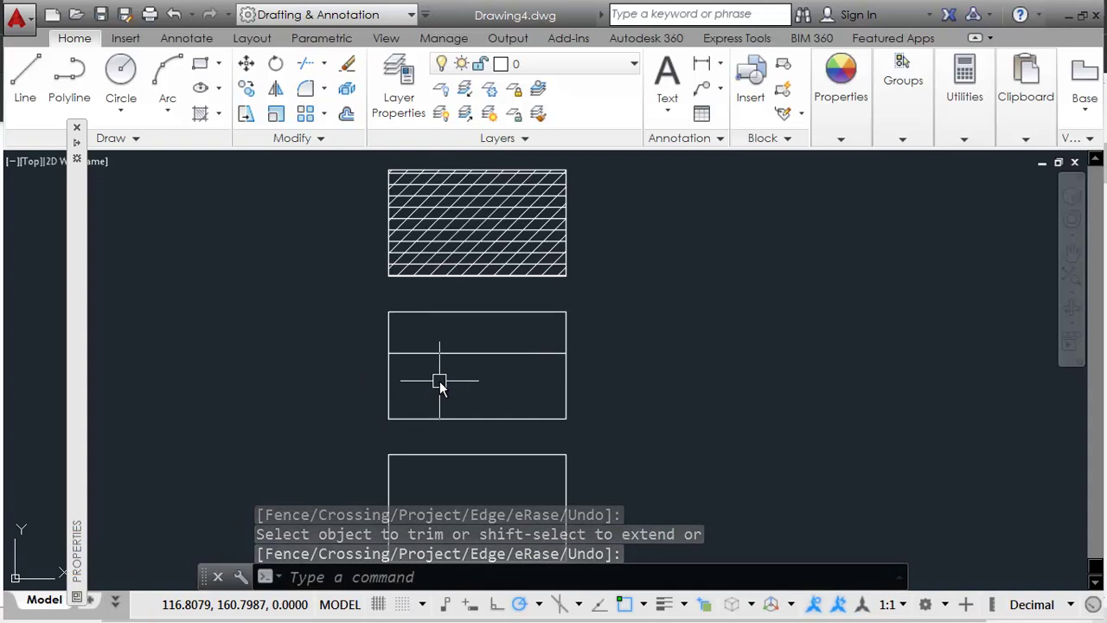
{"action": "key", "text": "alt+Tab"}
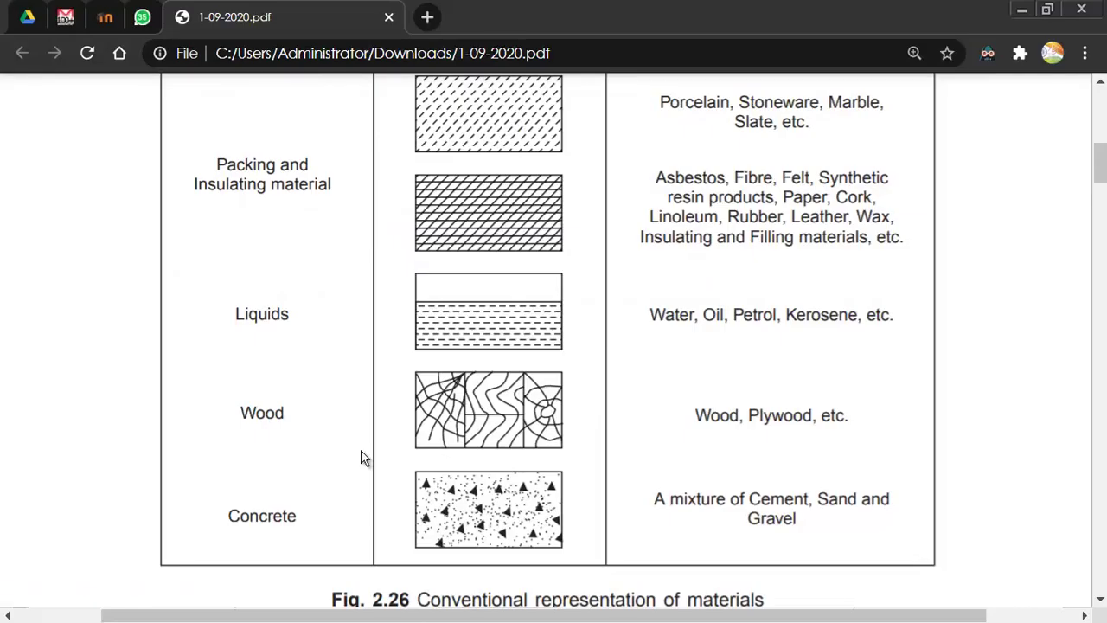
{"action": "key", "text": "alt+Tab"}
Hatch the lower region of the divided rectangle with DASH at angle 0.
{"action": "type", "text": "h"}
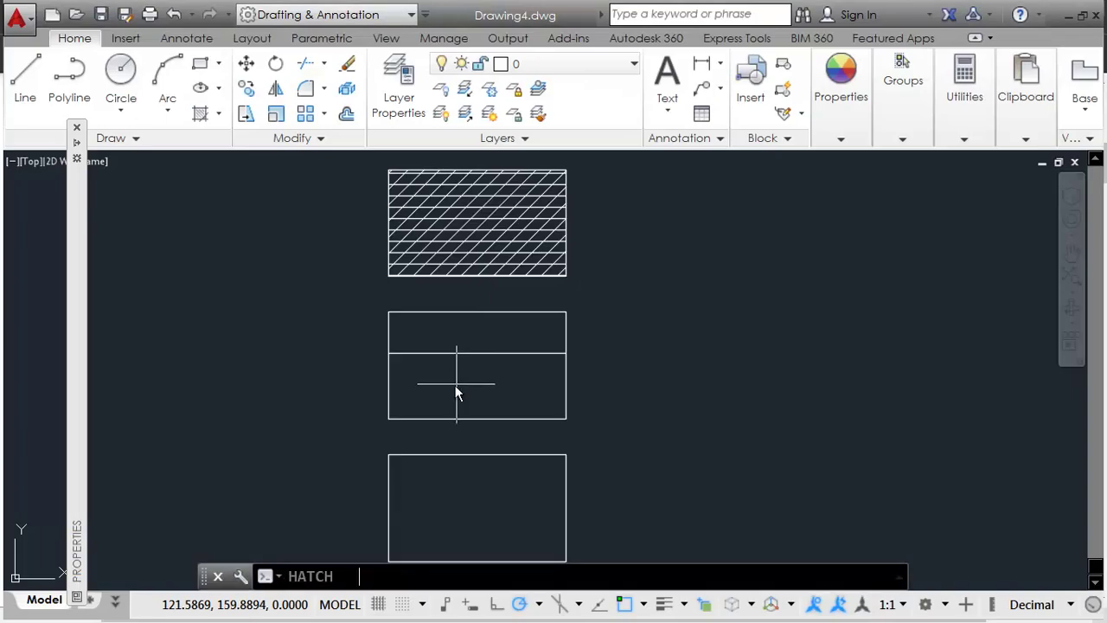
{"action": "key", "text": "Return"}
{"action": "left_click", "coordinate": [455, 385]}
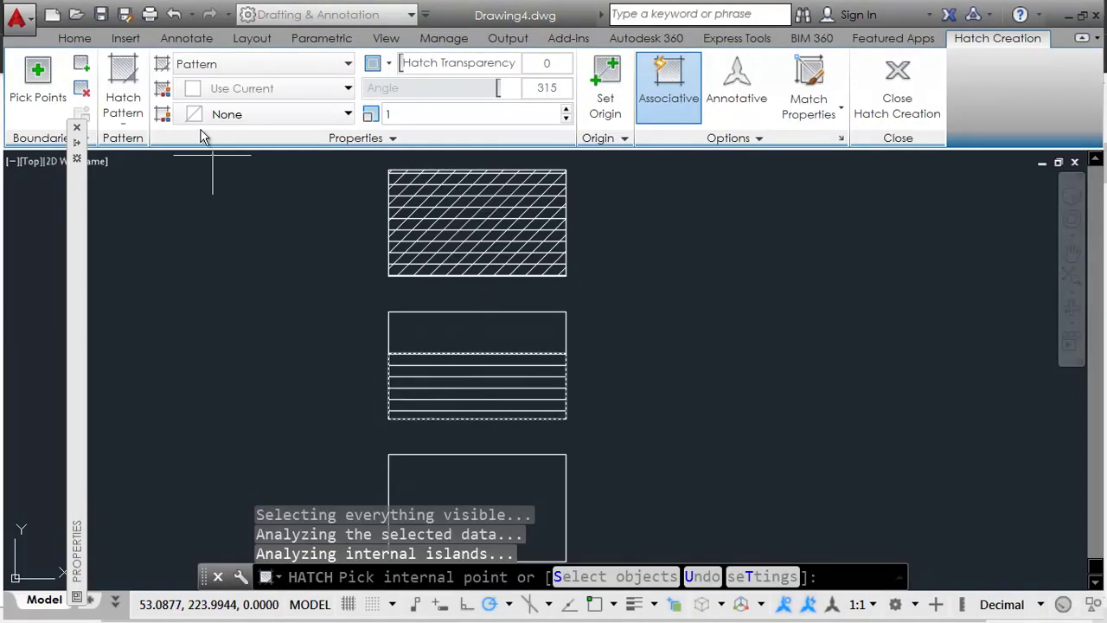
{"action": "left_click", "coordinate": [130, 99]}
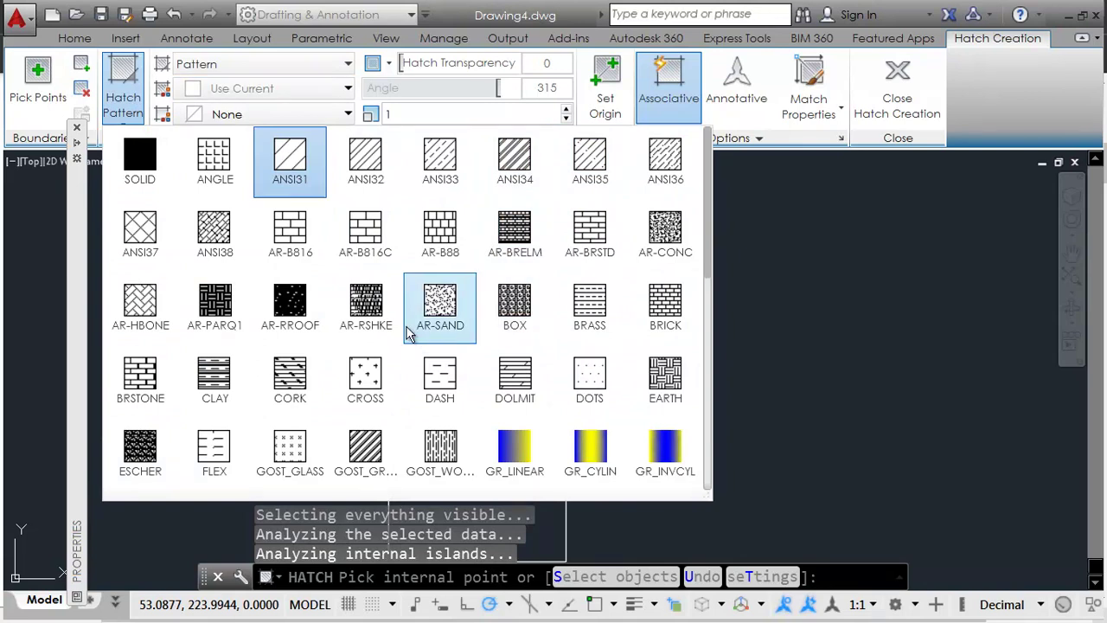
{"action": "scroll", "coordinate": [412, 330], "scroll_direction": "down", "scroll_amount": 1}
{"action": "left_click", "coordinate": [443, 302]}
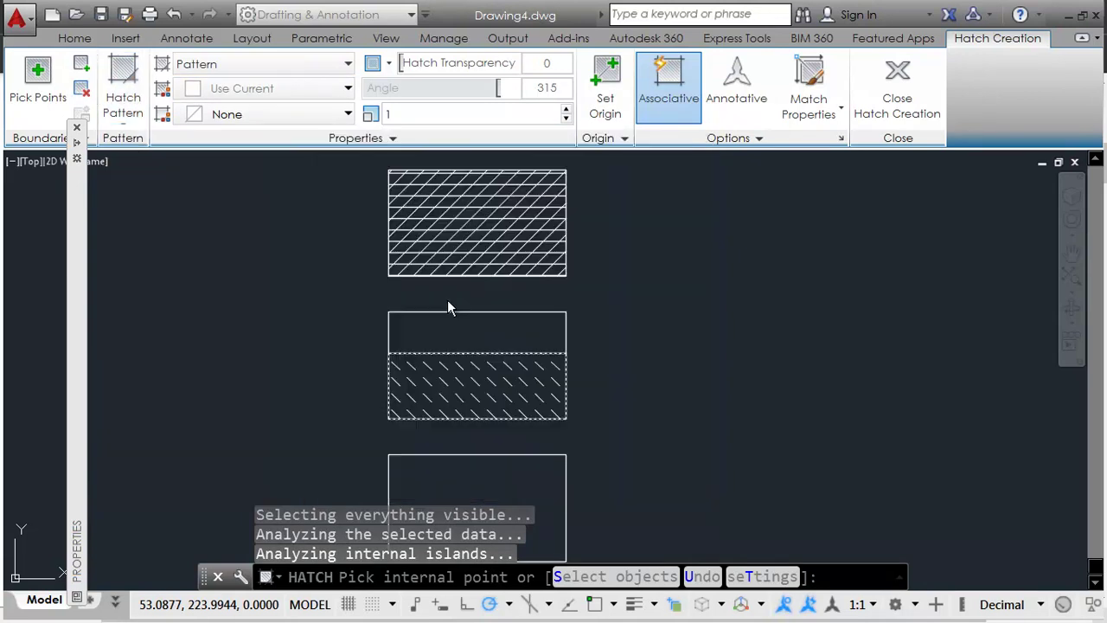
{"action": "left_click", "coordinate": [545, 89]}
{"action": "type", "text": "0"}
{"action": "key", "text": "Return"}
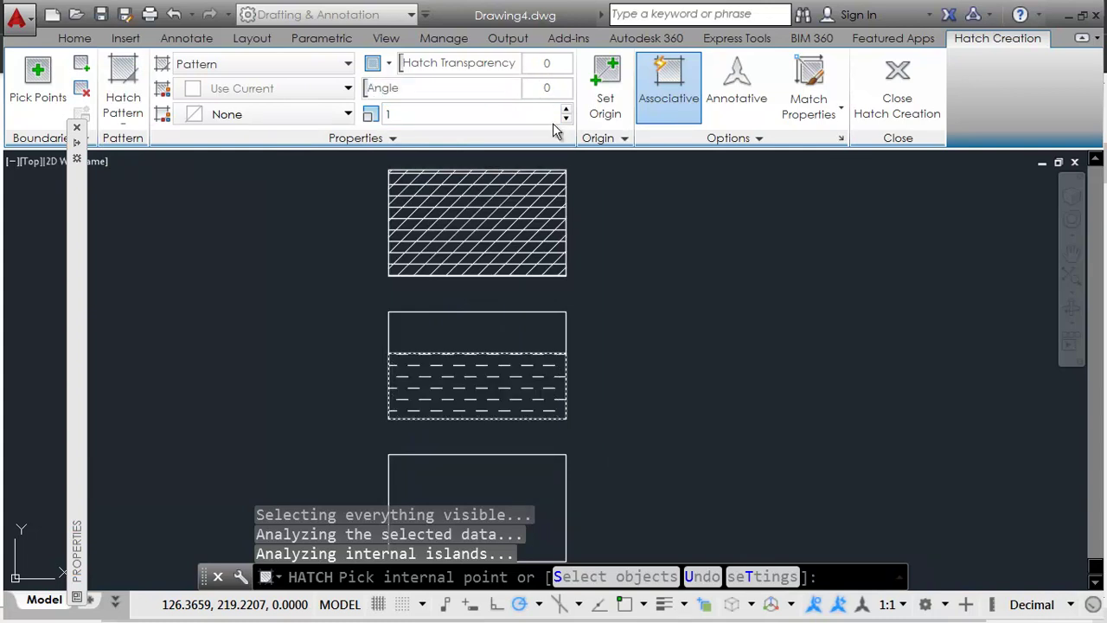
{"action": "left_click", "coordinate": [684, 502]}
{"action": "key", "text": "Escape"}
Bring the next empty rectangle into view, check the PDF, and start another hatch.
{"action": "middle_click_drag", "start_coordinate": [613, 491], "coordinate": [613, 294]}
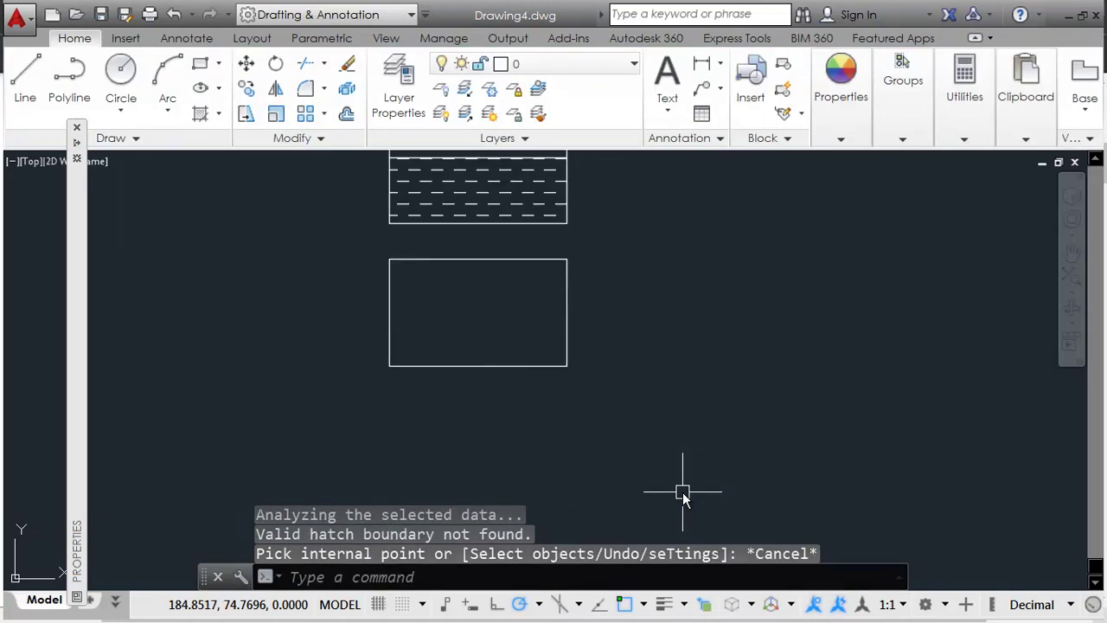
{"action": "key", "text": "alt+Tab"}
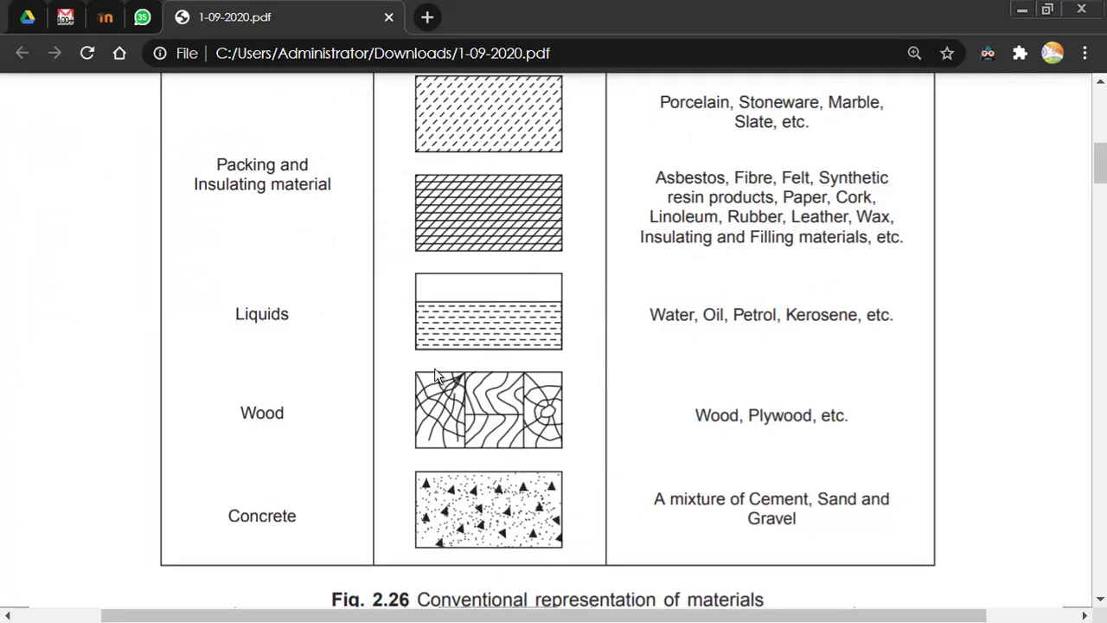
{"action": "key", "text": "alt+Tab"}
{"action": "type", "text": "h"}
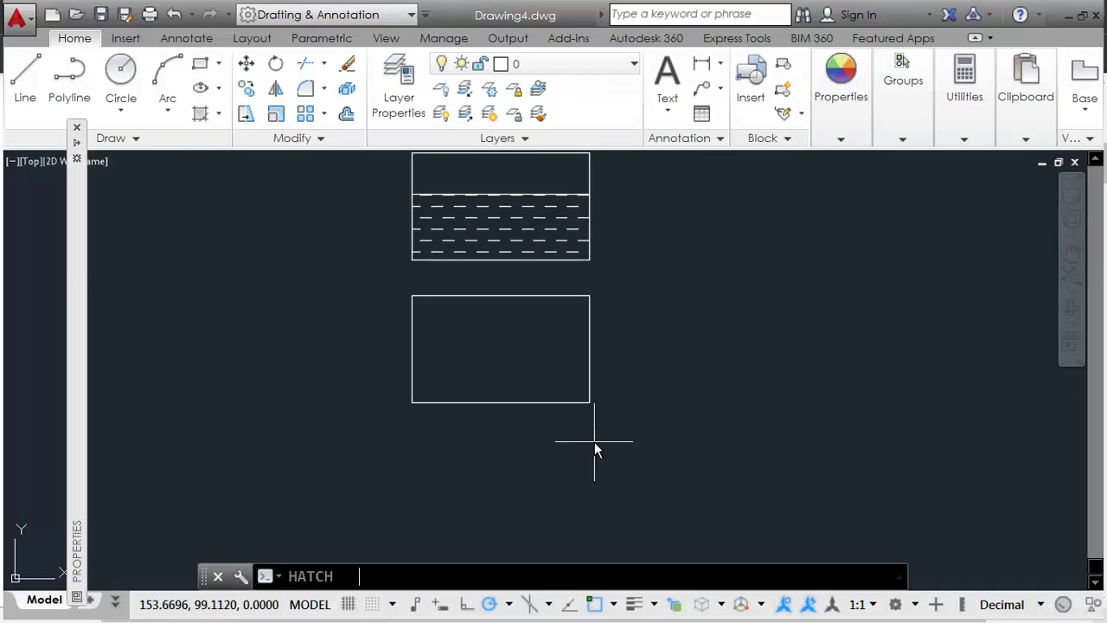
{"action": "key", "text": "Return"}
{"action": "left_click", "coordinate": [496, 344]}
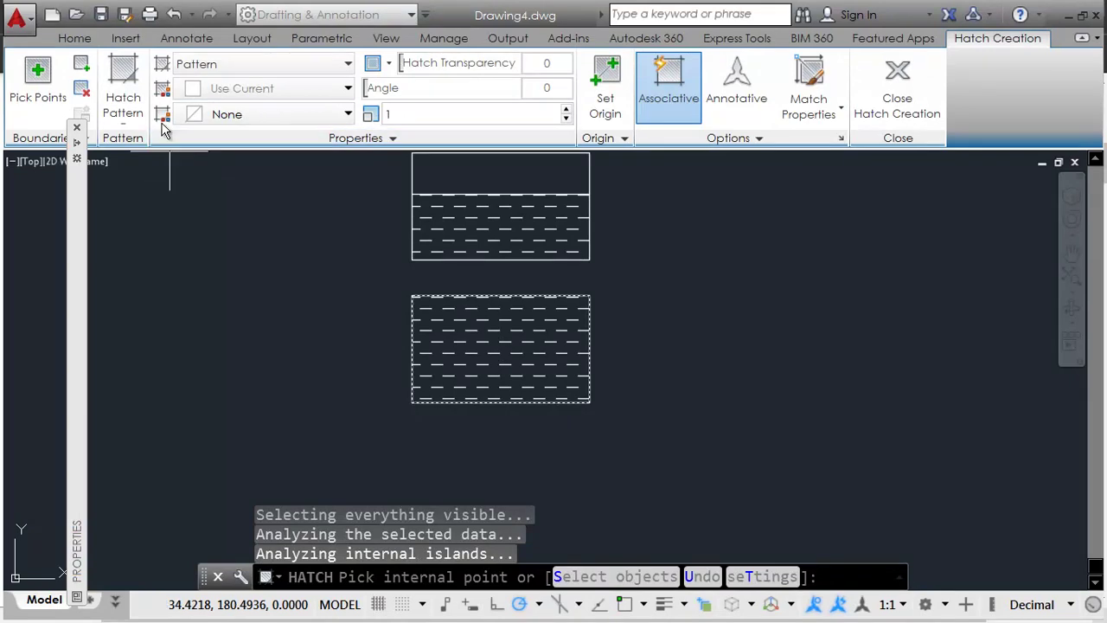
{"action": "left_click", "coordinate": [123, 97]}
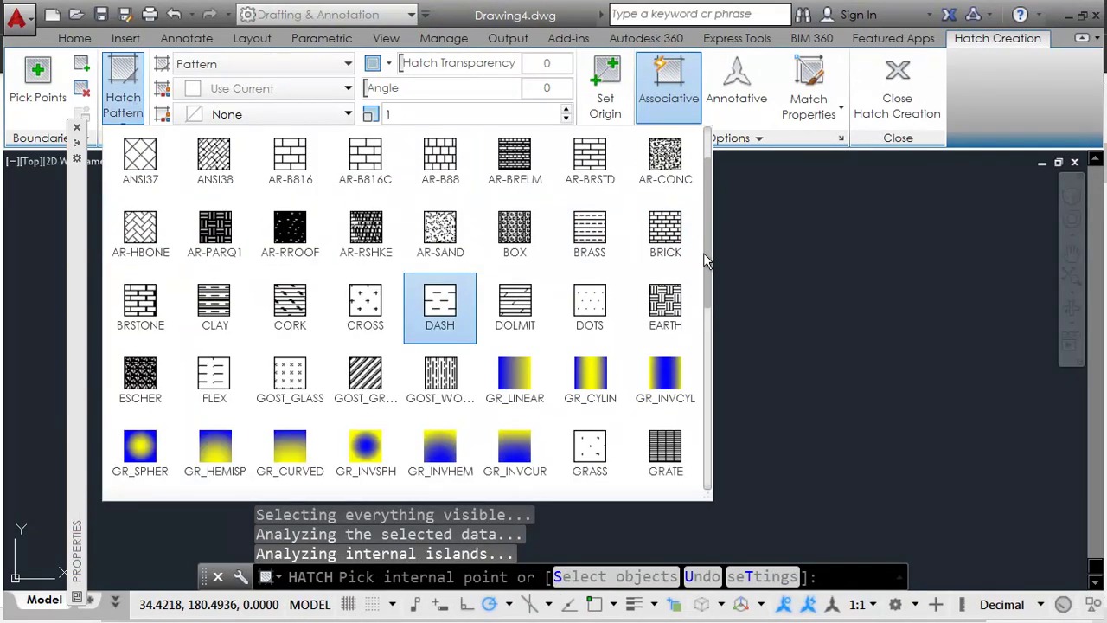
{"action": "left_click_drag", "start_coordinate": [705, 252], "coordinate": [705, 450]}
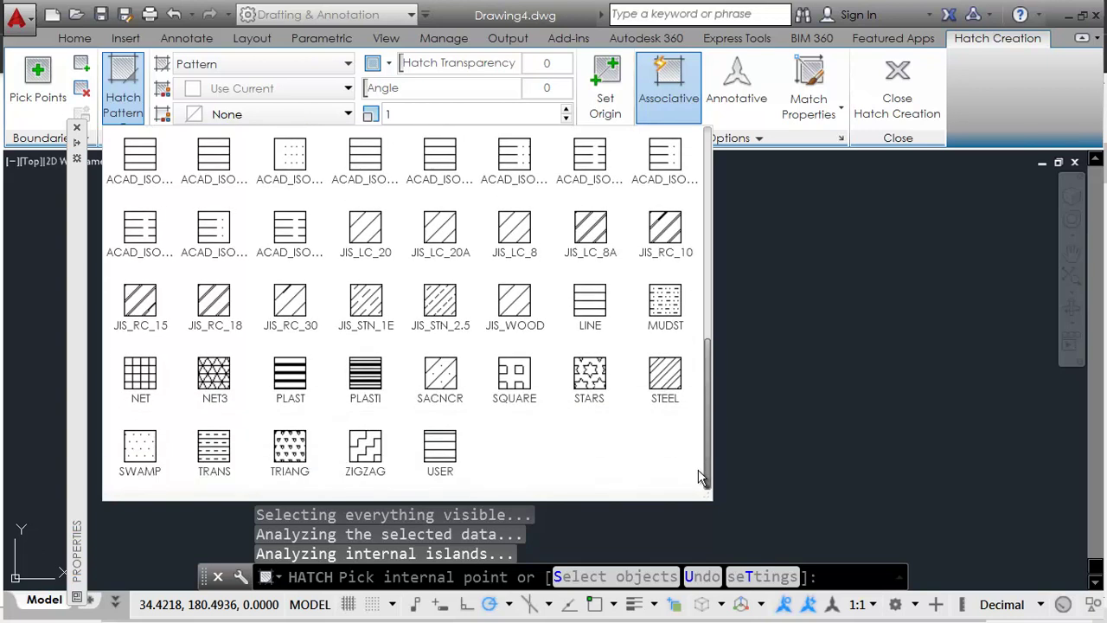
{"action": "key", "text": "Escape"}
{"action": "key", "text": "Escape"}
{"action": "left_click", "coordinate": [522, 306]}
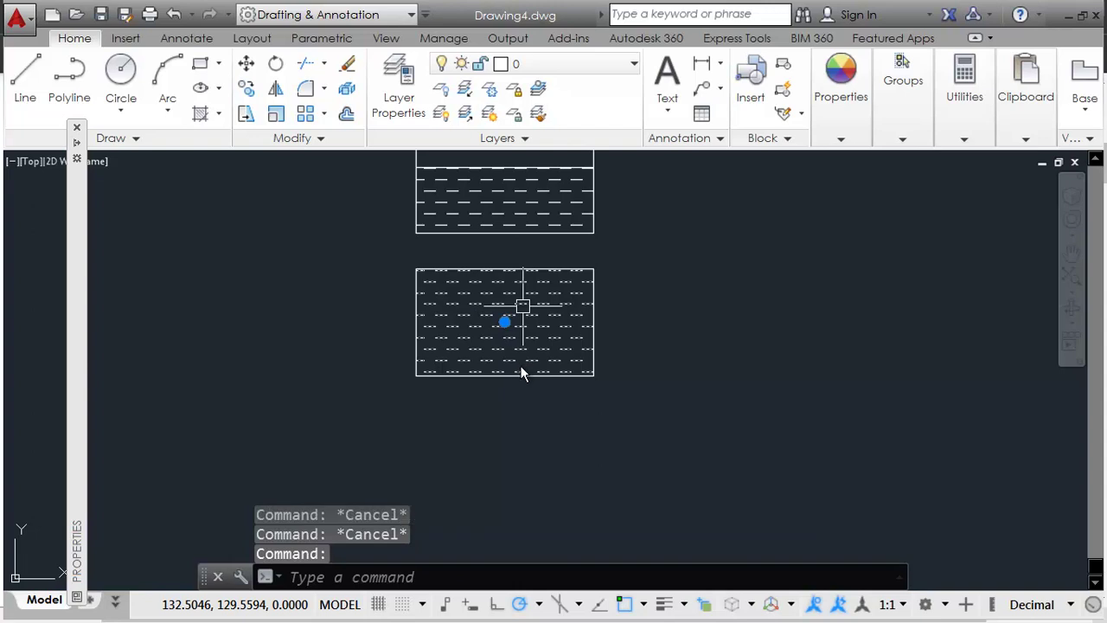
{"action": "type", "text": "e"}
{"action": "key", "text": "Return"}
Draw two vertical divider lines from above the box down to its bottom edge.
{"action": "middle_click_drag", "start_coordinate": [446, 287], "coordinate": [441, 374]}
{"action": "type", "text": "l"}
{"action": "key", "text": "Return"}
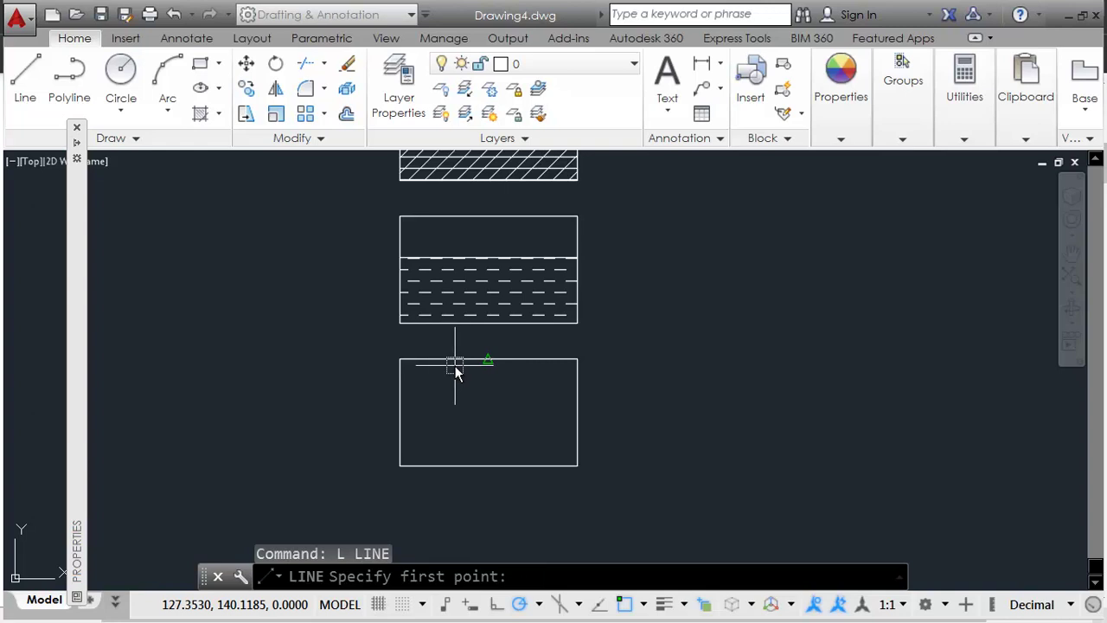
{"action": "scroll", "coordinate": [461, 351], "scroll_direction": "up", "scroll_amount": 2}
{"action": "left_click", "coordinate": [462, 327]}
{"action": "left_click", "coordinate": [463, 521]}
{"action": "key", "text": "Return"}
{"action": "key", "text": "Return"}
{"action": "left_click", "coordinate": [550, 327]}
{"action": "left_click", "coordinate": [551, 527]}
{"action": "key", "text": "Return"}
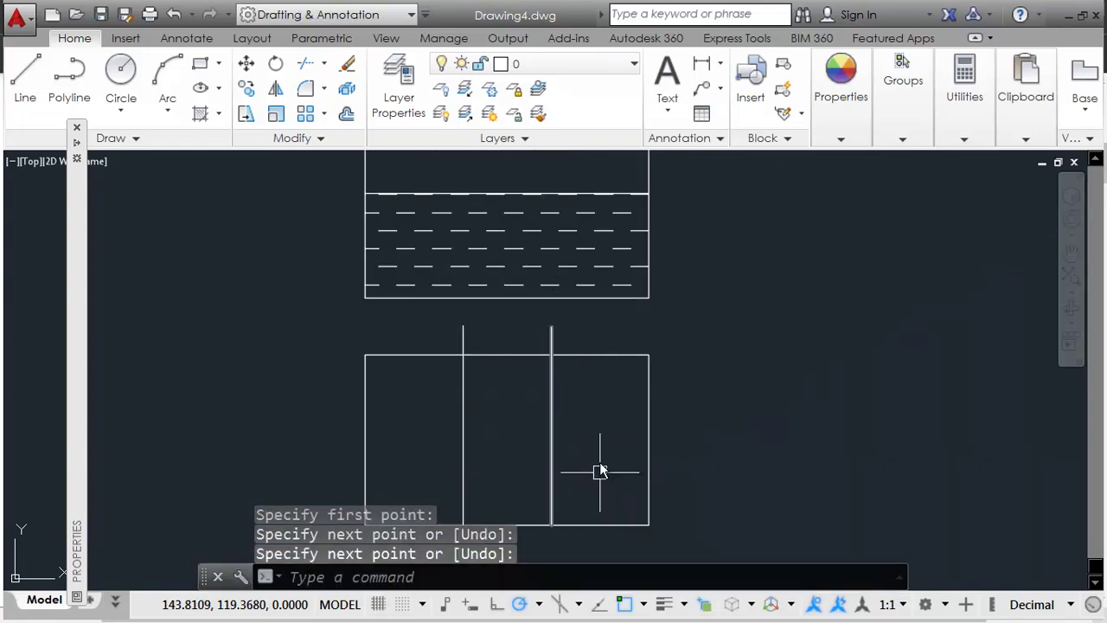
Draw a horizontal divider from the right side of the box to the second vertical.
{"action": "key", "text": "Return"}
{"action": "left_click", "coordinate": [672, 475]}
{"action": "left_click", "coordinate": [545, 473]}
{"action": "key", "text": "Return"}
{"action": "key", "text": "alt+Tab"}
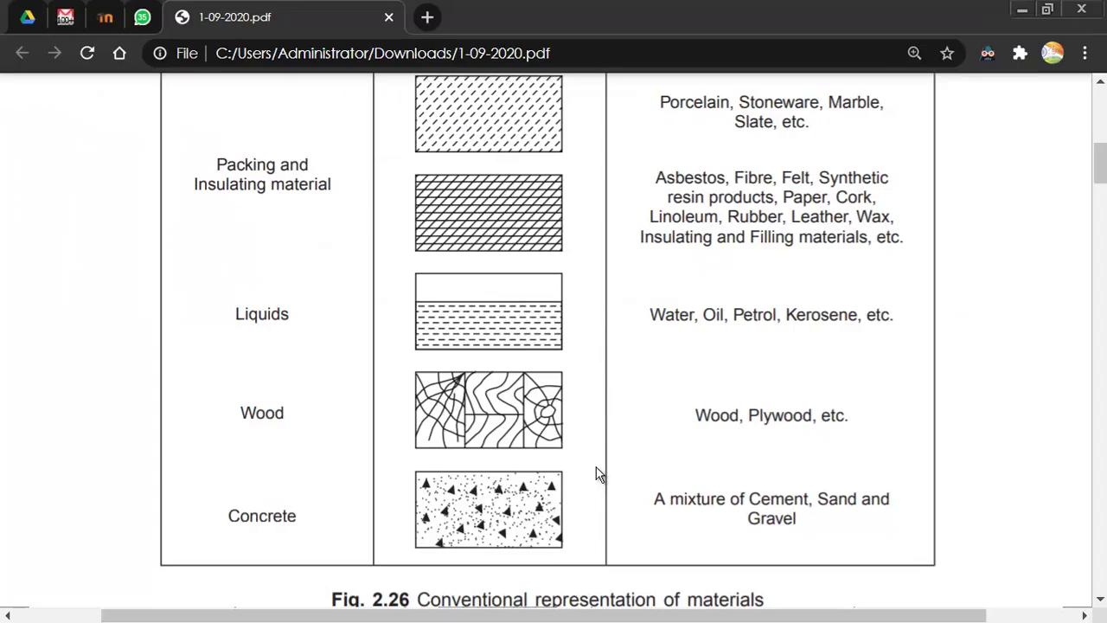
{"action": "key", "text": "alt+Tab"}
{"action": "middle_click_drag", "start_coordinate": [583, 470], "coordinate": [604, 446]}
Extend the horizontal divider to the first vertical and trim both vertical stubs above the box.
{"action": "type", "text": "ex"}
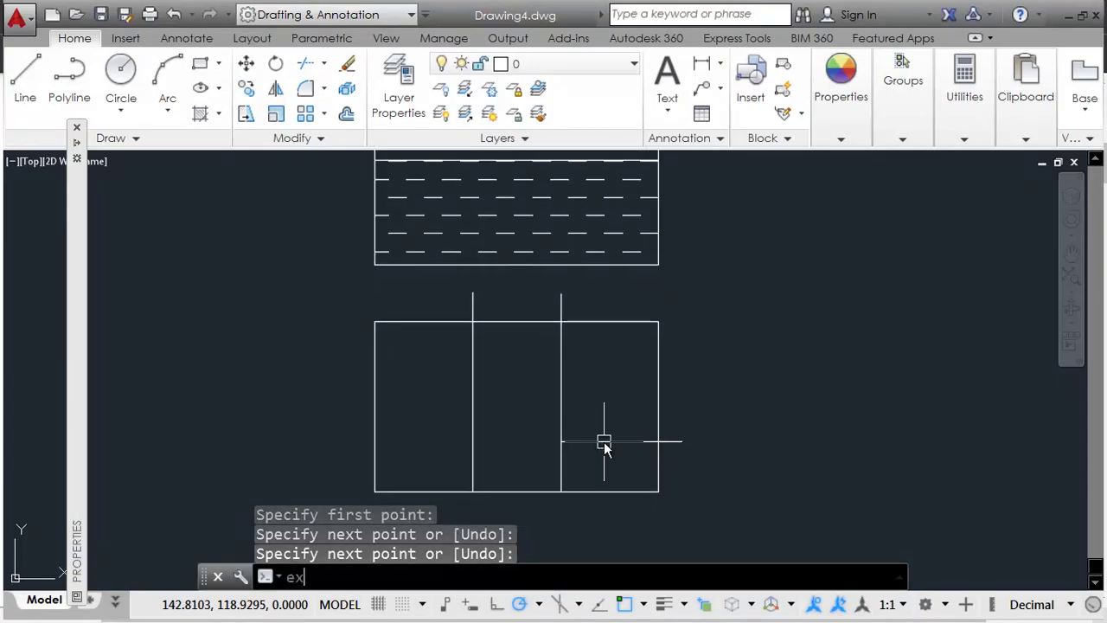
{"action": "key", "text": "Return"}
{"action": "key", "text": "Return"}
{"action": "left_click", "coordinate": [601, 443]}
{"action": "left_click", "coordinate": [675, 448]}
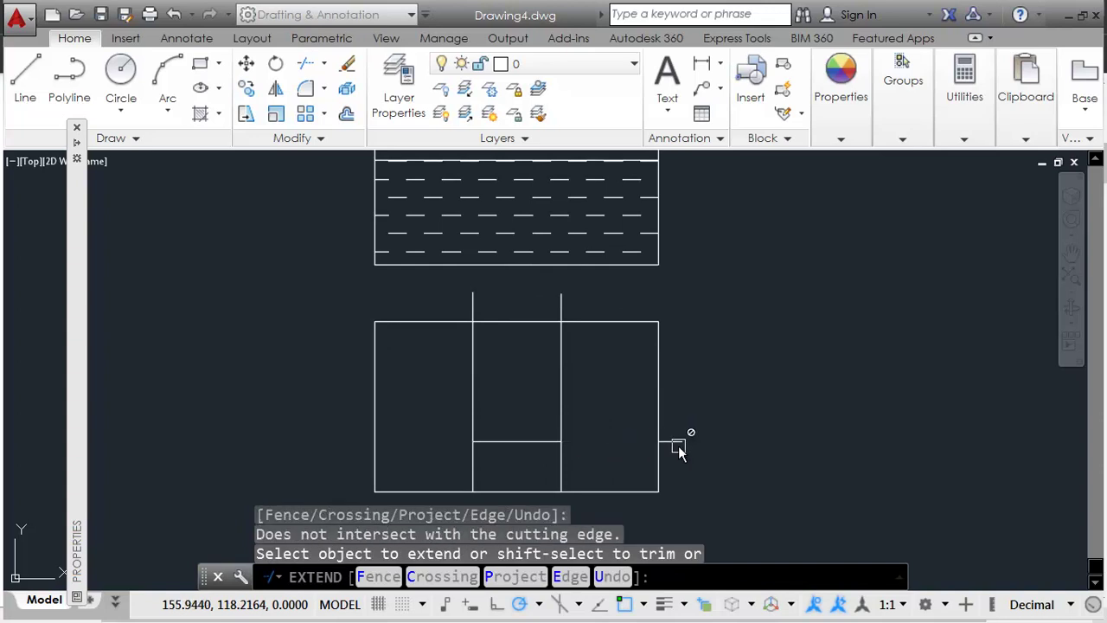
{"action": "left_click", "coordinate": [560, 307], "text": "shift"}
{"action": "left_click", "coordinate": [475, 302], "text": "shift"}
{"action": "key", "text": "Return"}
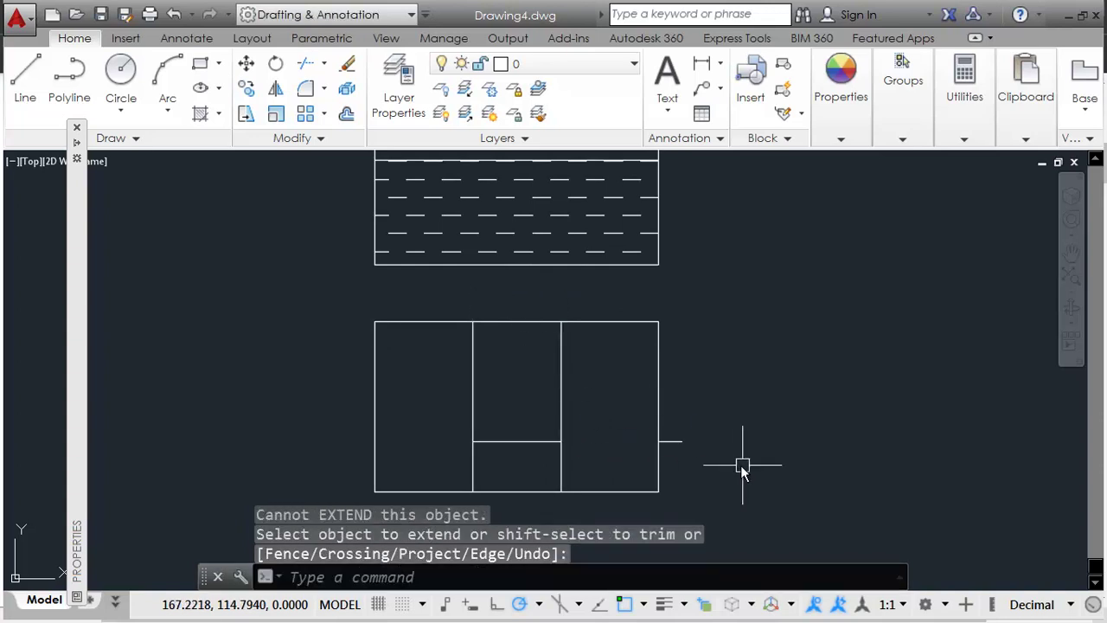
Erase the leftover horizontal stub sticking out to the right of the box.
{"action": "left_click", "coordinate": [667, 438]}
{"action": "left_click", "coordinate": [663, 452]}
{"action": "type", "text": "e"}
{"action": "key", "text": "Return"}
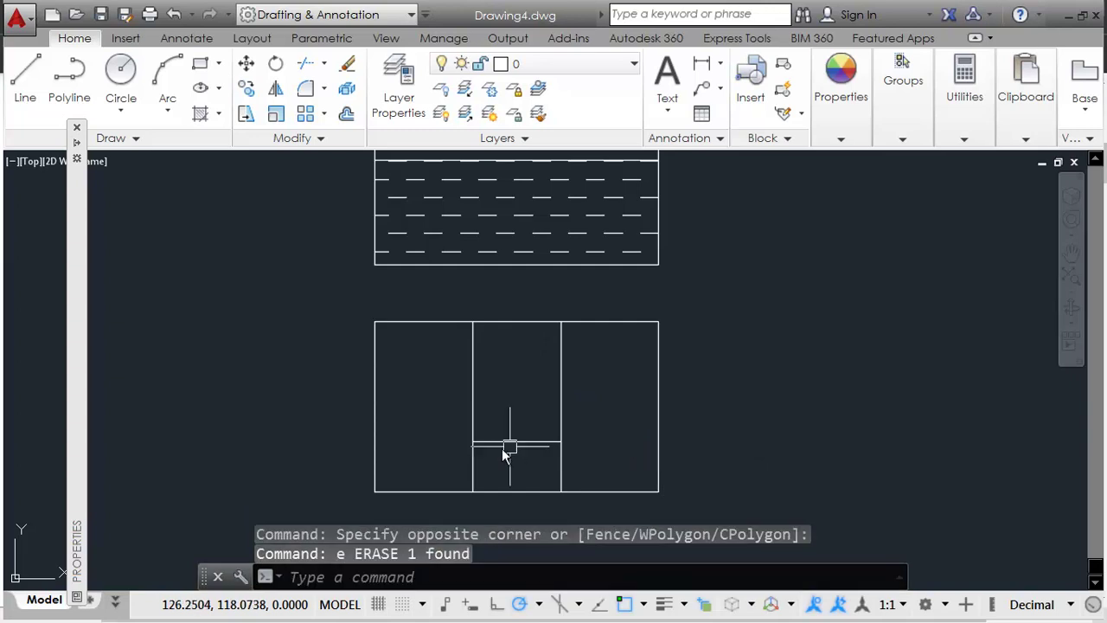
{"action": "left_click", "coordinate": [515, 445]}
{"action": "left_click", "coordinate": [516, 443]}
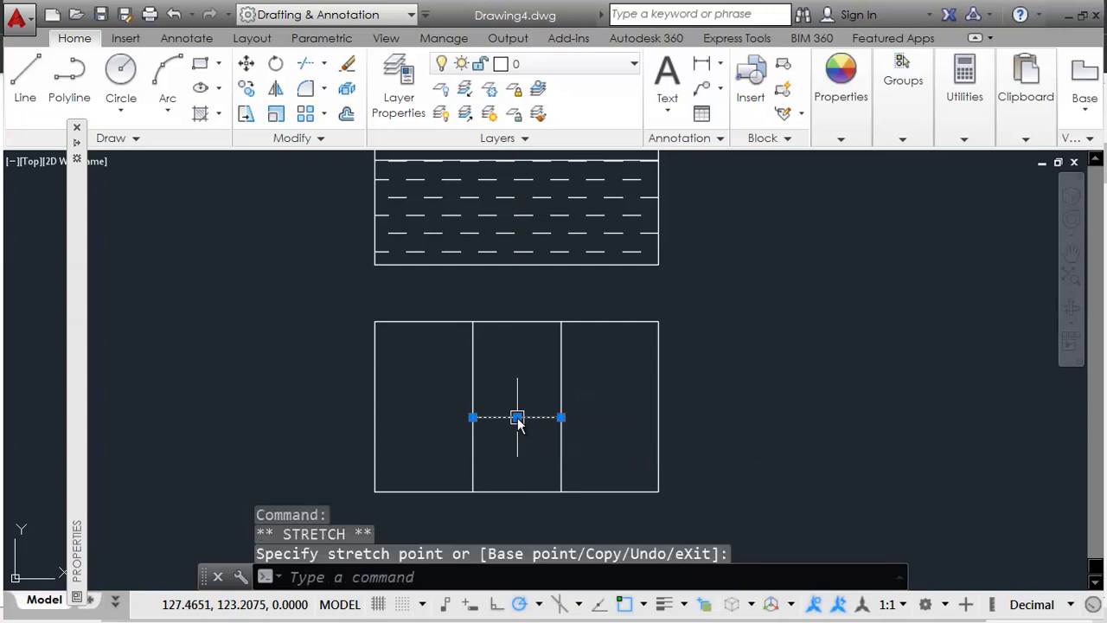
{"action": "key", "text": "Escape"}
Recheck the reference wood symbol and start the SPLINE command.
{"action": "mouse_move", "coordinate": [539, 457]}
{"action": "middle_mouse_down"}
{"action": "mouse_move", "coordinate": [575, 408]}
{"action": "mouse_move", "coordinate": [579, 382]}
{"action": "middle_mouse_up"}
{"action": "key", "text": "alt+Tab"}
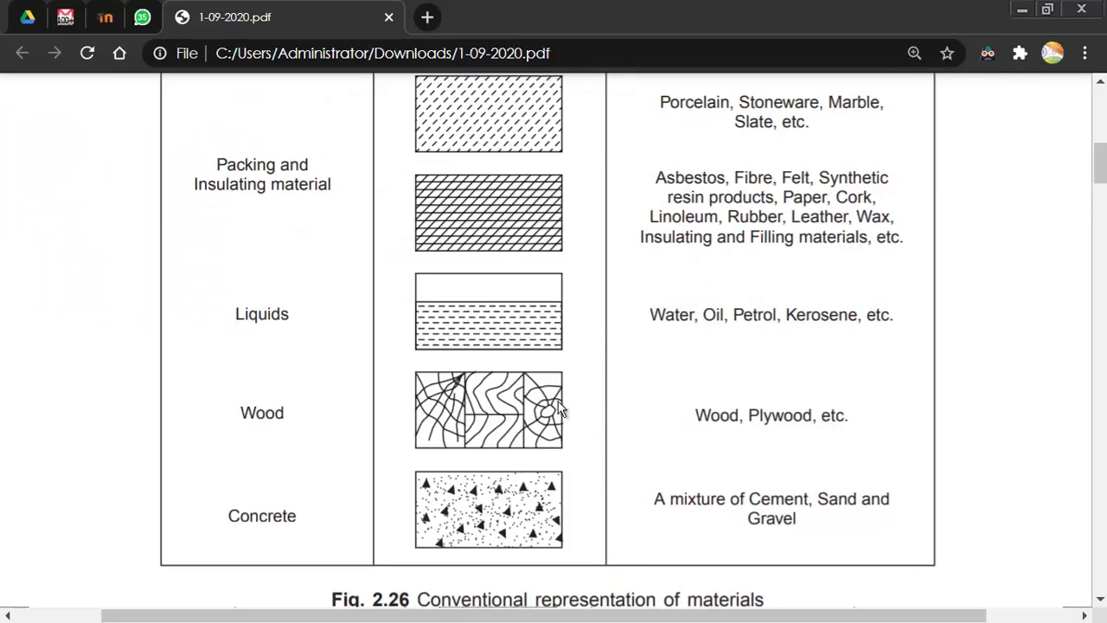
{"action": "key", "text": "alt+Tab"}
{"action": "middle_click_drag", "start_coordinate": [453, 375], "coordinate": [448, 403]}
{"action": "type", "text": "Spl"}
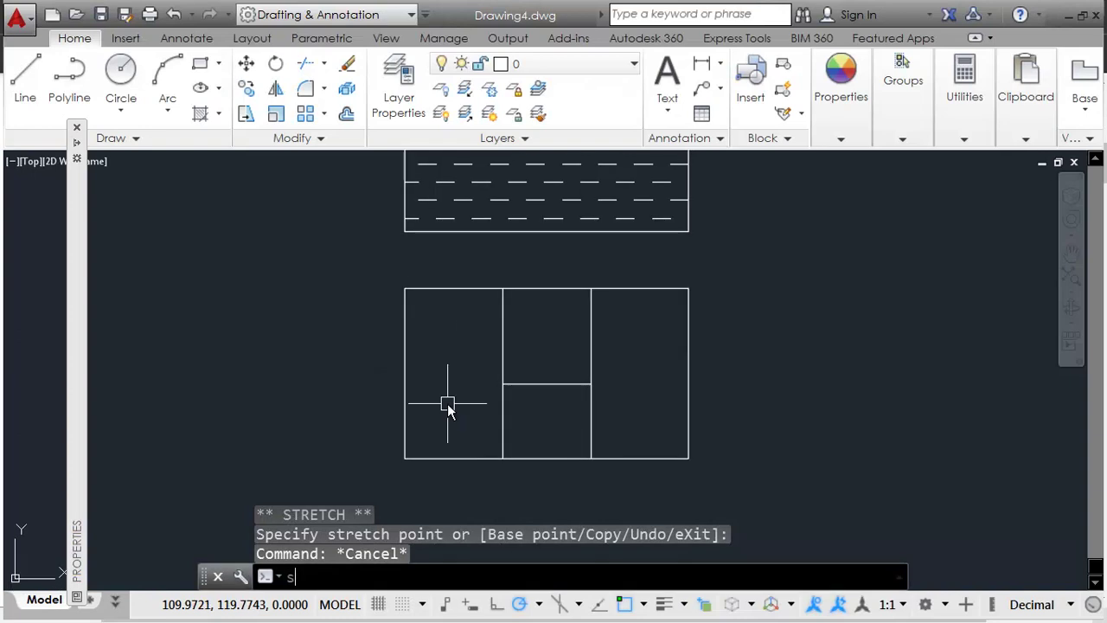
{"action": "key", "text": "Return"}
Draw the first grain spline from the left panel's top-right corner, curving down-left.
{"action": "scroll", "coordinate": [445, 395], "scroll_direction": "up", "scroll_amount": 3}
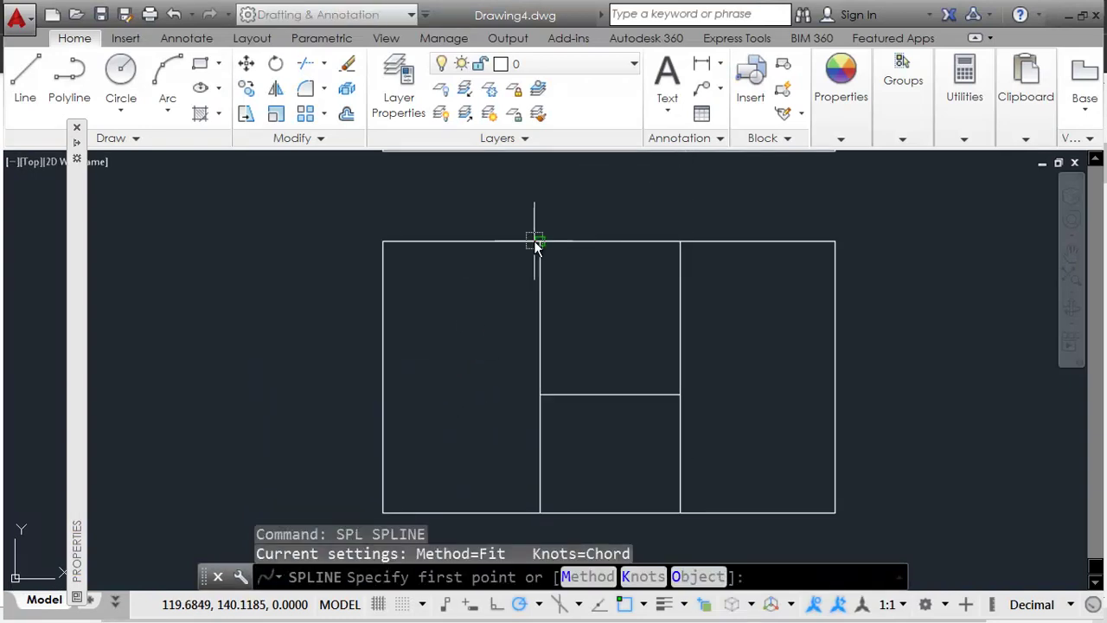
{"action": "left_click", "coordinate": [538, 242]}
{"action": "left_click", "coordinate": [461, 279]}
{"action": "left_click", "coordinate": [451, 296]}
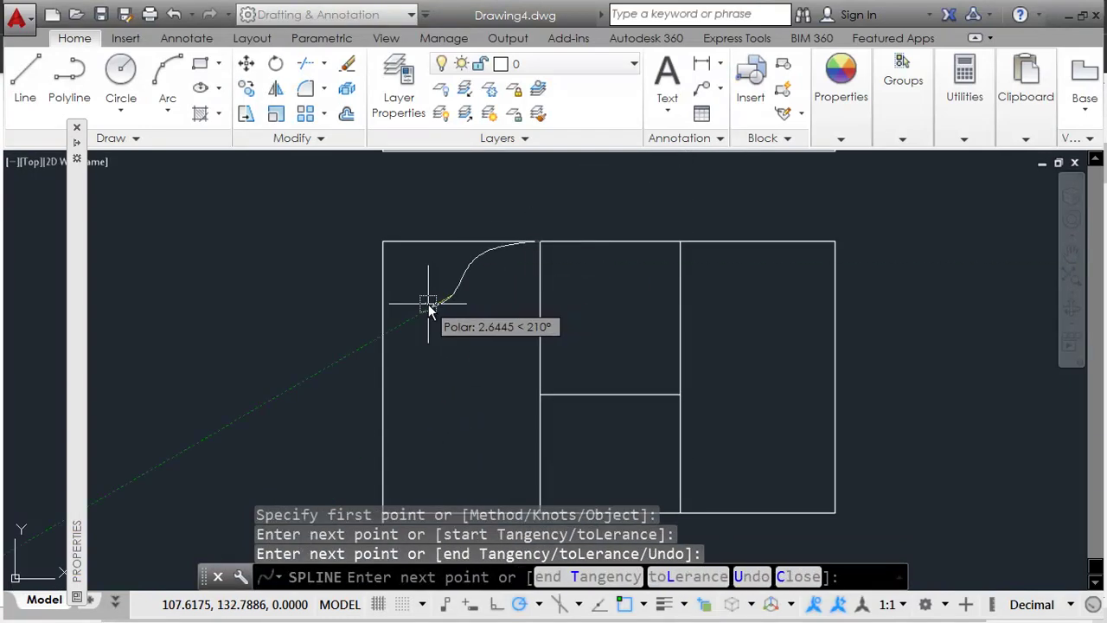
{"action": "left_click", "coordinate": [428, 304]}
{"action": "left_click", "coordinate": [408, 348]}
{"action": "key", "text": "Return"}
{"action": "key", "text": "Return"}
Draw a second, longer grain spline from the same corner, sweeping down-left.
{"action": "left_click", "coordinate": [536, 243]}
{"action": "left_click", "coordinate": [500, 260]}
{"action": "left_click", "coordinate": [480, 299]}
{"action": "left_click", "coordinate": [448, 320]}
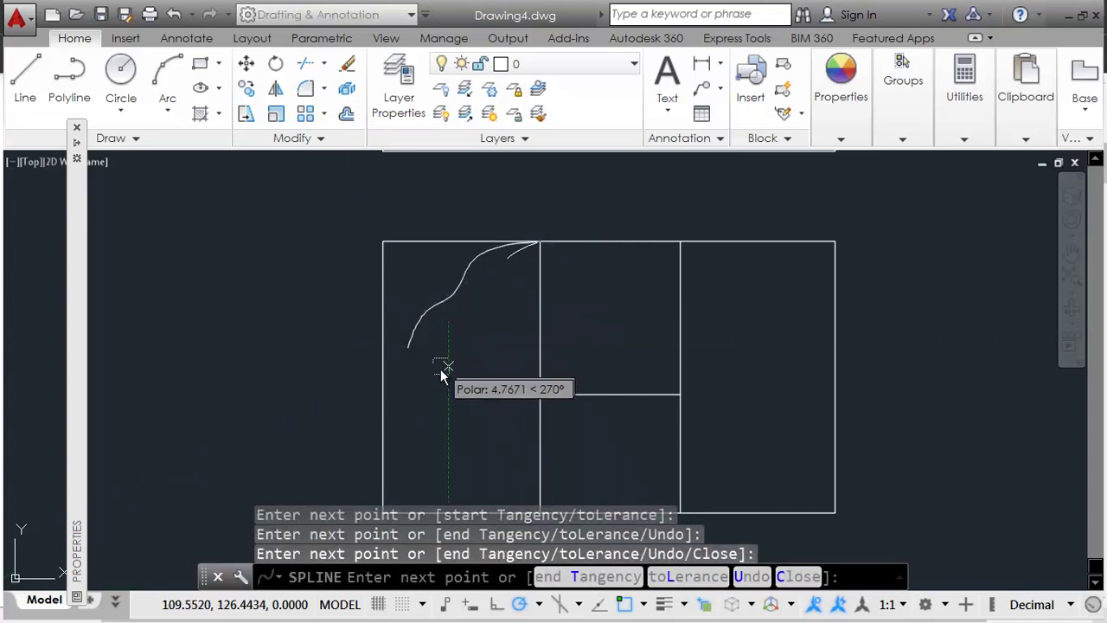
{"action": "left_click", "coordinate": [439, 348]}
{"action": "left_click", "coordinate": [438, 381]}
{"action": "key", "text": "Return"}
Expand the extra drawing tools and enter the SKETCH command.
{"action": "middle_click_drag", "start_coordinate": [493, 369], "coordinate": [485, 395]}
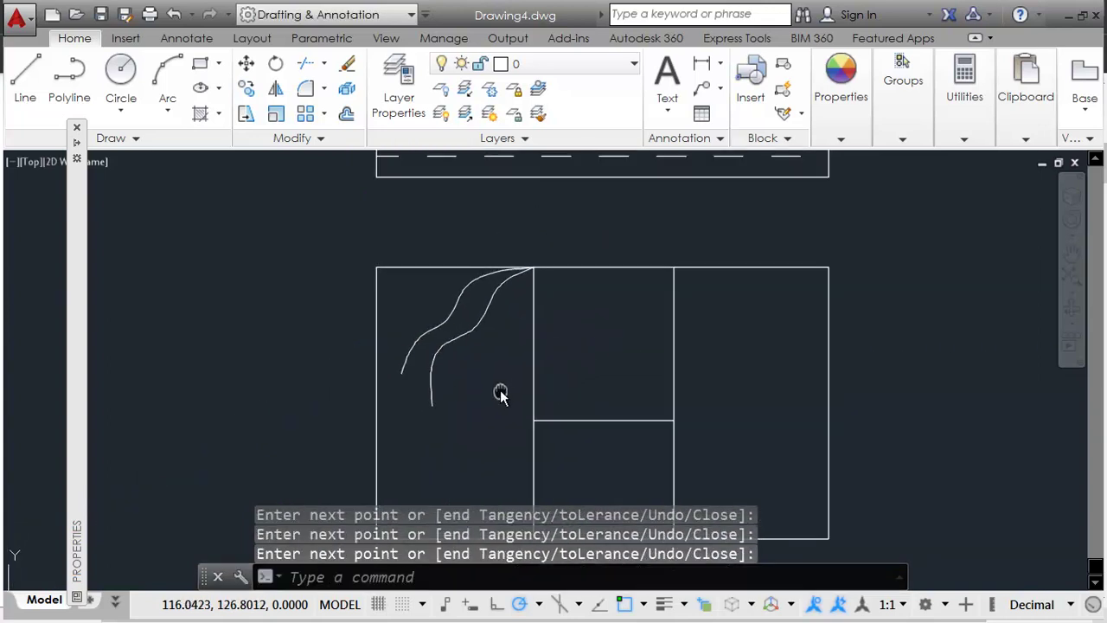
{"action": "left_click", "coordinate": [128, 139]}
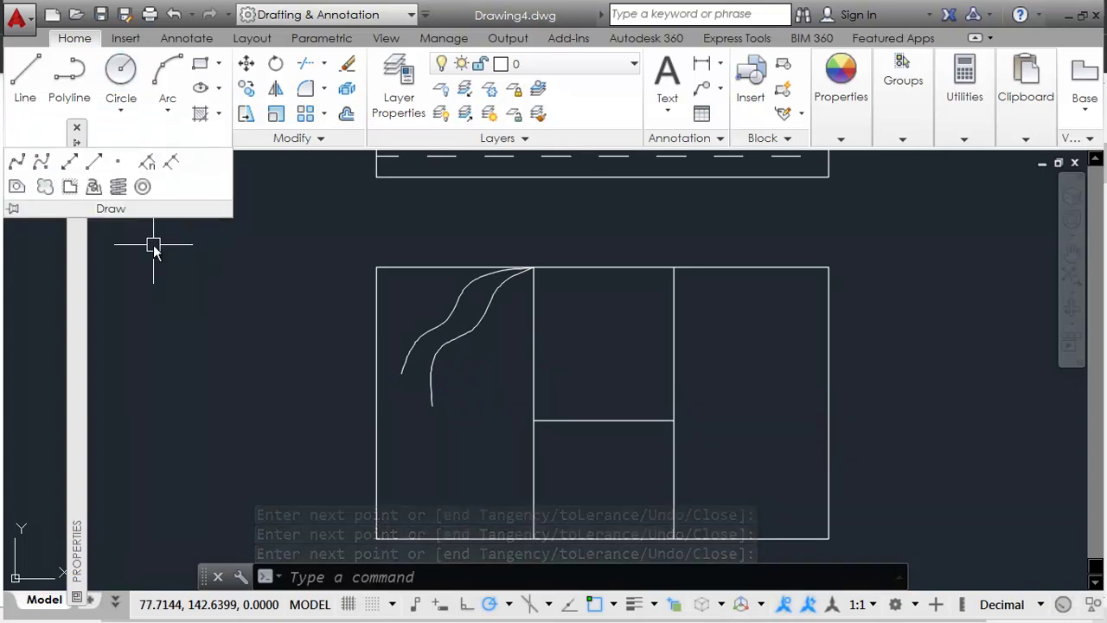
{"action": "left_click", "coordinate": [258, 364]}
{"action": "type", "text": "s"}
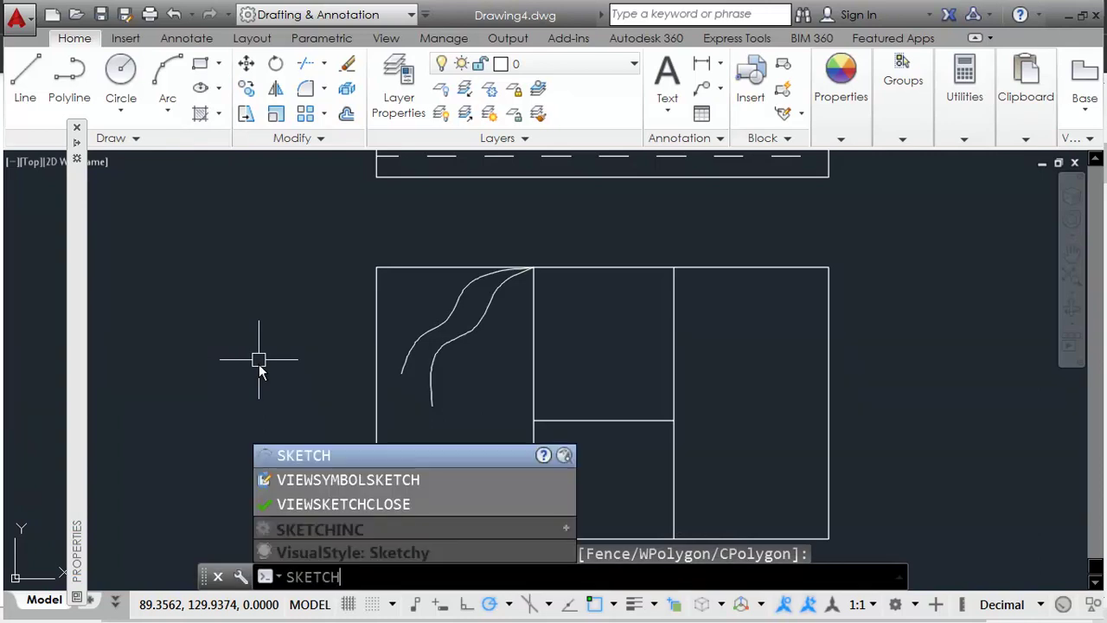
Sketch a freehand grain line down the left panel from its top corner.
{"action": "key", "text": "Return"}
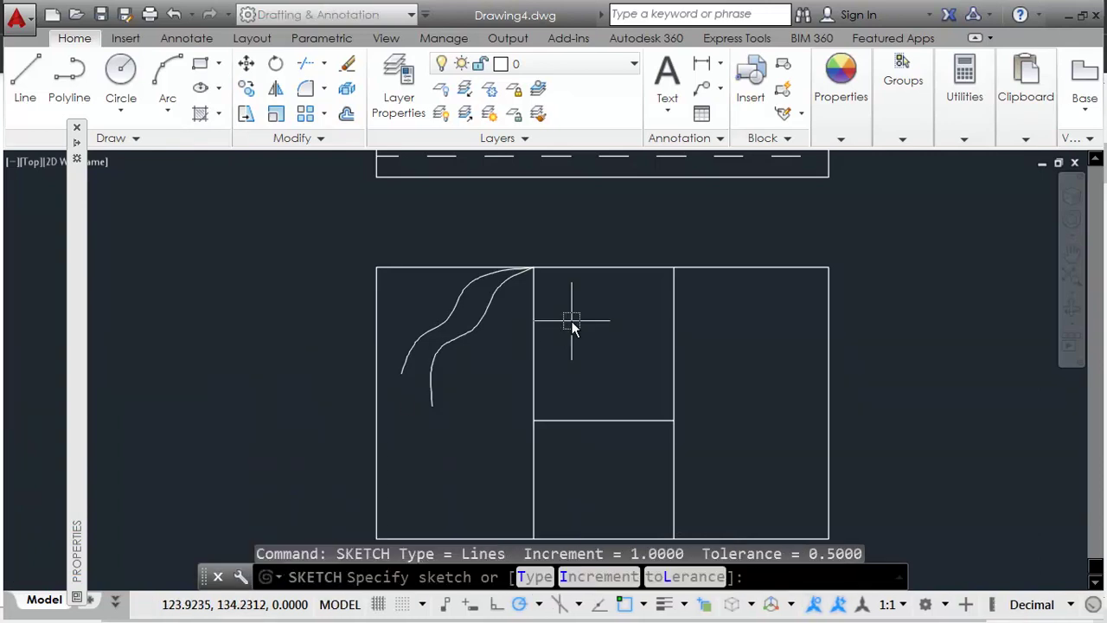
{"action": "scroll", "coordinate": [480, 336], "scroll_direction": "up", "scroll_amount": 2}
{"action": "left_click", "coordinate": [611, 173]}
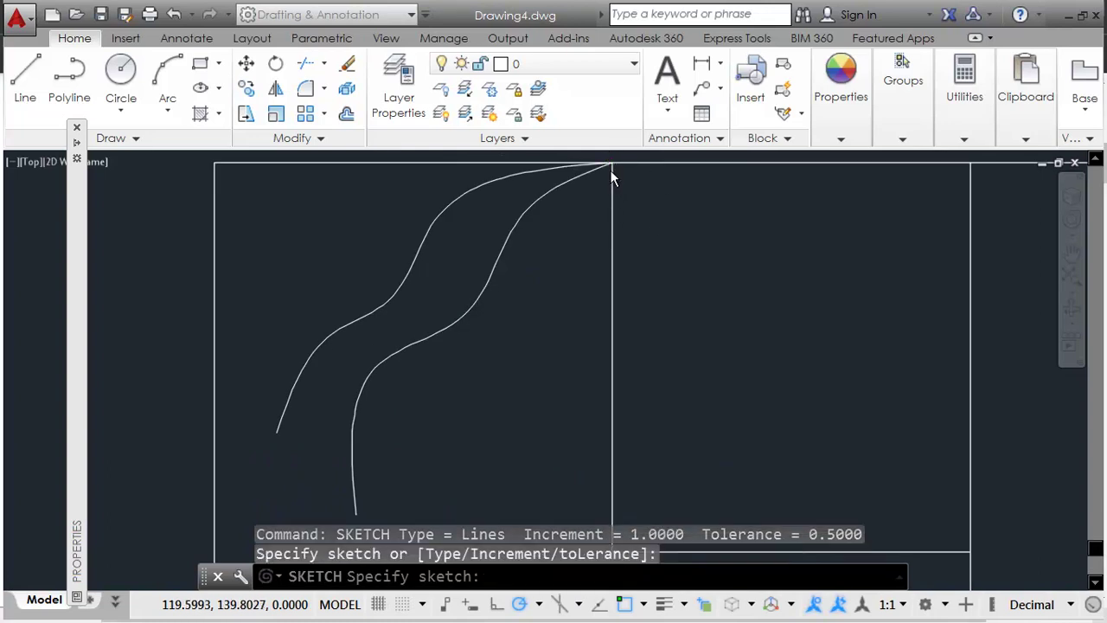
{"action": "mouse_move", "coordinate": [563, 227]}
{"action": "left_mouse_down"}
{"action": "mouse_move", "coordinate": [543, 248]}
{"action": "mouse_move", "coordinate": [524, 334]}
{"action": "left_mouse_up"}
{"action": "middle_click_drag", "start_coordinate": [512, 448], "coordinate": [501, 321]}
{"action": "scroll", "coordinate": [539, 264], "scroll_direction": "down", "scroll_amount": 2}
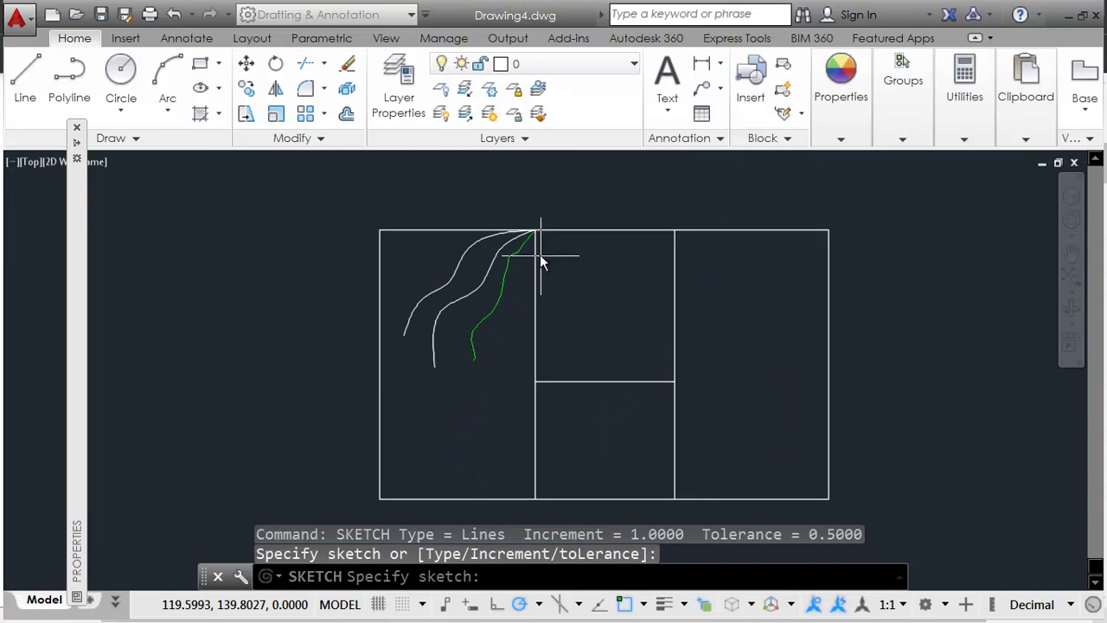
{"action": "key", "text": "Return"}
Sketch a second freehand grain line running down and to the left.
{"action": "key", "text": "Return"}
{"action": "left_click", "coordinate": [532, 232]}
{"action": "left_click_drag", "start_coordinate": [527, 256], "coordinate": [514, 310]}
{"action": "left_click_drag", "start_coordinate": [489, 394], "coordinate": [471, 417]}
{"action": "key", "text": "Return"}
{"action": "middle_click_drag", "start_coordinate": [501, 421], "coordinate": [475, 381]}
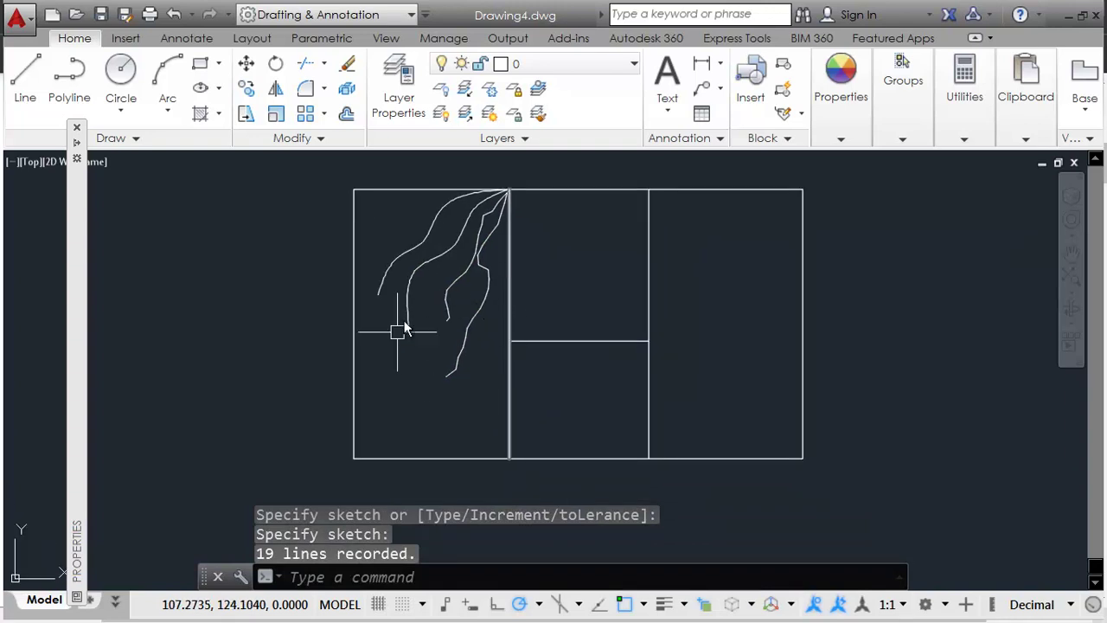
{"action": "key", "text": "Return"}
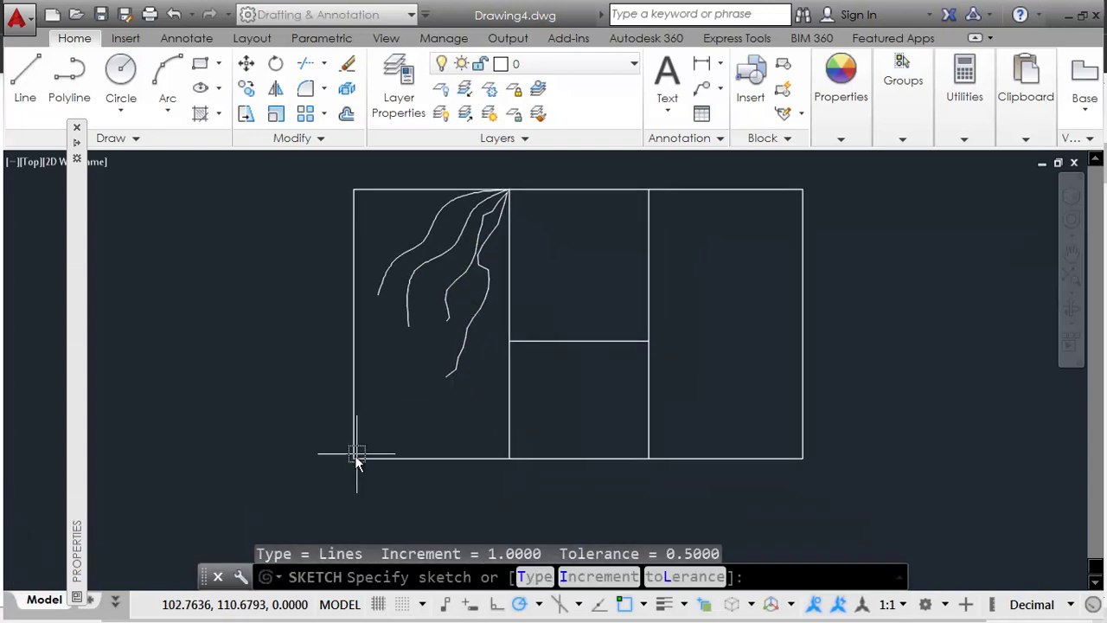
{"action": "key", "text": "alt+Tab"}
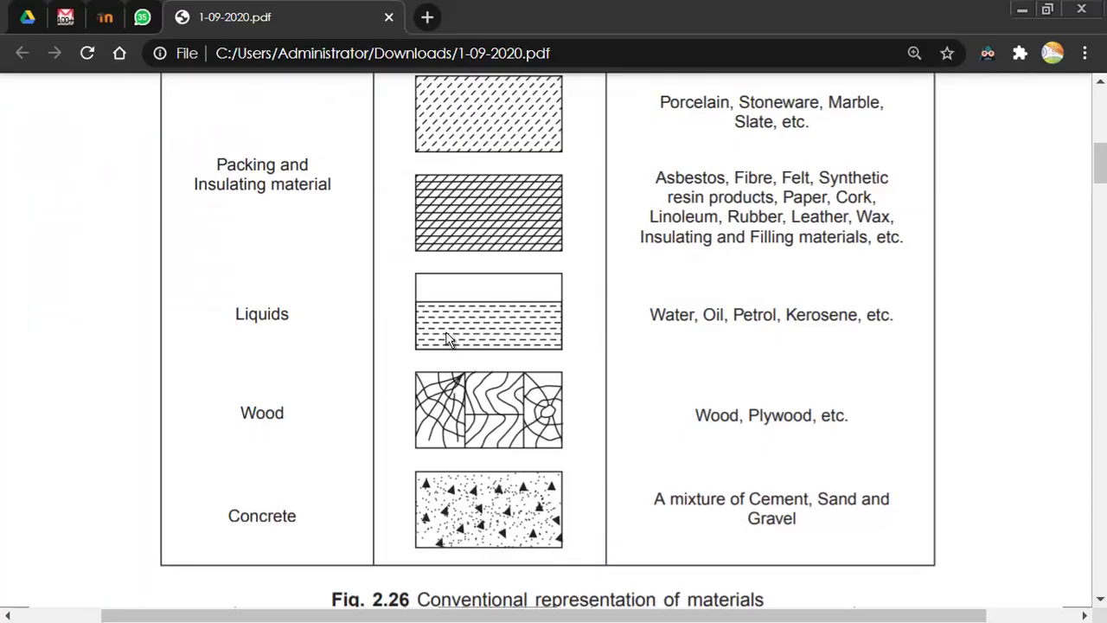
{"action": "key", "text": "alt+Tab"}
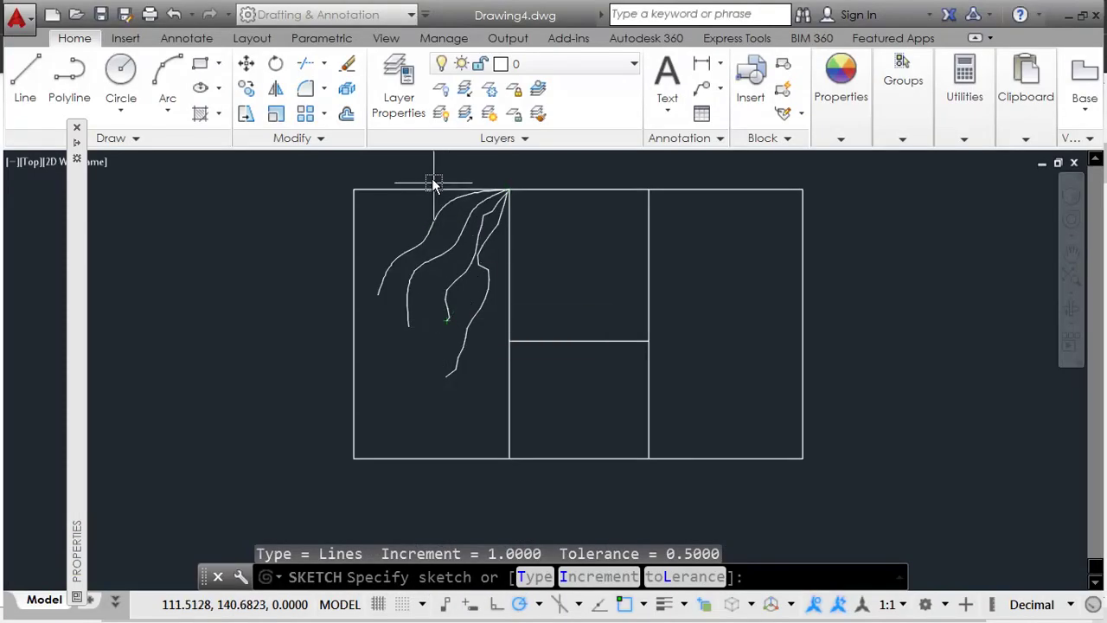
{"action": "key", "text": "Escape"}
Add crossing freehand grain strokes near the top edge and along the left side.
{"action": "key", "text": "Return"}
{"action": "scroll", "coordinate": [439, 178], "scroll_direction": "up", "scroll_amount": 4}
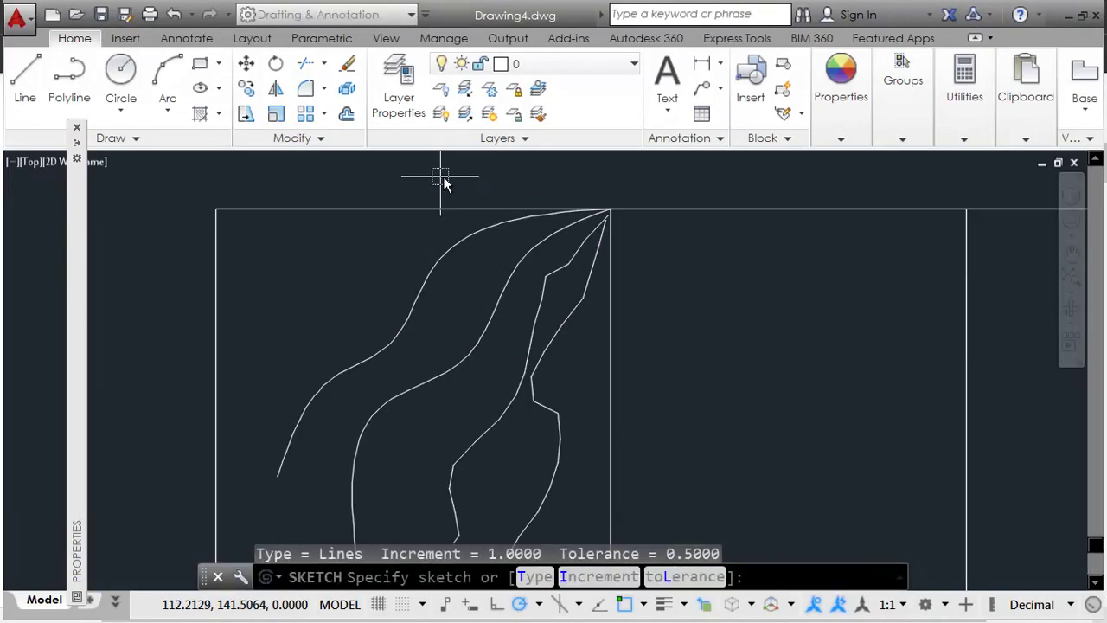
{"action": "left_click", "coordinate": [442, 223]}
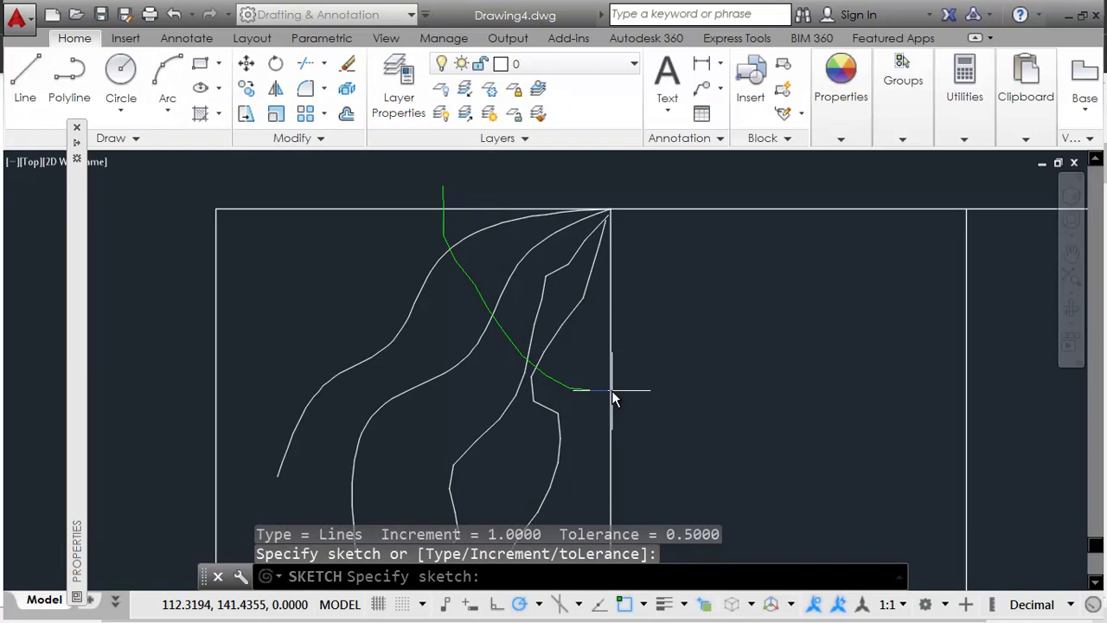
{"action": "key", "text": "Return"}
{"action": "key", "text": "Return"}
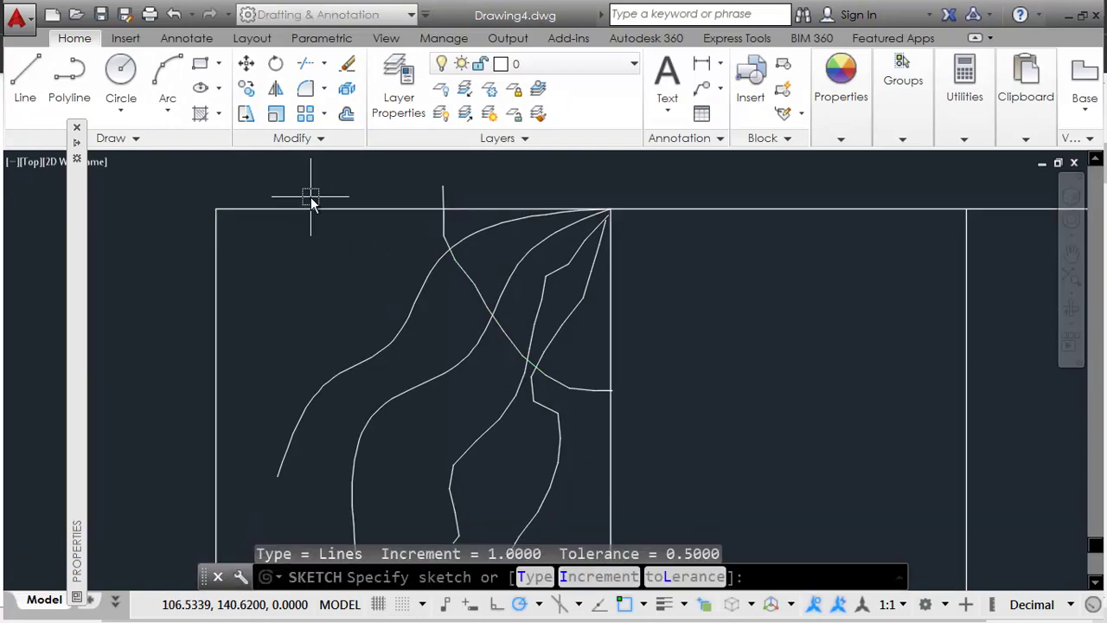
{"action": "left_click", "coordinate": [308, 222]}
{"action": "key", "text": "Return"}
{"action": "middle_click_drag", "start_coordinate": [539, 507], "coordinate": [497, 350]}
{"action": "key", "text": "Return"}
{"action": "left_click", "coordinate": [214, 215]}
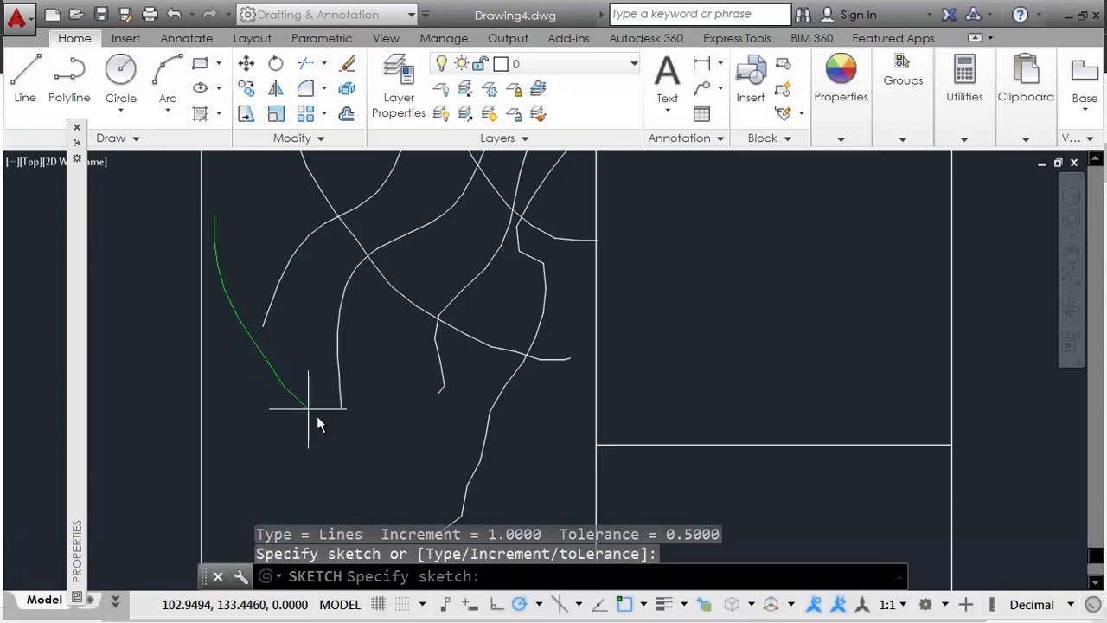
{"action": "key", "text": "Return"}
{"action": "scroll", "coordinate": [578, 427], "scroll_direction": "down", "scroll_amount": 5}
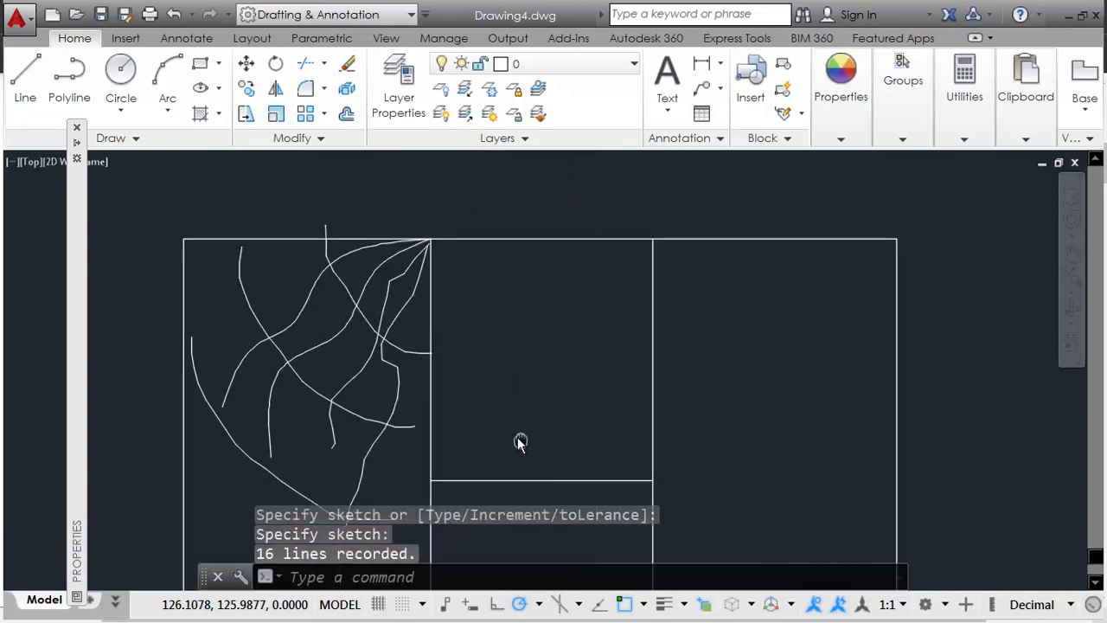
Compare the sketched grain with the reference wood pattern while adjusting the view.
{"action": "key", "text": "alt+Tab"}
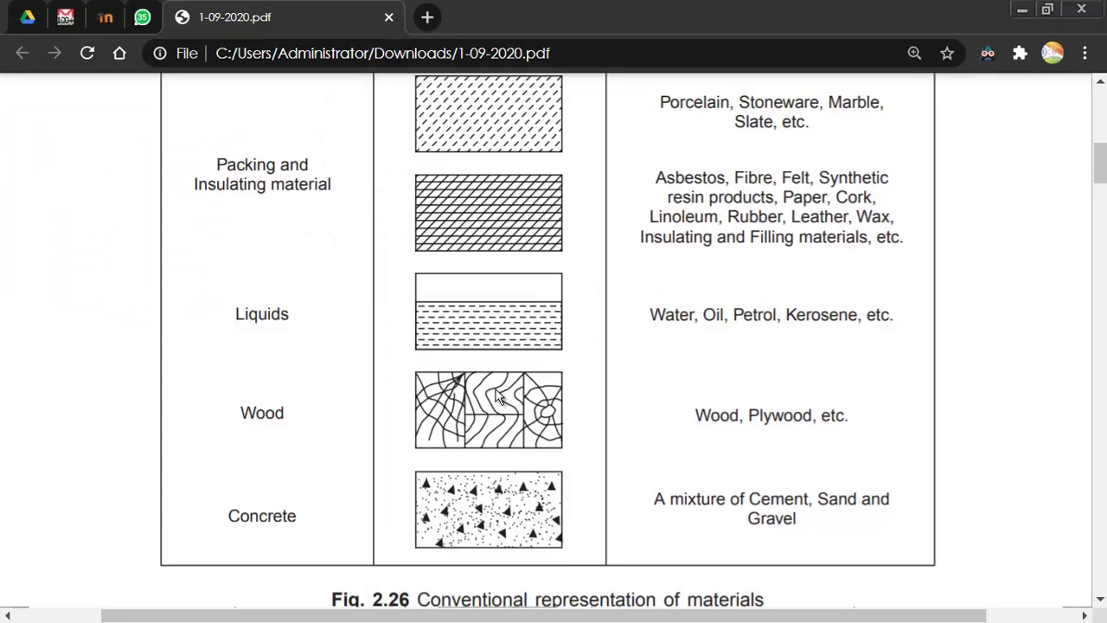
{"action": "key", "text": "alt+Tab"}
{"action": "key", "text": "alt+Tab"}
{"action": "key", "text": "alt+Tab"}
{"action": "scroll", "coordinate": [359, 316], "scroll_direction": "up", "scroll_amount": 4}
{"action": "scroll", "coordinate": [441, 329], "scroll_direction": "down", "scroll_amount": 2}
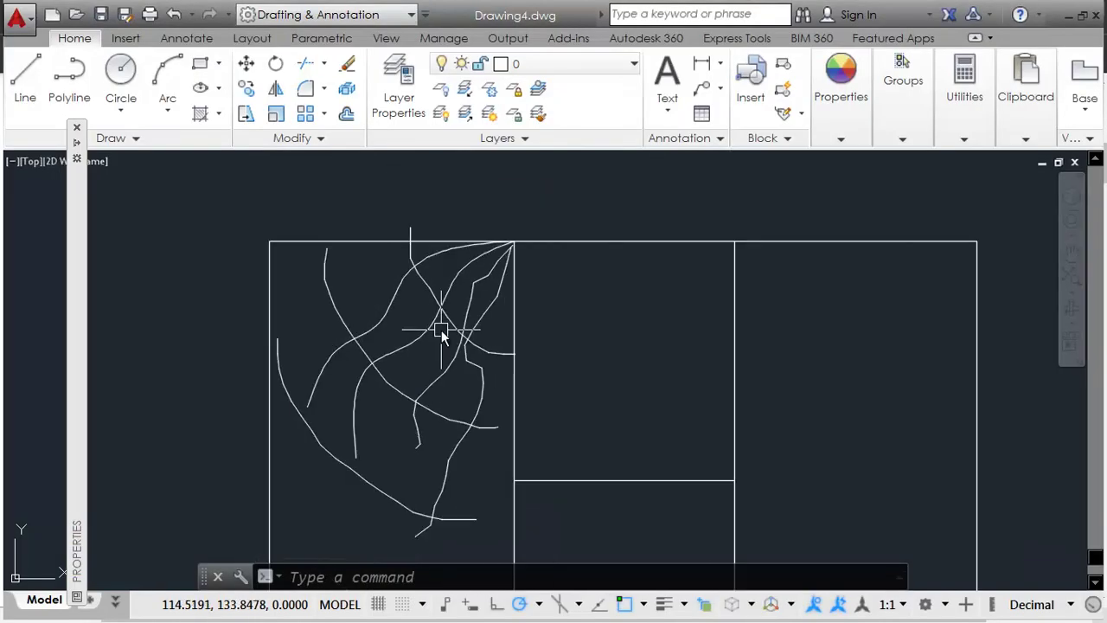
{"action": "middle_click_drag", "start_coordinate": [606, 401], "coordinate": [550, 334]}
{"action": "key", "text": "alt+Tab"}
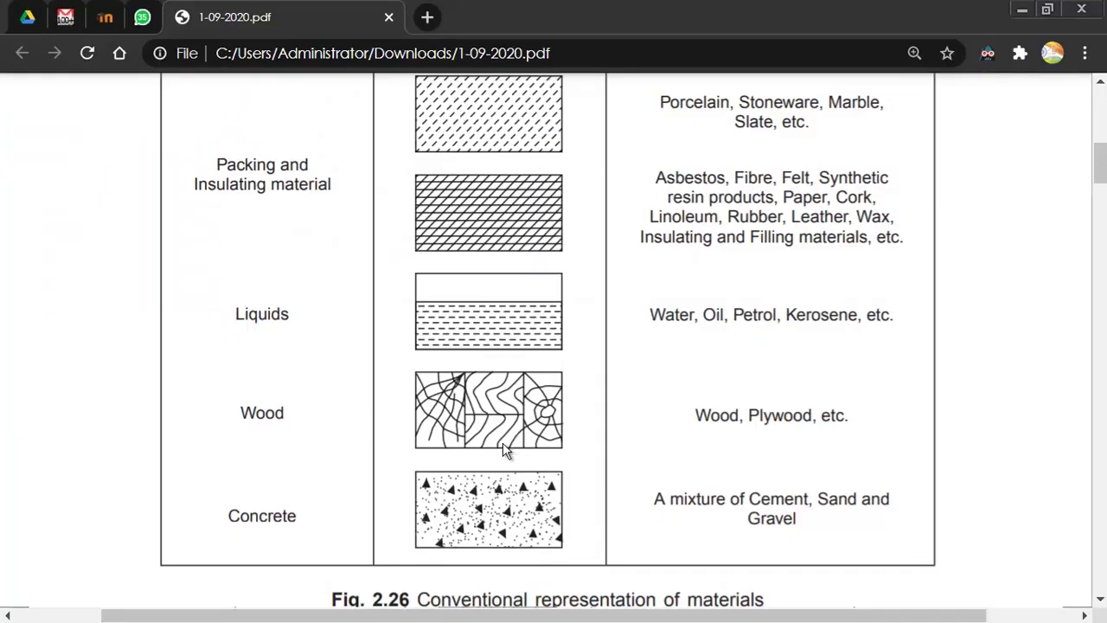
{"action": "key", "text": "alt+Tab"}
{"action": "scroll", "coordinate": [502, 442], "scroll_direction": "down", "scroll_amount": 2}
{"action": "middle_click_drag", "start_coordinate": [537, 465], "coordinate": [493, 253]}
{"action": "scroll", "coordinate": [514, 316], "scroll_direction": "down", "scroll_amount": 2}
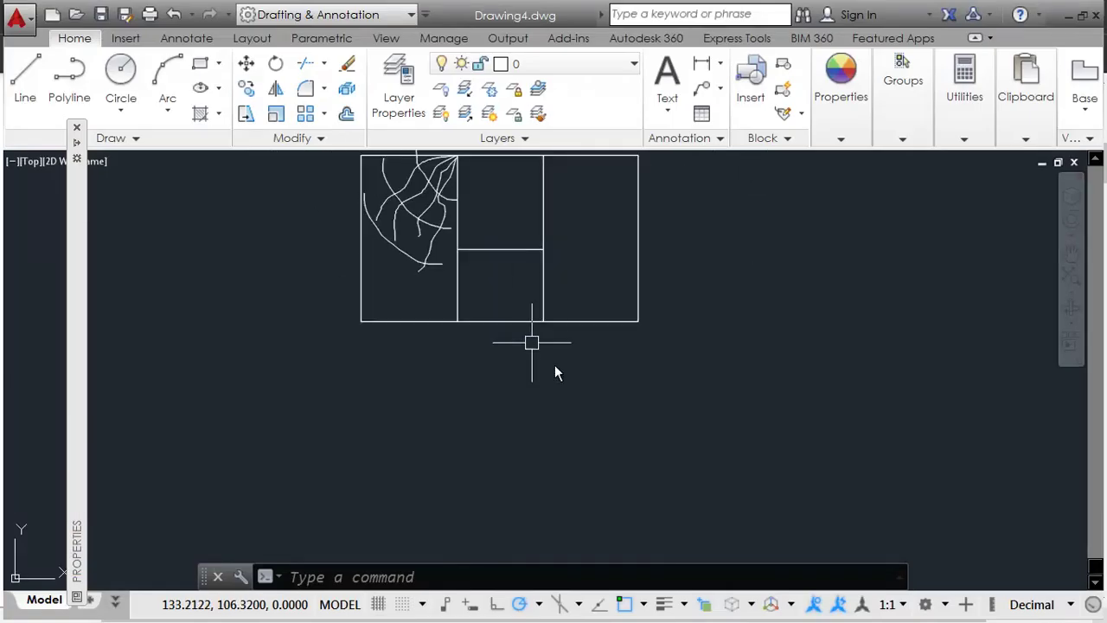
Copy the wood sample's outer rectangle directly below the original.
{"action": "middle_click_drag", "start_coordinate": [530, 348], "coordinate": [538, 409]}
{"action": "left_click", "coordinate": [615, 383]}
{"action": "scroll", "coordinate": [638, 425], "scroll_direction": "down", "scroll_amount": 2}
{"action": "middle_click_drag", "start_coordinate": [637, 425], "coordinate": [626, 472]}
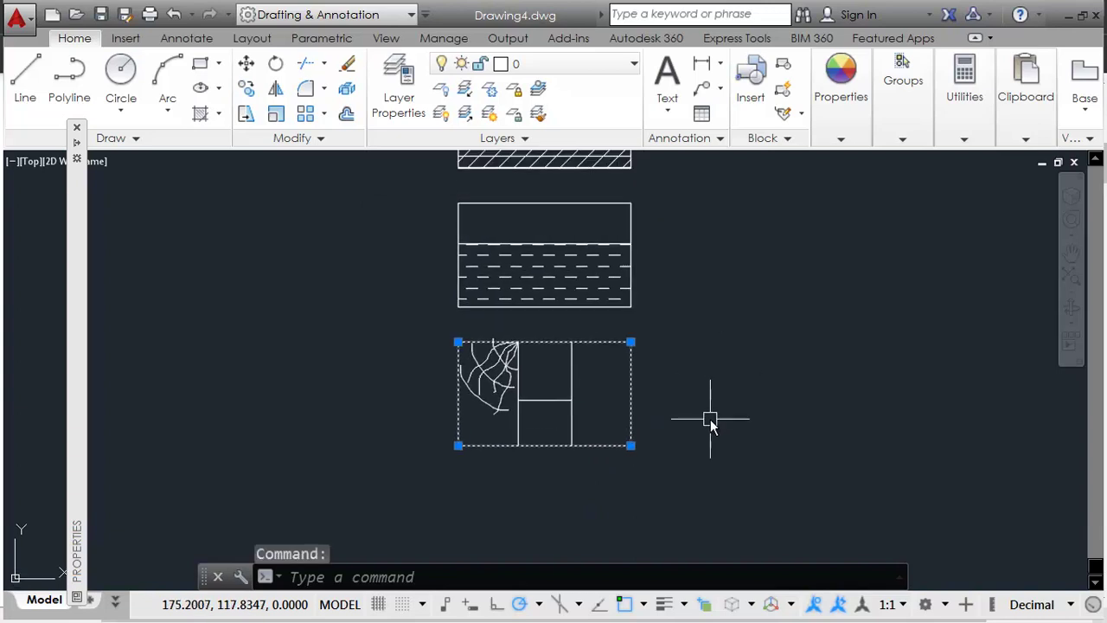
{"action": "type", "text": "co"}
{"action": "key", "text": "Return"}
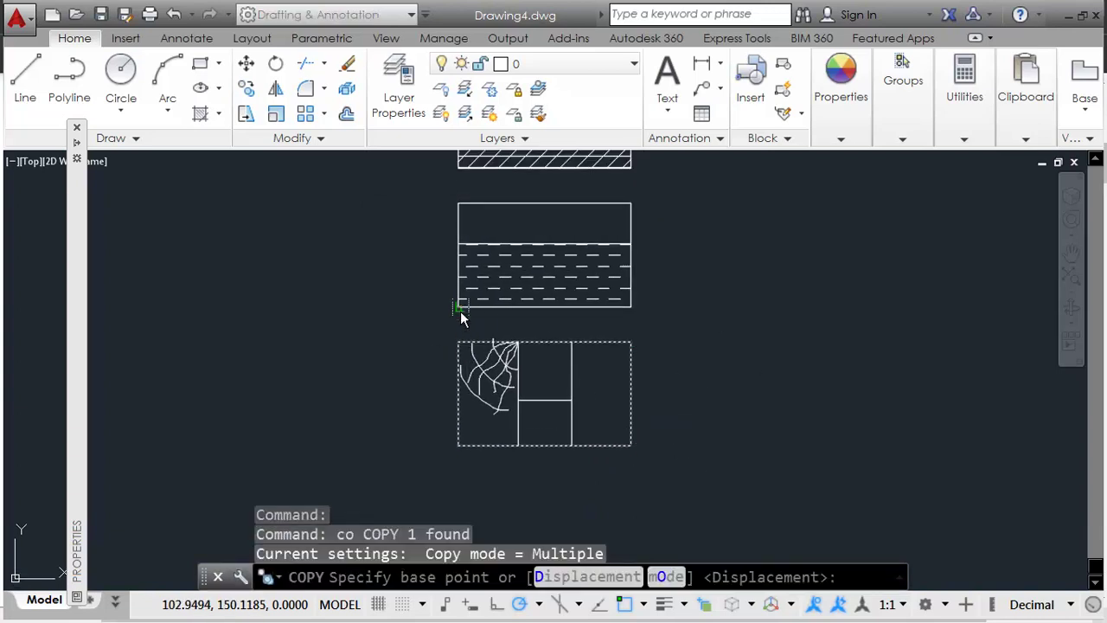
{"action": "left_click", "coordinate": [458, 313]}
{"action": "left_click", "coordinate": [459, 444]}
{"action": "key", "text": "Return"}
{"action": "middle_click_drag", "start_coordinate": [539, 496], "coordinate": [515, 344]}
{"action": "scroll", "coordinate": [515, 344], "scroll_direction": "up", "scroll_amount": 3}
Try hatching the new rectangle, then cancel after browsing the hatch pattern gallery.
{"action": "key", "text": "alt+Tab"}
{"action": "key", "text": "alt+Tab"}
{"action": "type", "text": "h"}
{"action": "key", "text": "Return"}
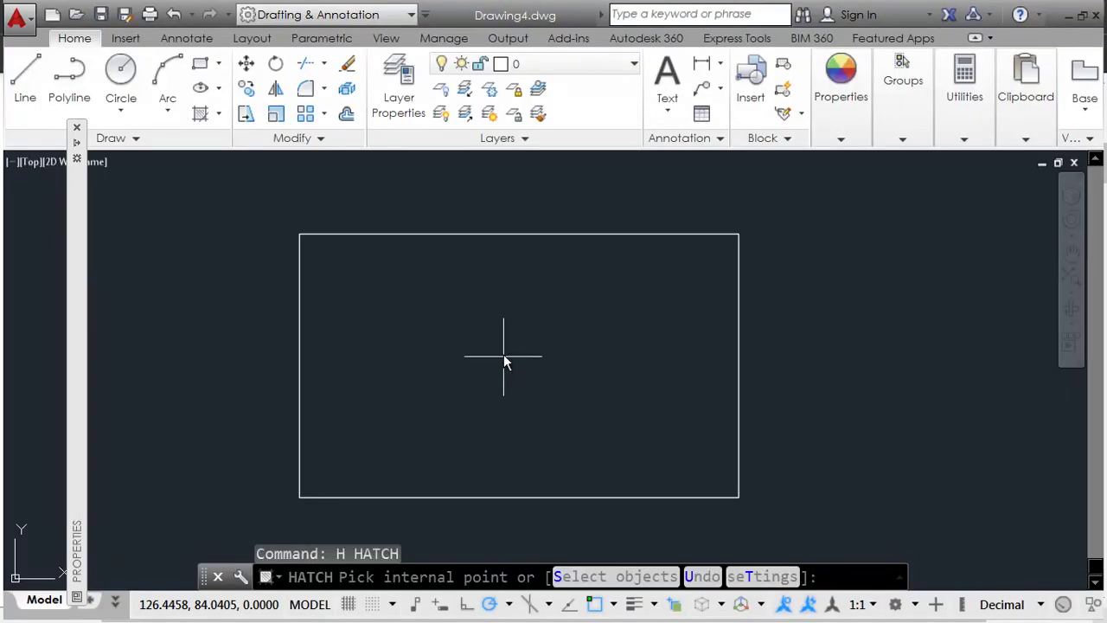
{"action": "left_click", "coordinate": [502, 355]}
{"action": "left_click", "coordinate": [123, 105]}
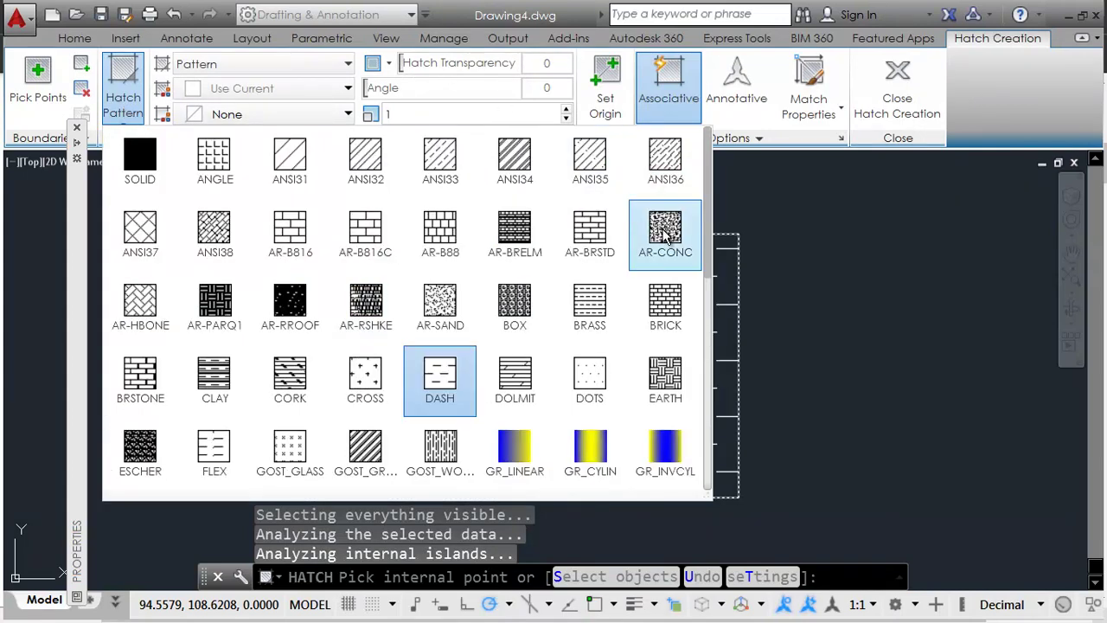
{"action": "key", "text": "Escape"}
{"action": "key", "text": "Escape"}
{"action": "key", "text": "Escape"}
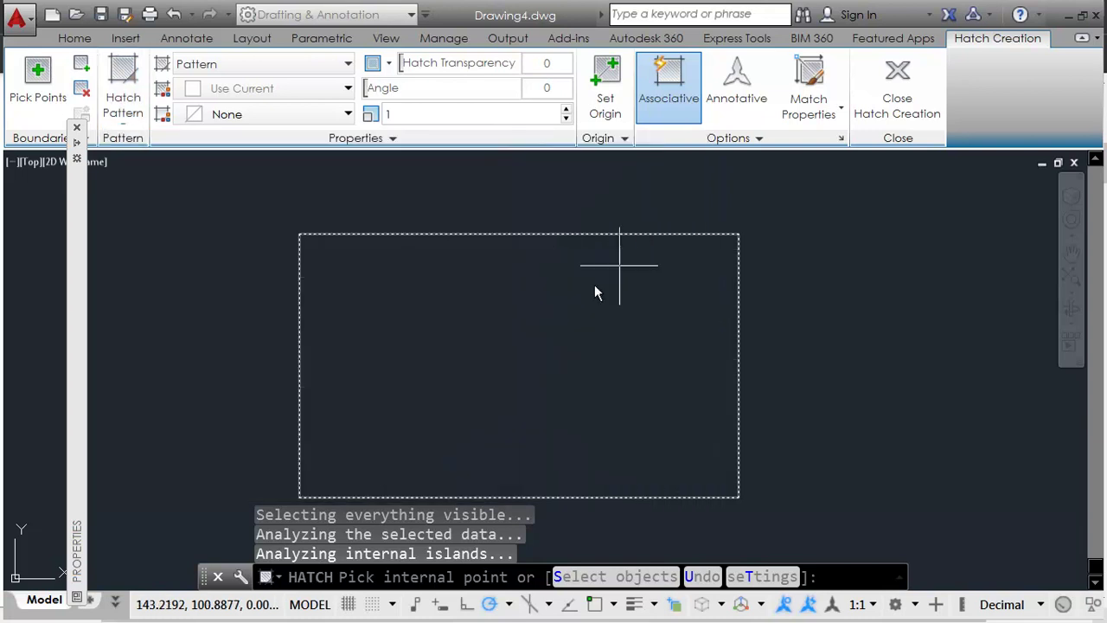
{"action": "middle_click_drag", "start_coordinate": [417, 374], "coordinate": [455, 381]}
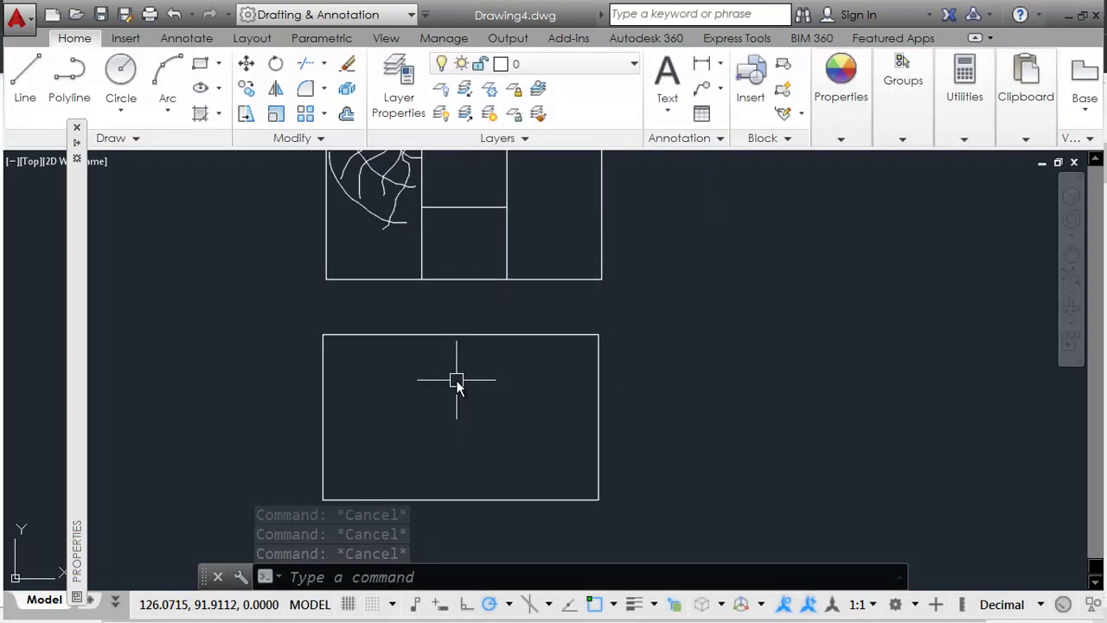
Hatch inside the empty copy with the AR-CONC concrete pattern at scale 0.1.
{"action": "type", "text": "h"}
{"action": "key", "text": "Return"}
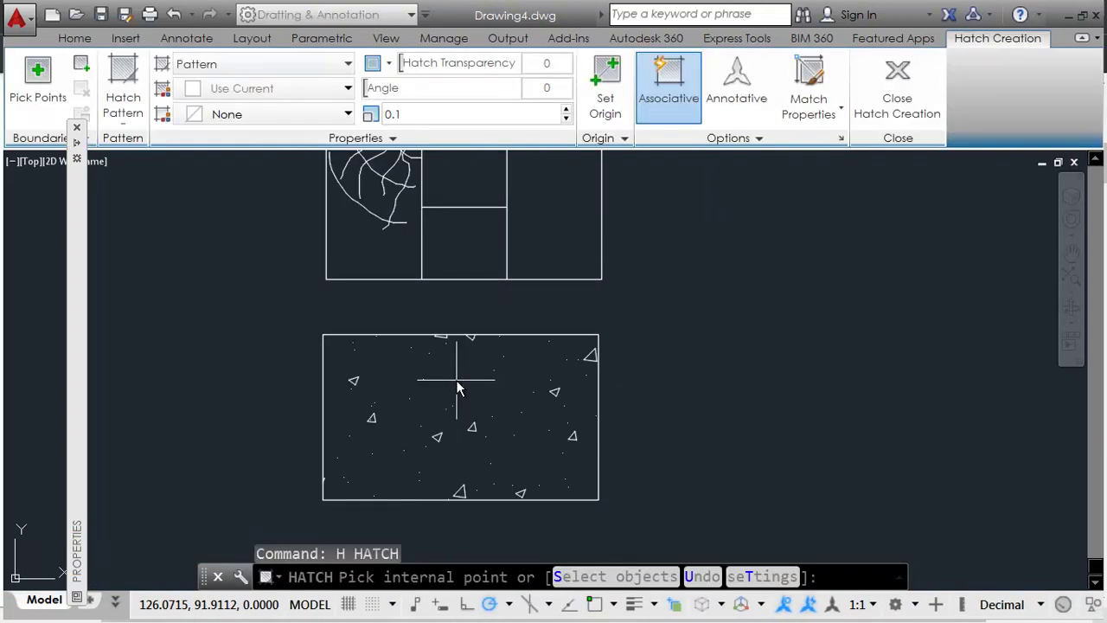
{"action": "left_click", "coordinate": [469, 395]}
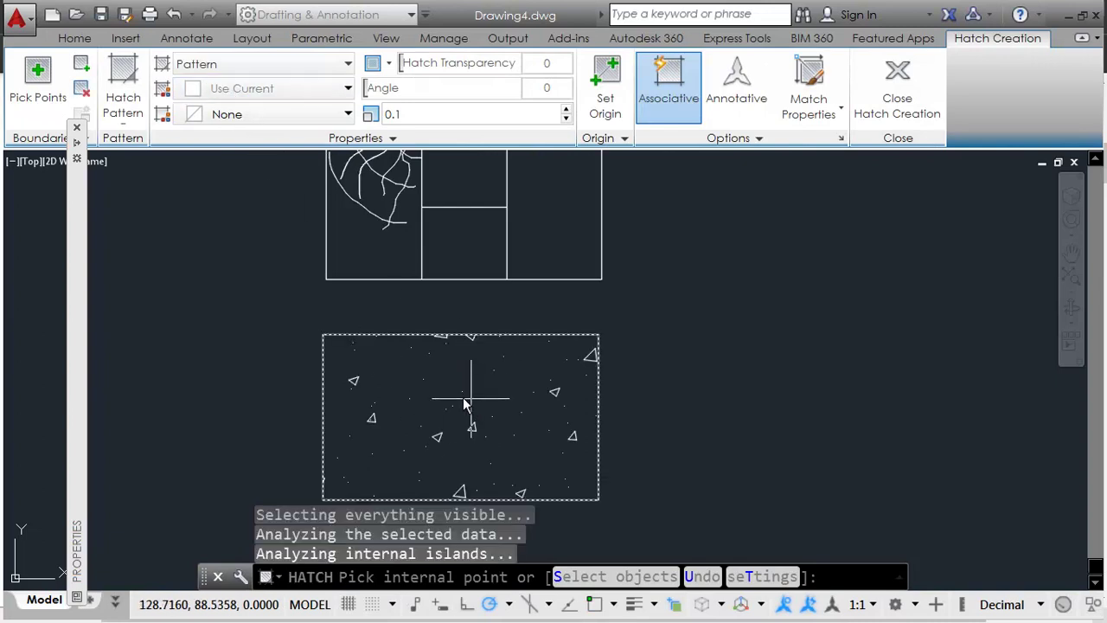
{"action": "left_click", "coordinate": [122, 100]}
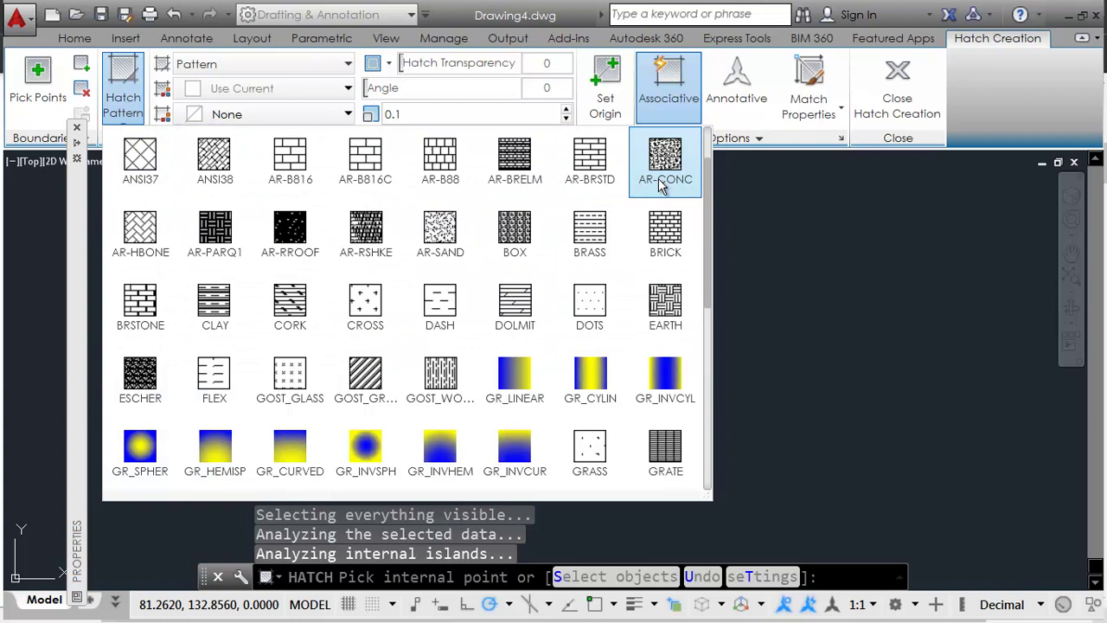
{"action": "left_click", "coordinate": [451, 115]}
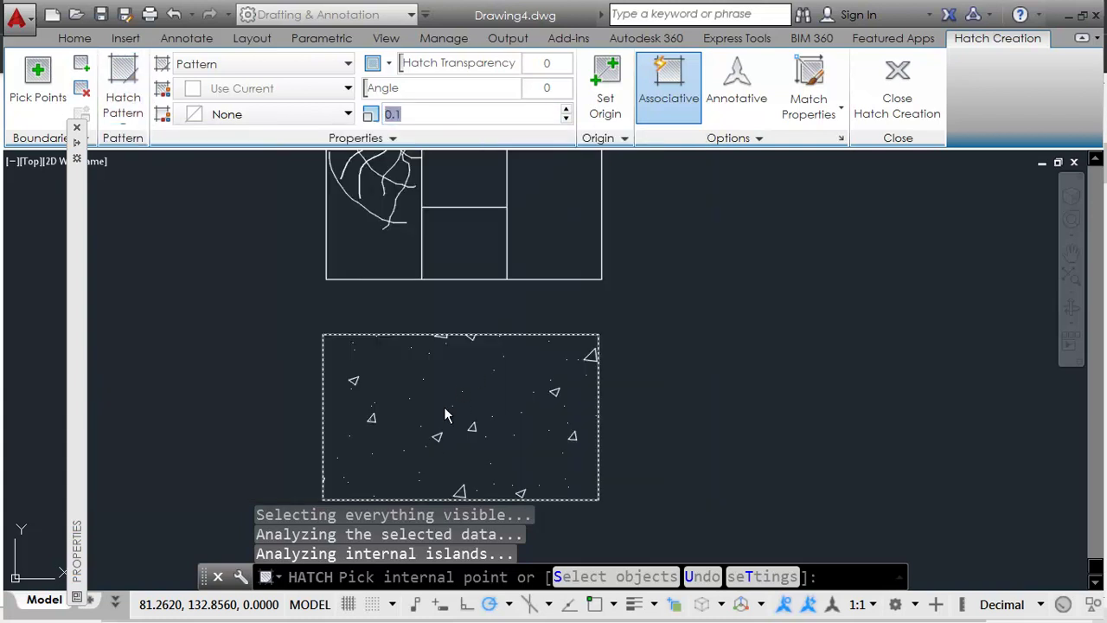
Close the Boundary Definition Error message and end the HATCH command.
{"action": "left_click", "coordinate": [678, 374]}
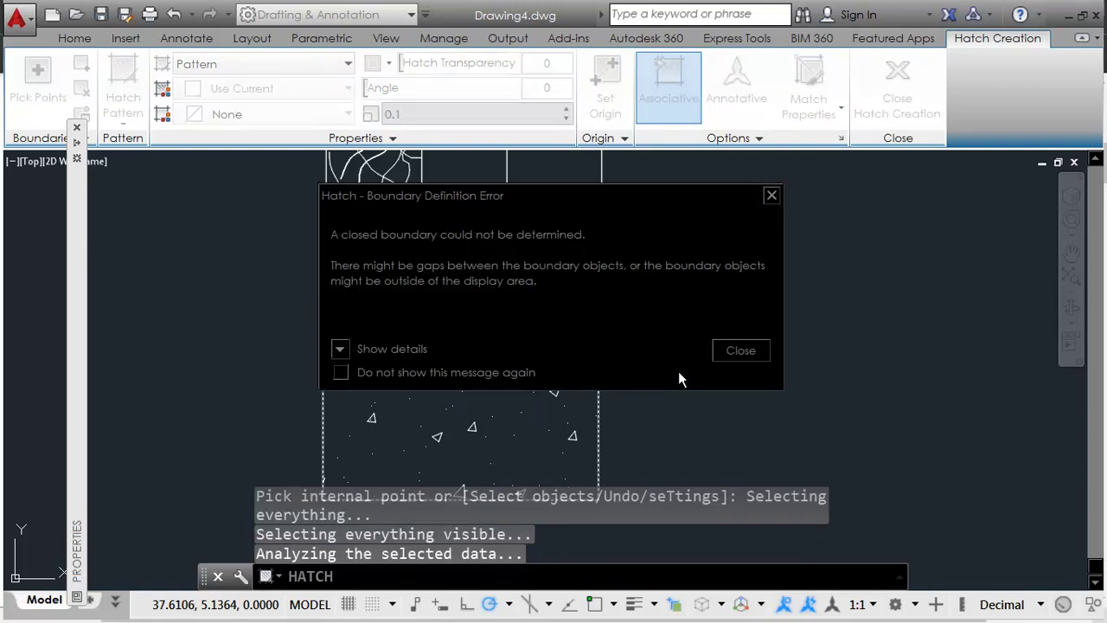
{"action": "left_click", "coordinate": [743, 350]}
{"action": "key", "text": "Escape"}
{"action": "key", "text": "Escape"}
{"action": "key", "text": "Escape"}
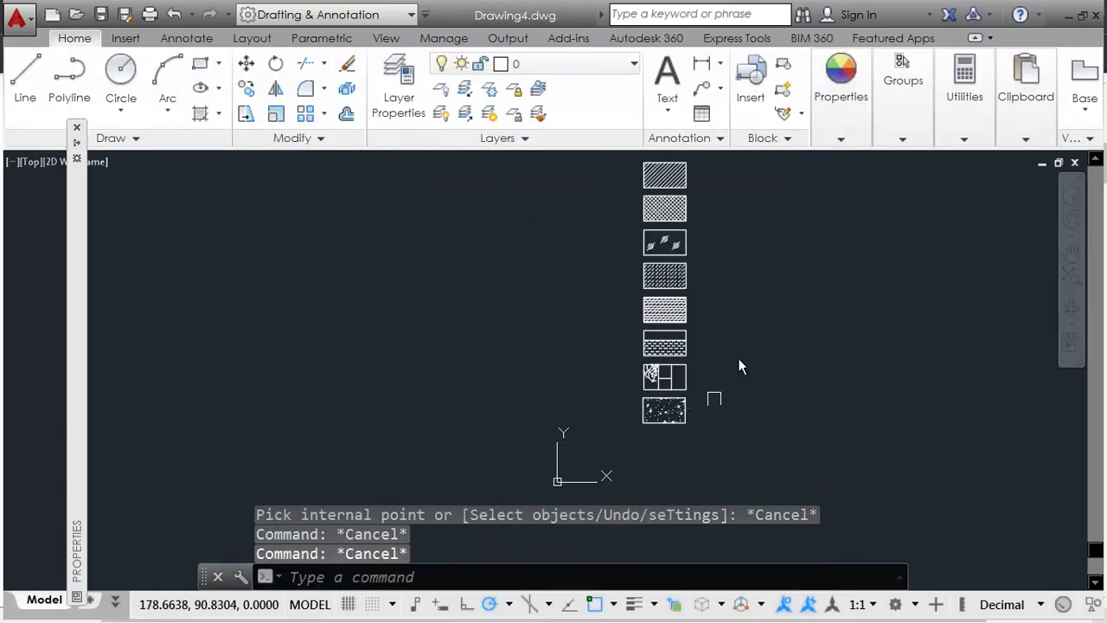
Zoom and pan to show the ANSI31 and ANSI37 samples at the top.
{"action": "scroll", "coordinate": [659, 243], "scroll_direction": "up", "scroll_amount": 3}
{"action": "mouse_move", "coordinate": [626, 318]}
{"action": "middle_mouse_down"}
{"action": "mouse_move", "coordinate": [640, 370]}
{"action": "mouse_move", "coordinate": [640, 513]}
{"action": "middle_mouse_up"}
{"action": "scroll", "coordinate": [511, 349], "scroll_direction": "up", "scroll_amount": 2}
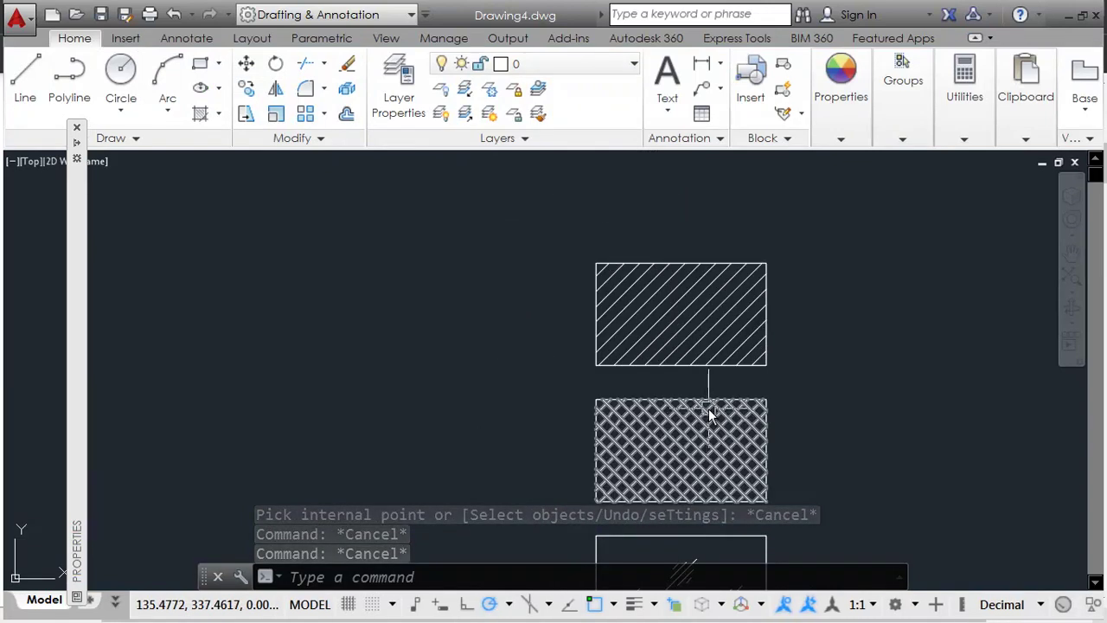
{"action": "middle_click_drag", "start_coordinate": [707, 415], "coordinate": [668, 391]}
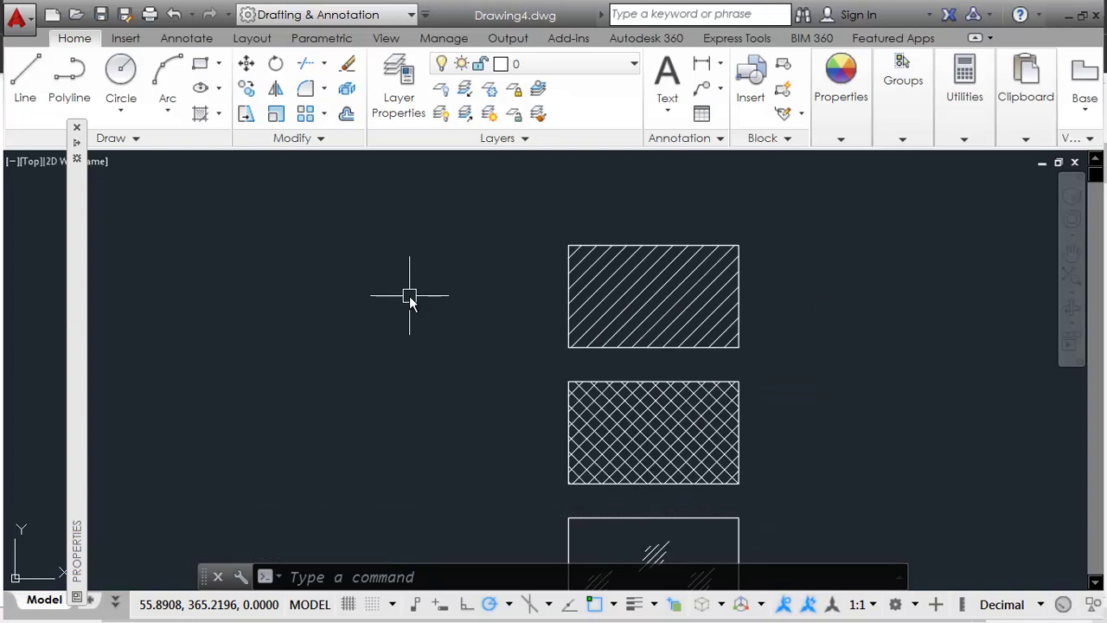
{"action": "mouse_move", "coordinate": [470, 333]}
{"action": "middle_mouse_down"}
{"action": "mouse_move", "coordinate": [461, 358]}
{"action": "mouse_move", "coordinate": [475, 368]}
{"action": "middle_mouse_up"}
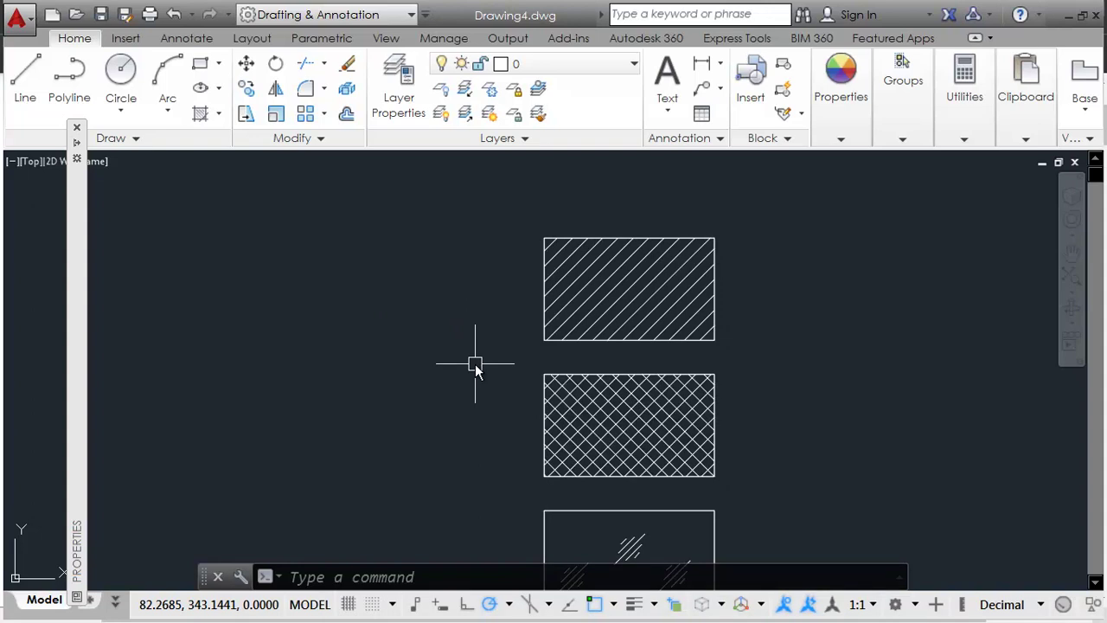
Create a multiline text label containing the pasted word 'Metals' left of the diagonal hatch.
{"action": "type", "text": "t"}
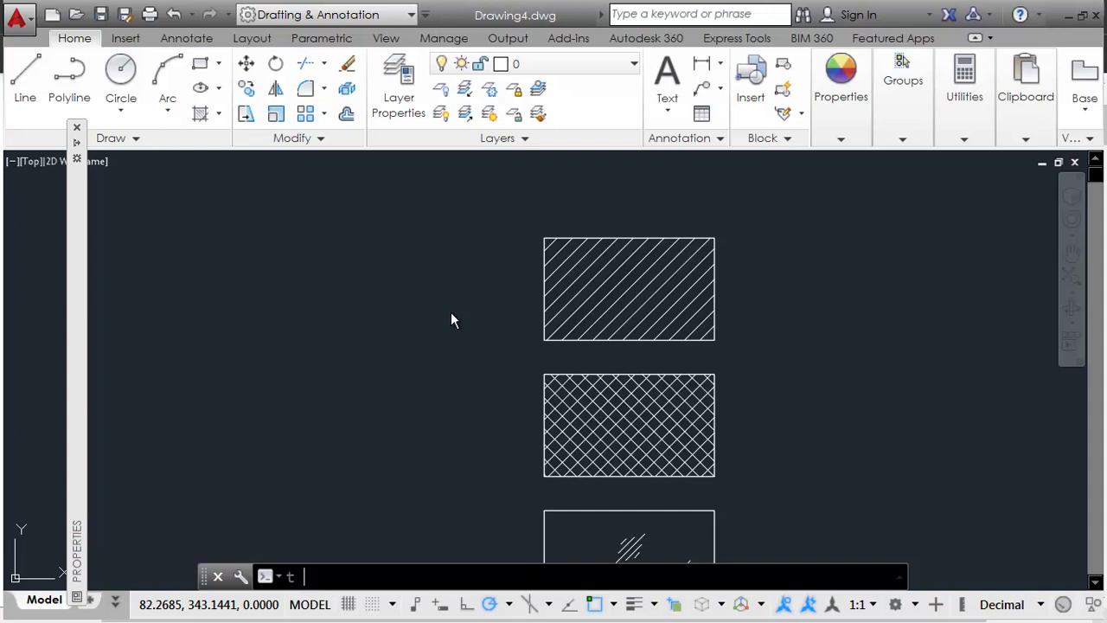
{"action": "key", "text": "Return"}
{"action": "scroll", "coordinate": [408, 299], "scroll_direction": "up", "scroll_amount": 2}
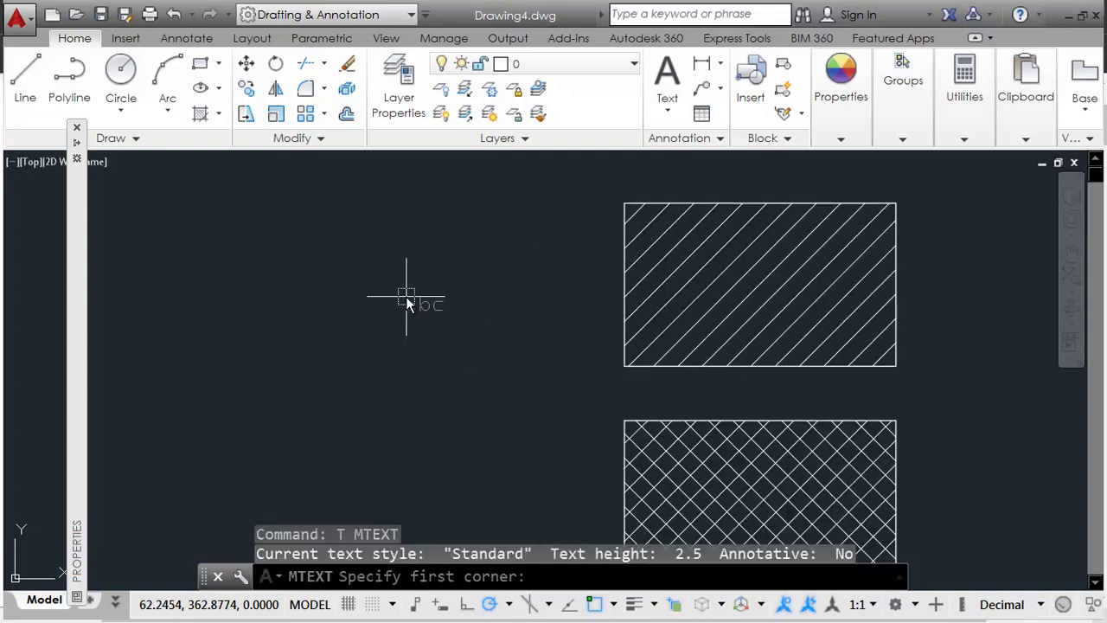
{"action": "left_click", "coordinate": [352, 254]}
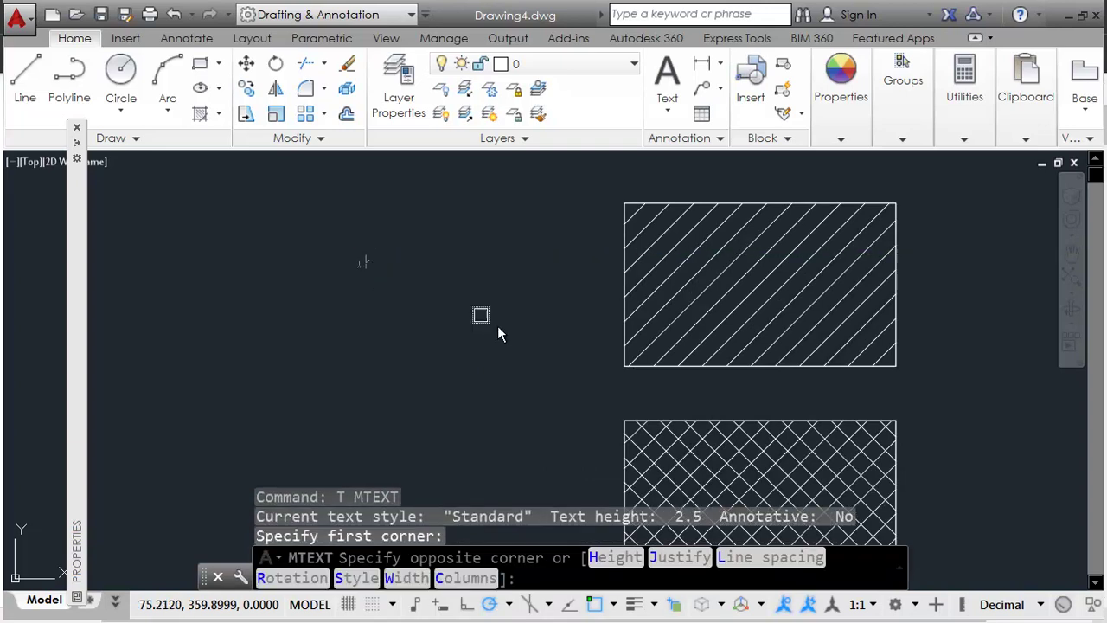
{"action": "left_click", "coordinate": [567, 372]}
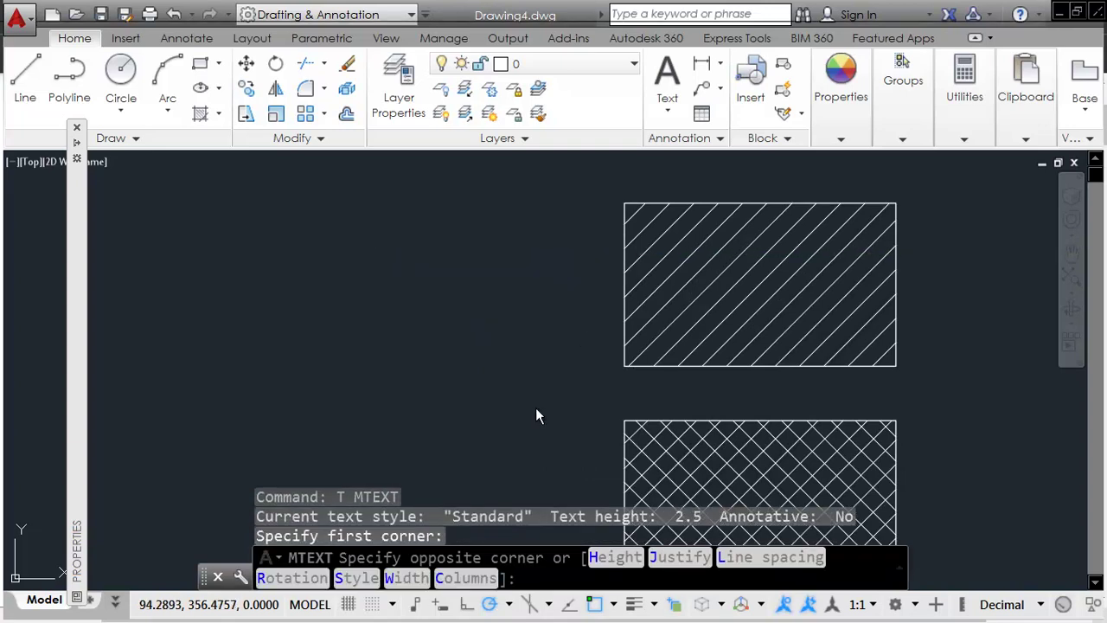
{"action": "key", "text": "alt+Tab"}
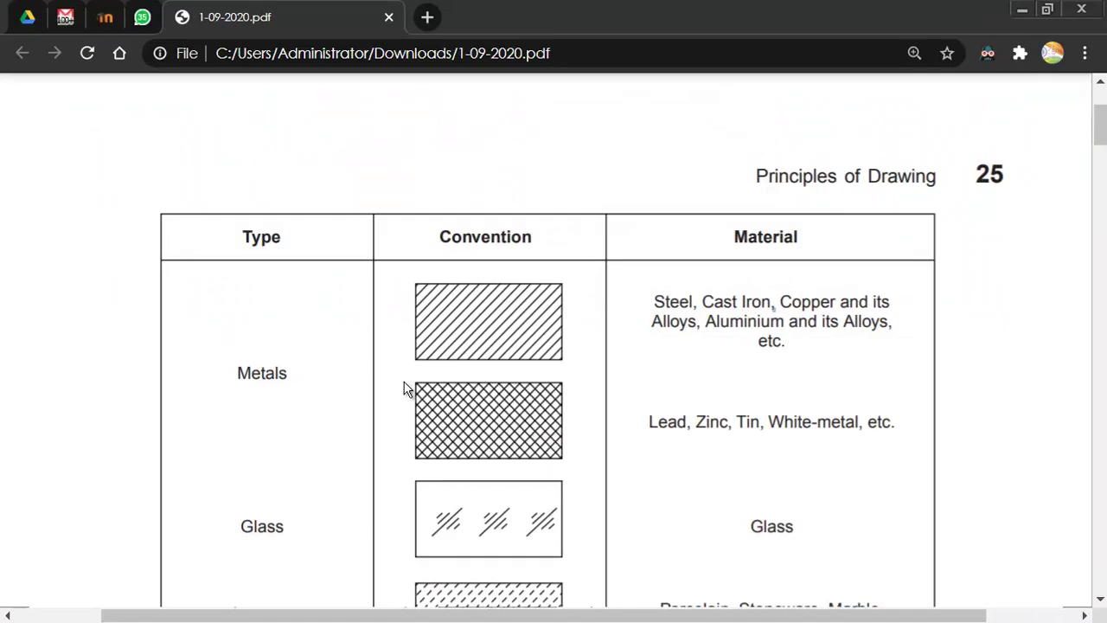
{"action": "key", "text": "alt+Tab"}
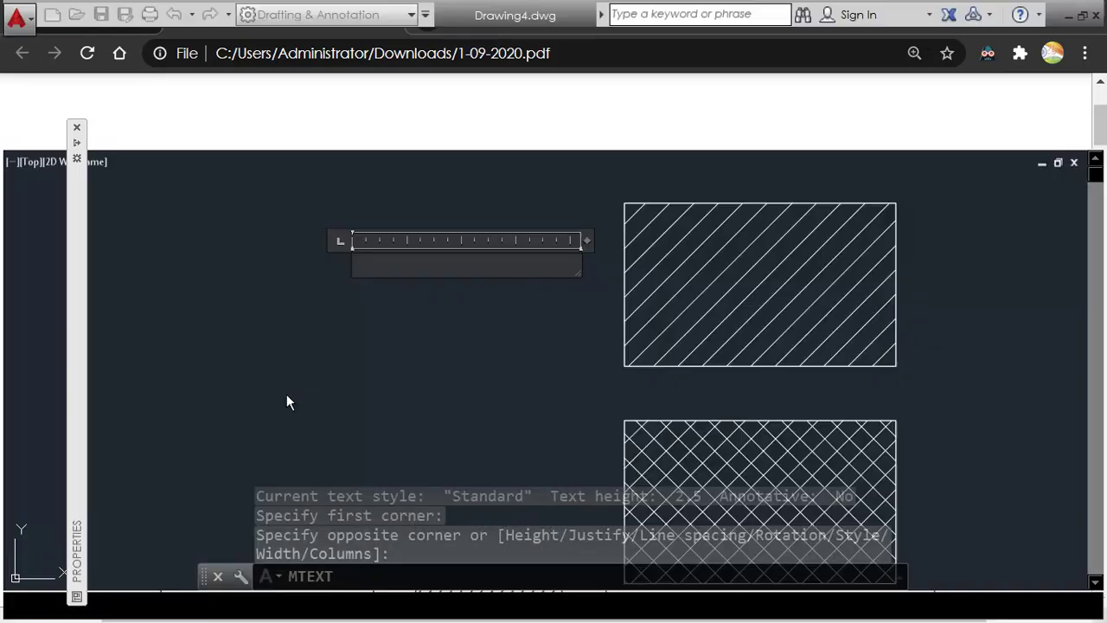
{"action": "type", "text": "Metals"}
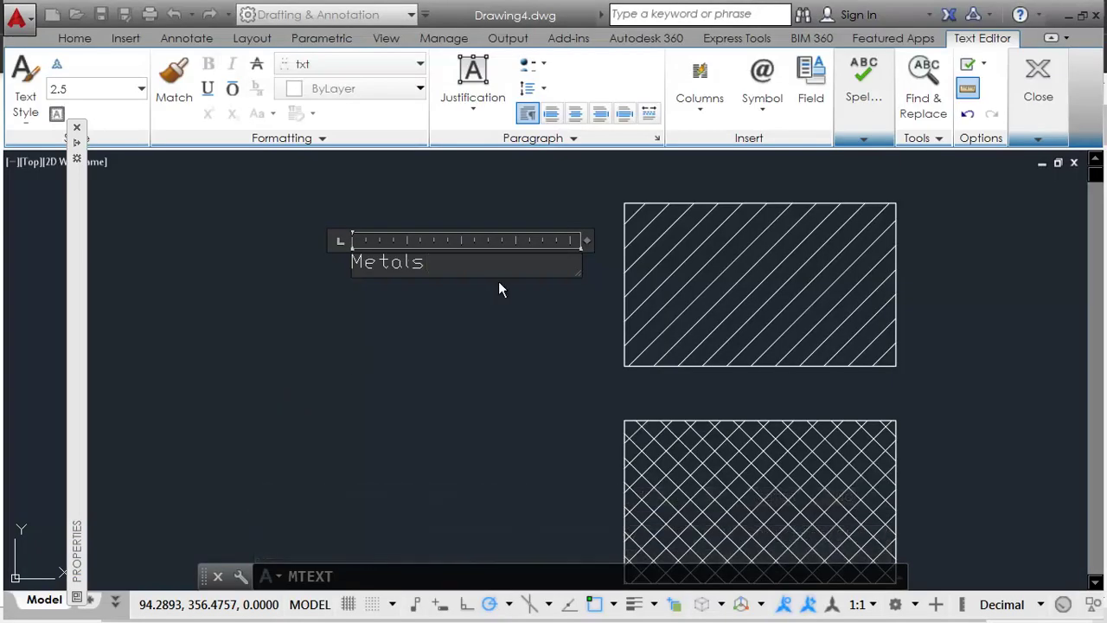
{"action": "left_click", "coordinate": [314, 452]}
Move the Metals label slightly downward.
{"action": "middle_click_drag", "start_coordinate": [402, 333], "coordinate": [372, 341]}
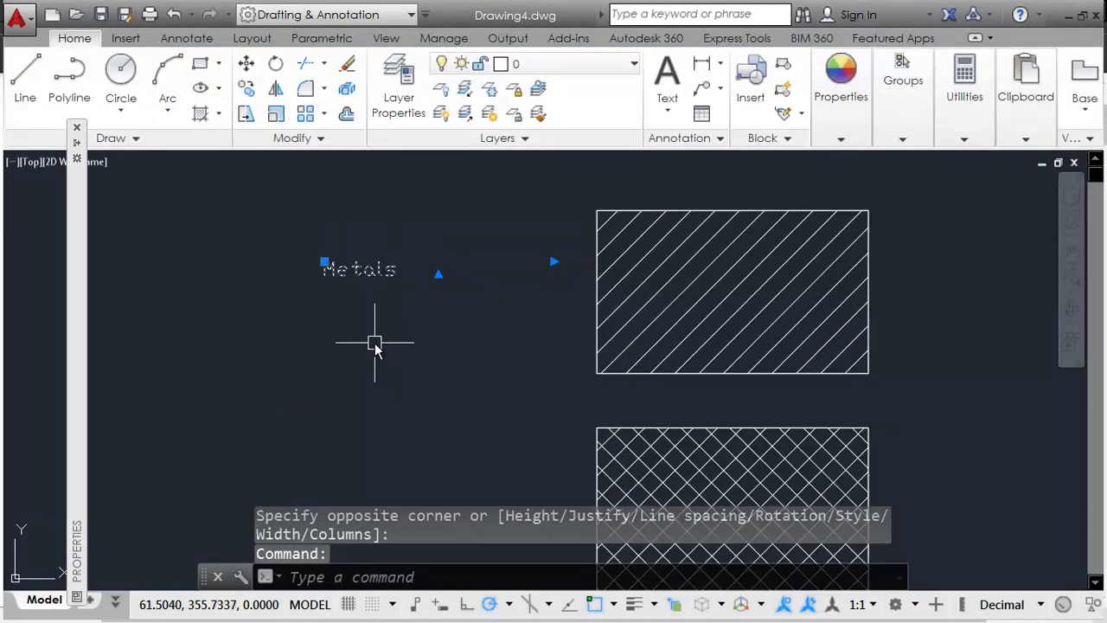
{"action": "middle_click_drag", "start_coordinate": [440, 309], "coordinate": [418, 323]}
{"action": "type", "text": "m"}
{"action": "key", "text": "Return"}
{"action": "left_click", "coordinate": [371, 336]}
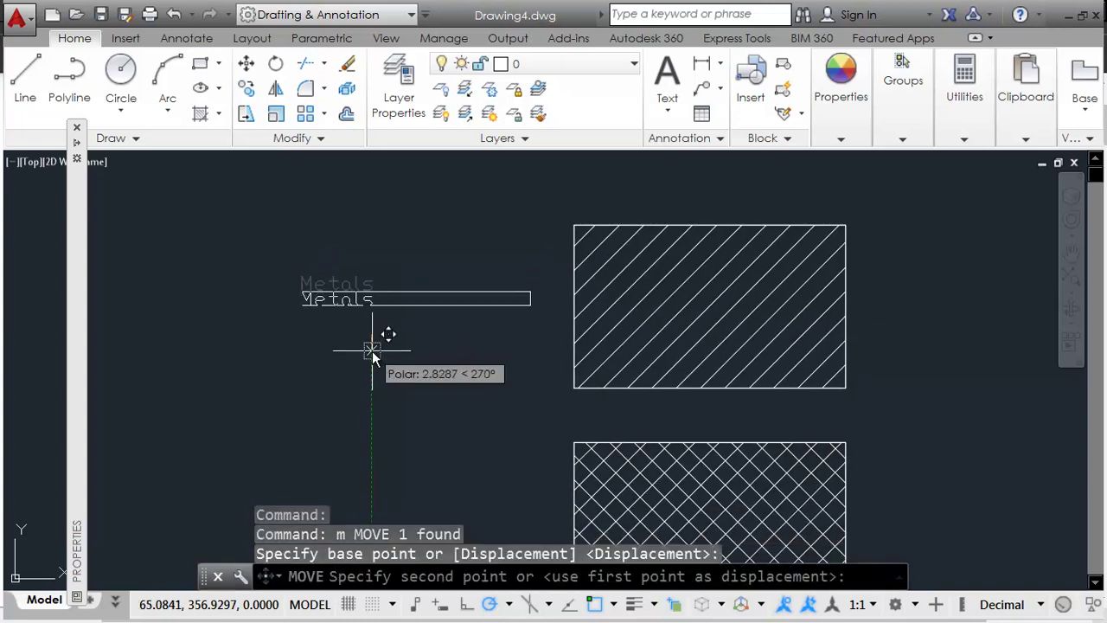
{"action": "left_click", "coordinate": [371, 353]}
Bring up the Text Style settings showing the Standard style with the ST command.
{"action": "scroll", "coordinate": [245, 306], "scroll_direction": "up", "scroll_amount": 2}
{"action": "scroll", "coordinate": [372, 305], "scroll_direction": "up", "scroll_amount": 2}
{"action": "scroll", "coordinate": [511, 301], "scroll_direction": "up", "scroll_amount": 6}
{"action": "scroll", "coordinate": [549, 346], "scroll_direction": "down", "scroll_amount": 2}
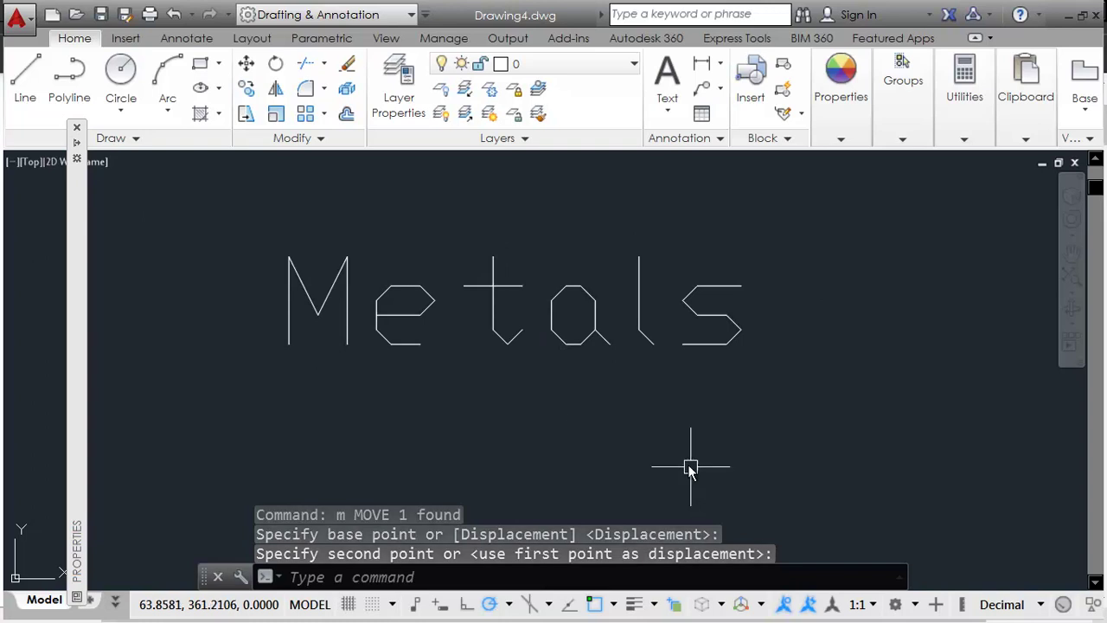
{"action": "scroll", "coordinate": [736, 453], "scroll_direction": "down", "scroll_amount": 4}
{"action": "mouse_move", "coordinate": [736, 453]}
{"action": "middle_mouse_down"}
{"action": "mouse_move", "coordinate": [628, 378]}
{"action": "mouse_move", "coordinate": [637, 378]}
{"action": "middle_mouse_up"}
{"action": "scroll", "coordinate": [628, 378], "scroll_direction": "down", "scroll_amount": 2}
{"action": "key", "text": "Escape"}
{"action": "key", "text": "Escape"}
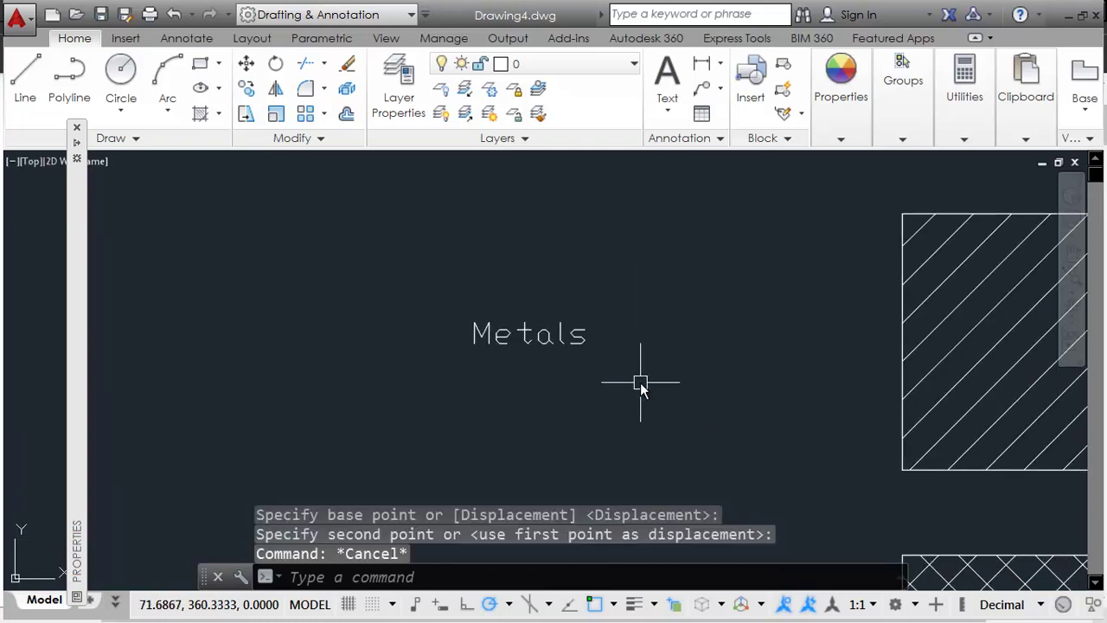
{"action": "type", "text": "st"}
{"action": "key", "text": "Return"}
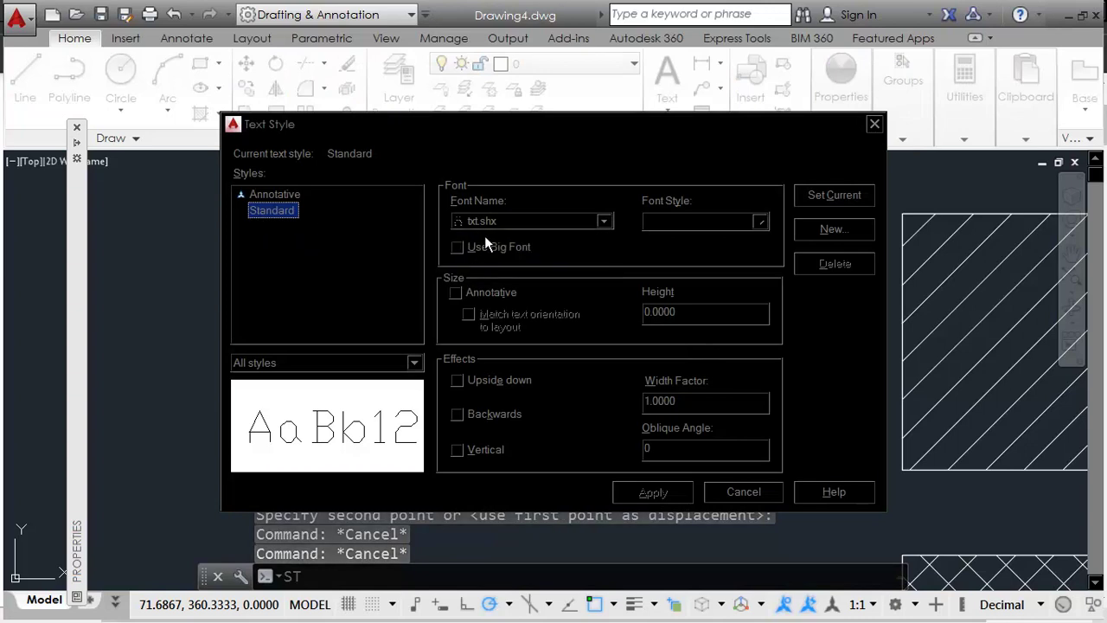
Set the Standard text style's font to simplex.shx and apply it.
{"action": "left_click", "coordinate": [511, 221]}
{"action": "key", "text": "s"}
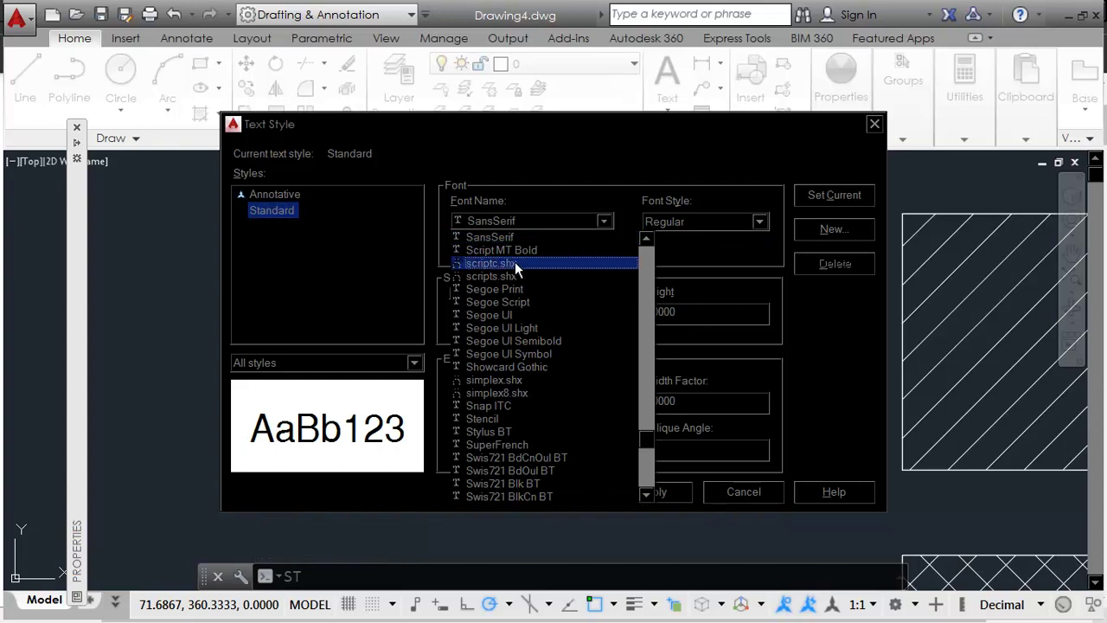
{"action": "left_click", "coordinate": [514, 262]}
{"action": "left_click", "coordinate": [524, 227]}
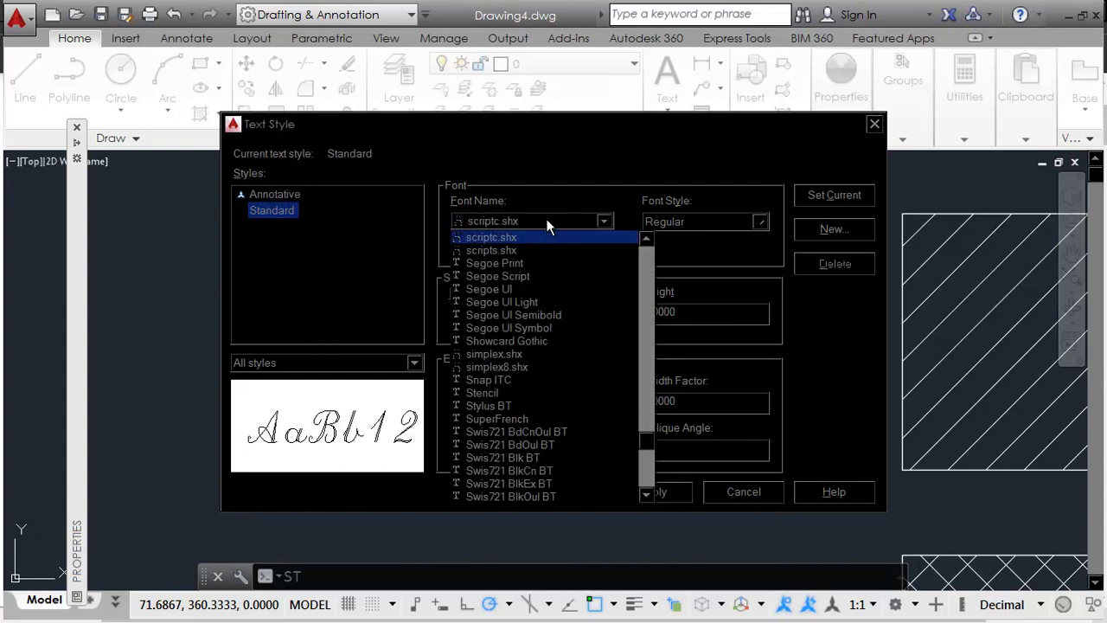
{"action": "left_click", "coordinate": [481, 355]}
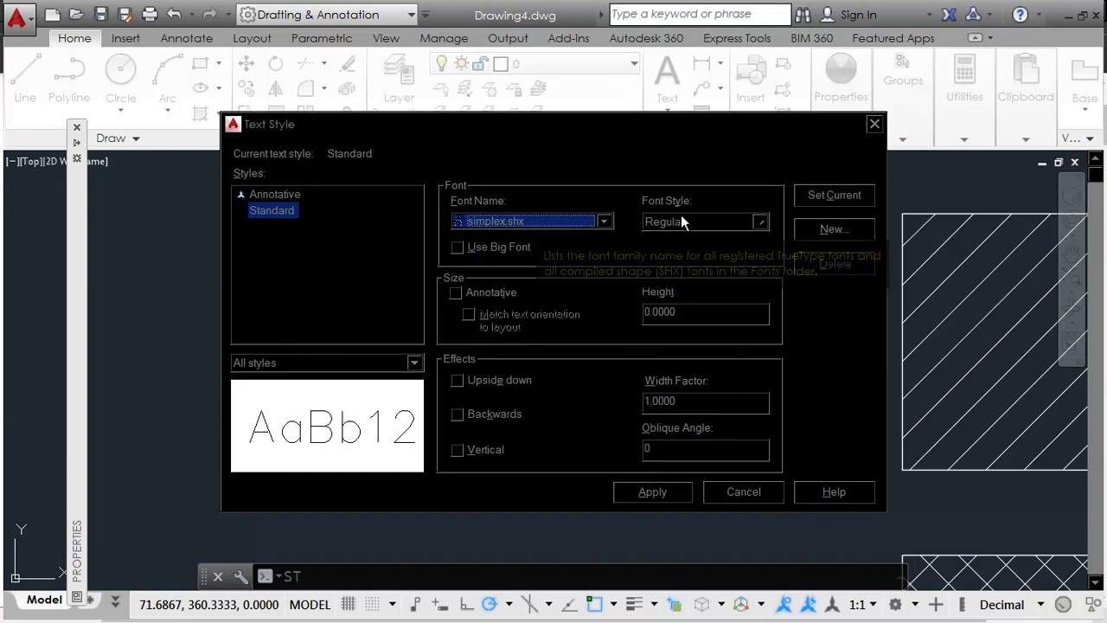
{"action": "left_click", "coordinate": [651, 492]}
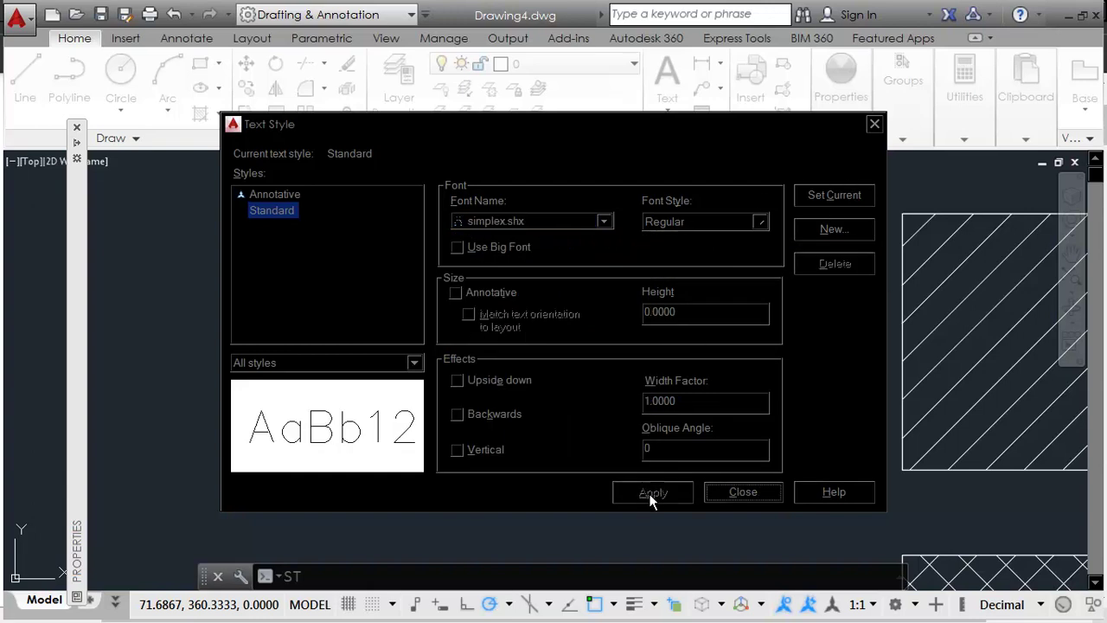
{"action": "left_click", "coordinate": [741, 492]}
{"action": "middle_click_drag", "start_coordinate": [579, 449], "coordinate": [400, 355]}
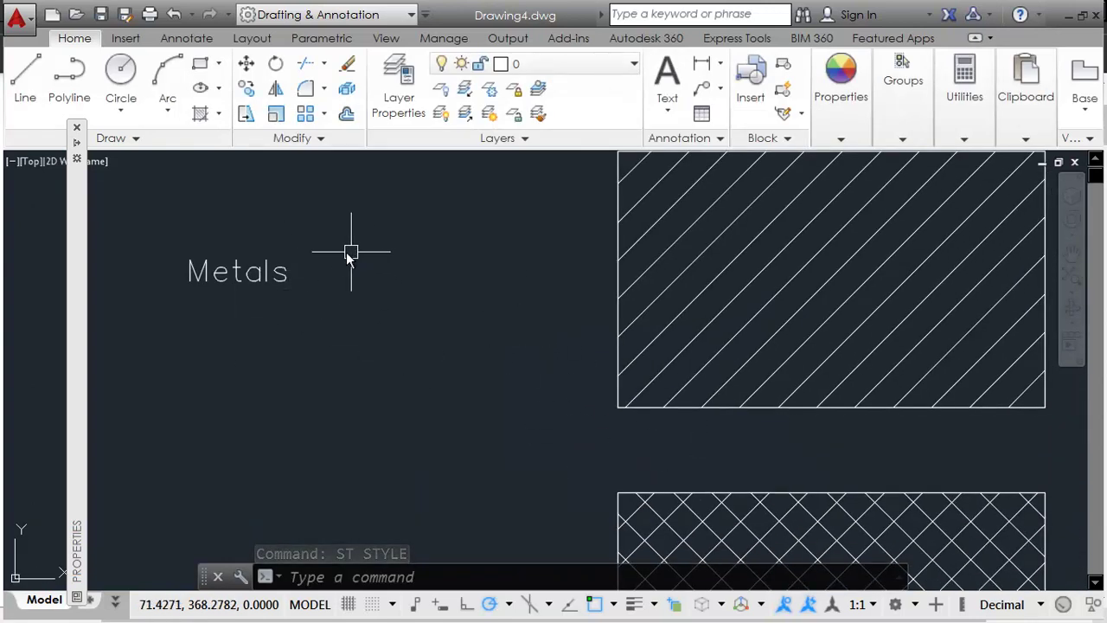
Move the Metals label down toward the column of hatch samples.
{"action": "left_click", "coordinate": [270, 275]}
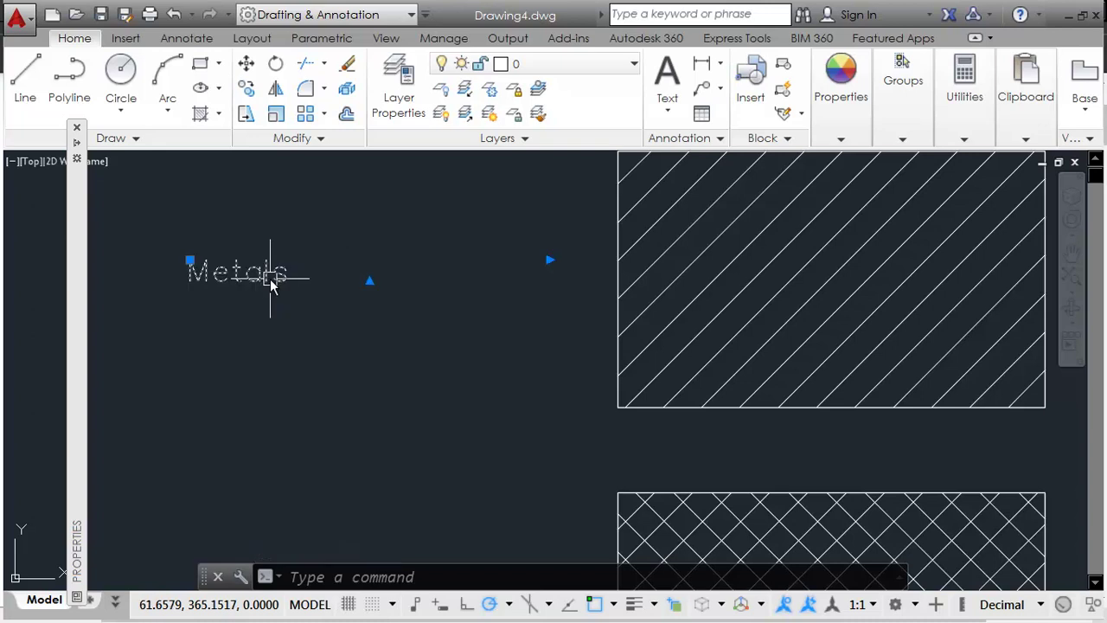
{"action": "left_click", "coordinate": [549, 259]}
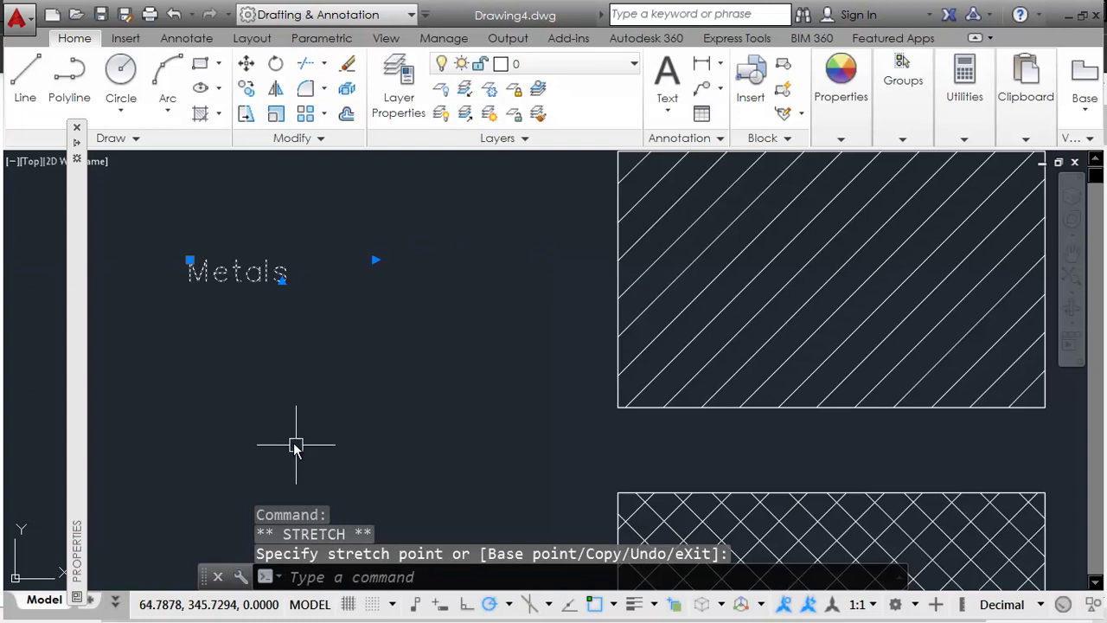
{"action": "type", "text": "m"}
{"action": "key", "text": "Return"}
{"action": "left_click", "coordinate": [277, 395]}
{"action": "left_click", "coordinate": [423, 386]}
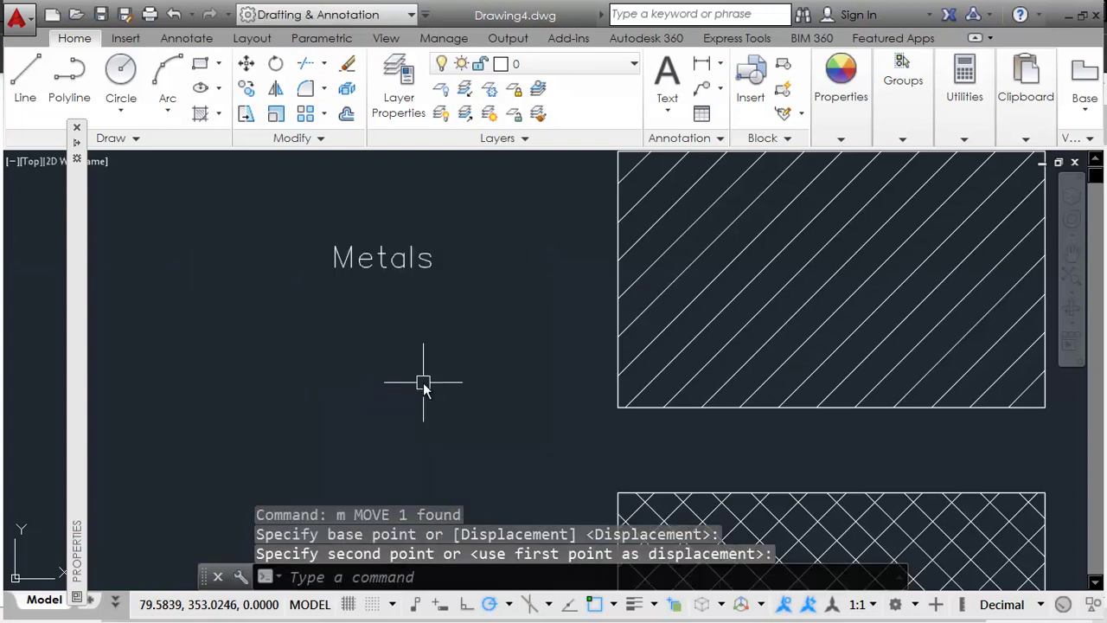
{"action": "scroll", "coordinate": [423, 382], "scroll_direction": "down", "scroll_amount": 3}
{"action": "middle_click_drag", "start_coordinate": [423, 382], "coordinate": [376, 253]}
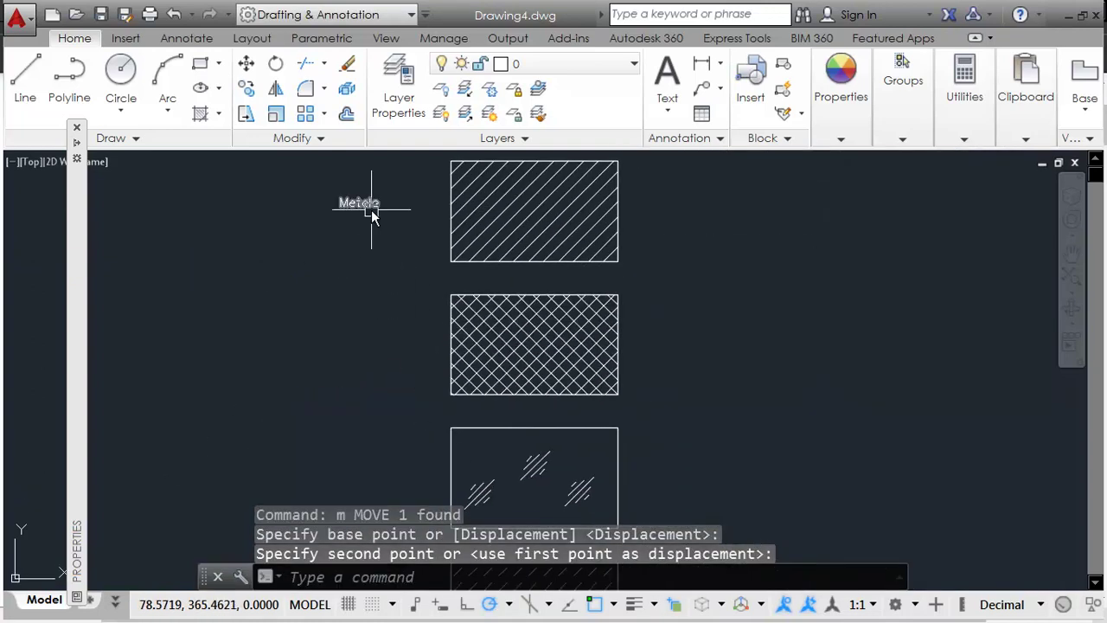
Nudge Metals between the diagonal and crosshatch samples and open it for editing.
{"action": "key", "text": "alt+Tab"}
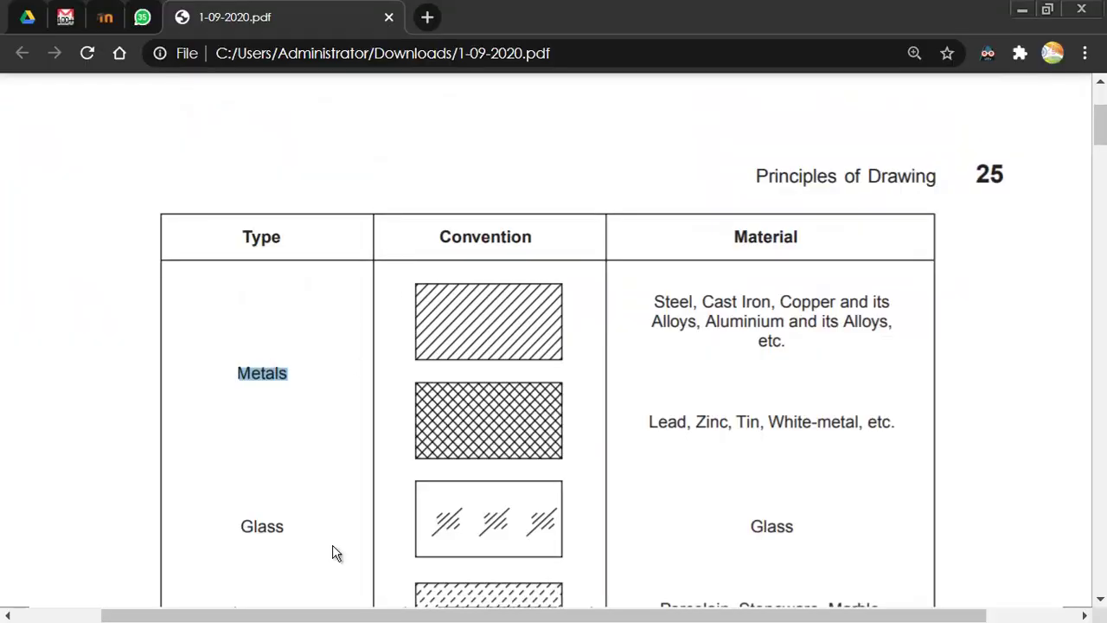
{"action": "key", "text": "alt+Tab"}
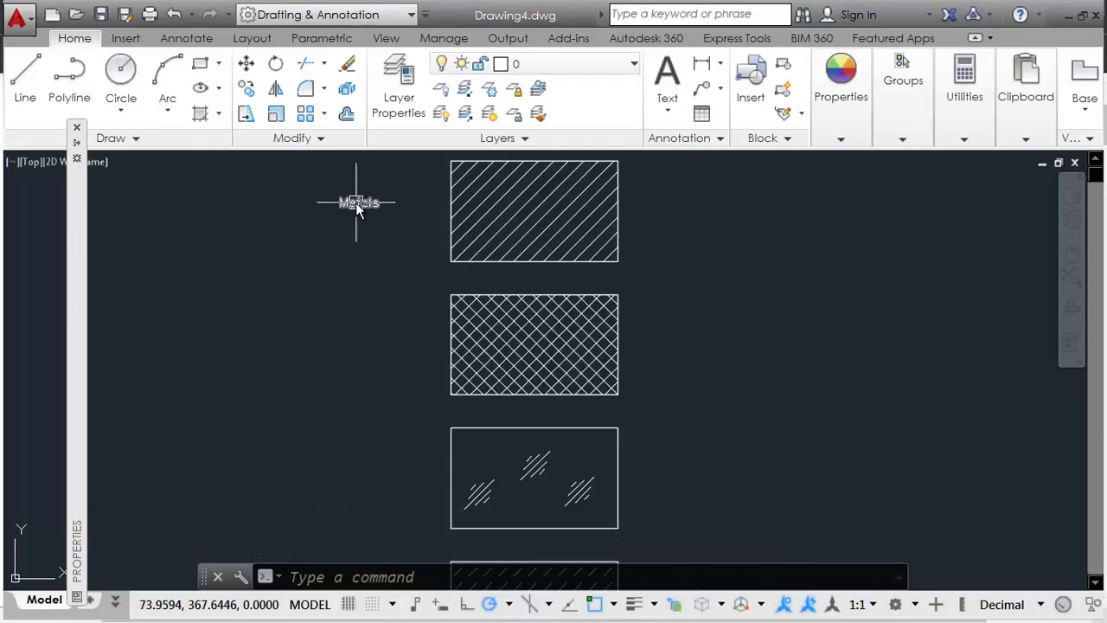
{"action": "left_click", "coordinate": [358, 203]}
{"action": "type", "text": "m"}
{"action": "key", "text": "Return"}
{"action": "left_click", "coordinate": [353, 274]}
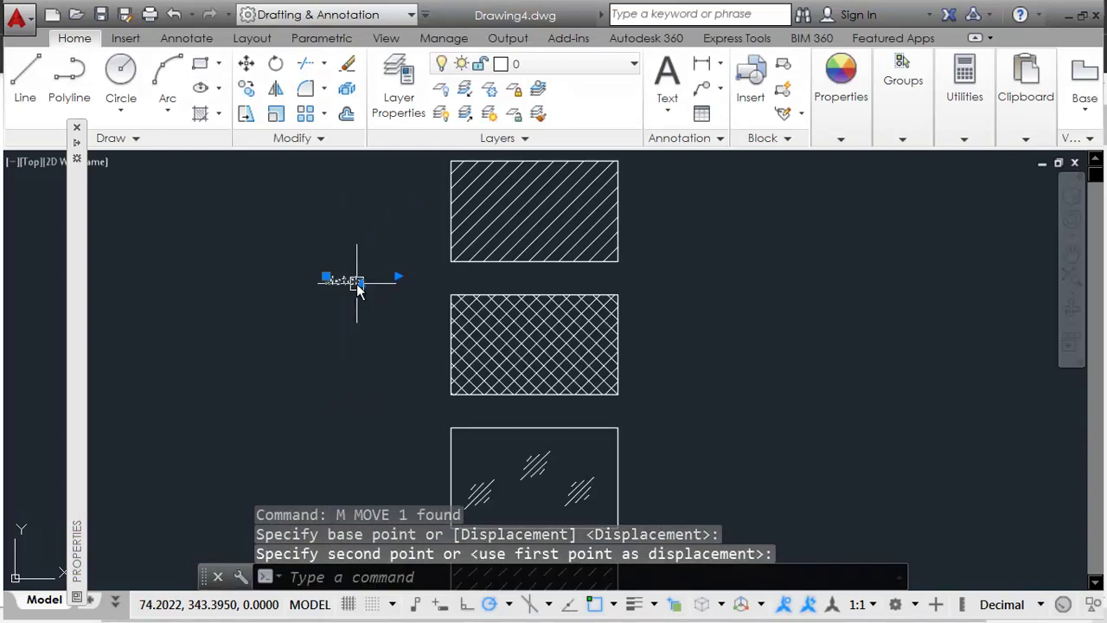
{"action": "left_click", "coordinate": [358, 276]}
{"action": "double_click", "coordinate": [345, 279]}
Change the Metals label's text height to 5.
{"action": "double_click", "coordinate": [345, 281]}
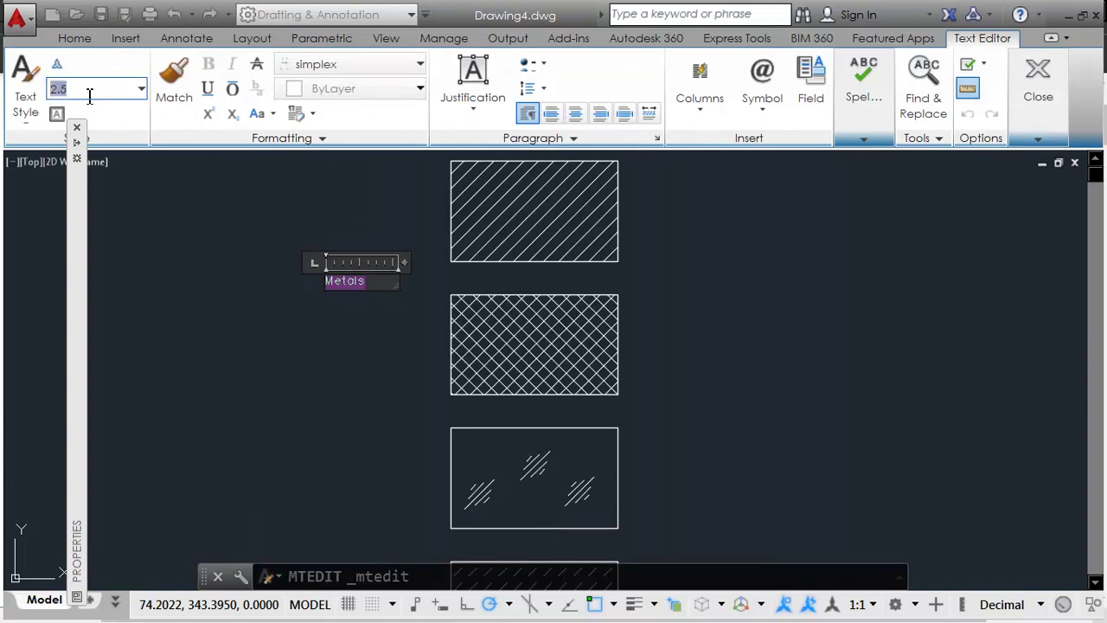
{"action": "key", "text": "Return"}
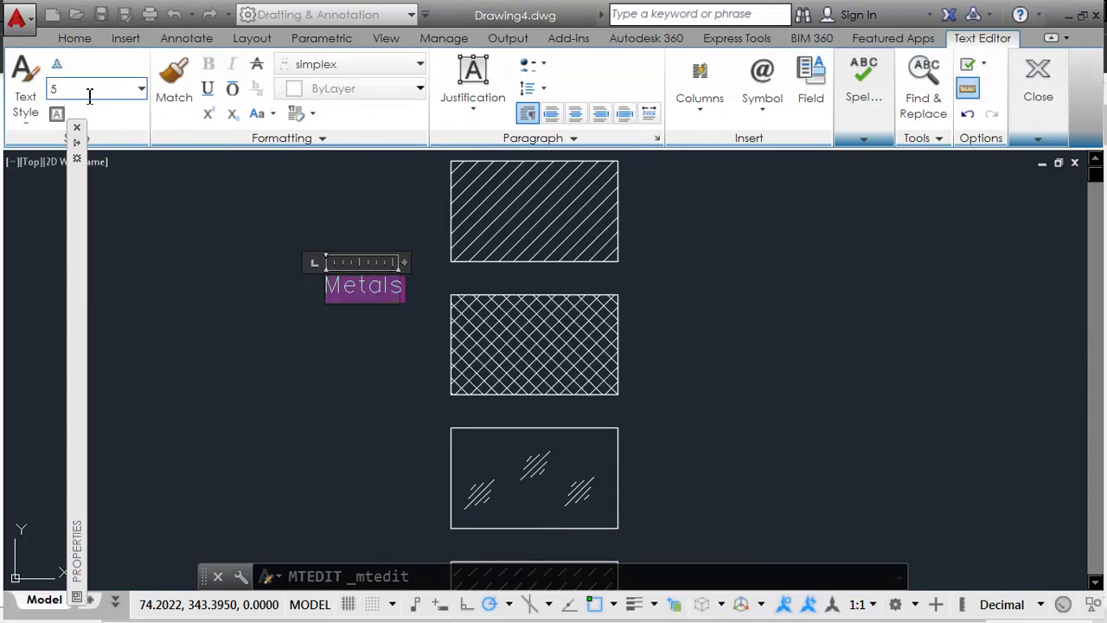
{"action": "left_click", "coordinate": [358, 386]}
{"action": "key", "text": "Escape"}
{"action": "key", "text": "Escape"}
Move Metals left of the gap between the diagonal and crosshatch samples.
{"action": "left_click", "coordinate": [375, 252]}
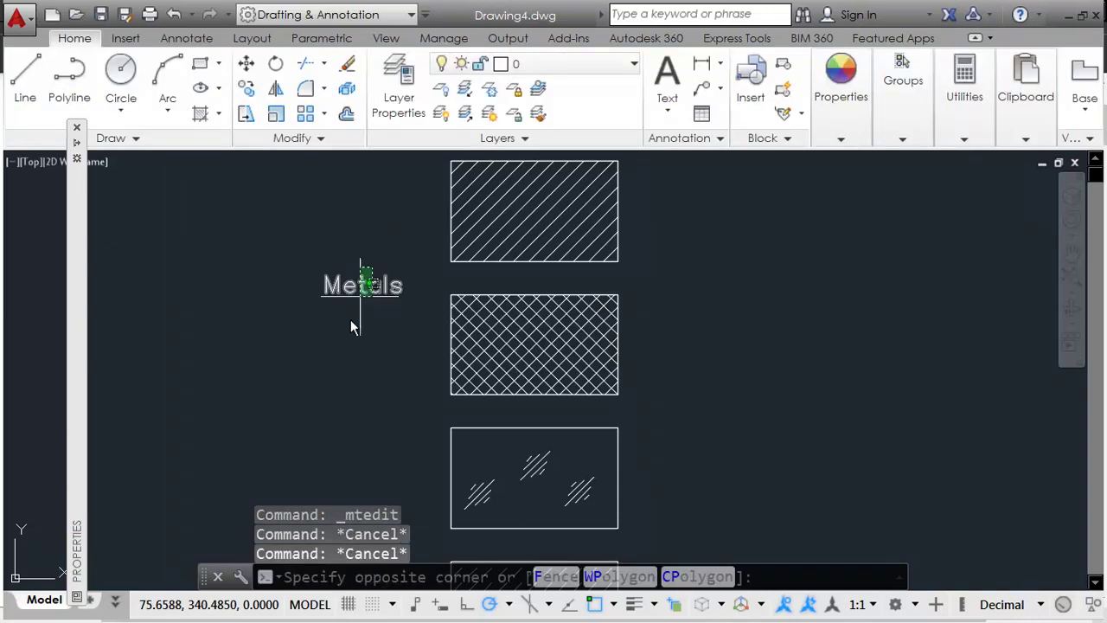
{"action": "left_click", "coordinate": [364, 385]}
{"action": "middle_click_drag", "start_coordinate": [364, 385], "coordinate": [395, 376]}
{"action": "type", "text": "m"}
{"action": "key", "text": "Return"}
{"action": "left_click", "coordinate": [370, 363]}
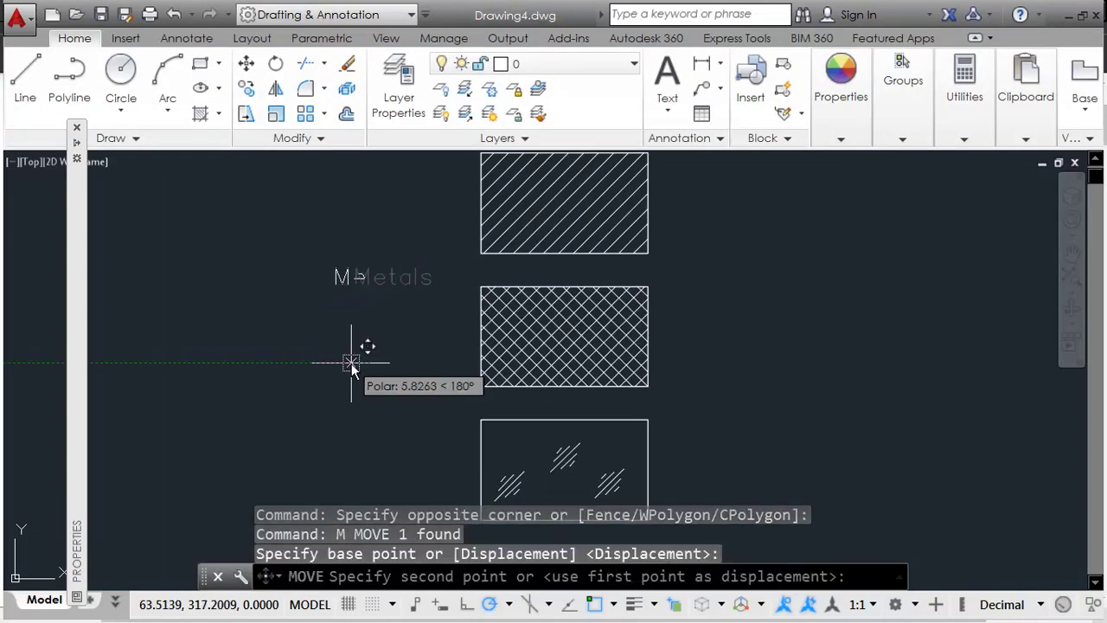
{"action": "scroll", "coordinate": [528, 363], "scroll_direction": "down", "scroll_amount": 2}
{"action": "middle_click_drag", "start_coordinate": [528, 376], "coordinate": [517, 363]}
{"action": "key", "text": "alt+Tab"}
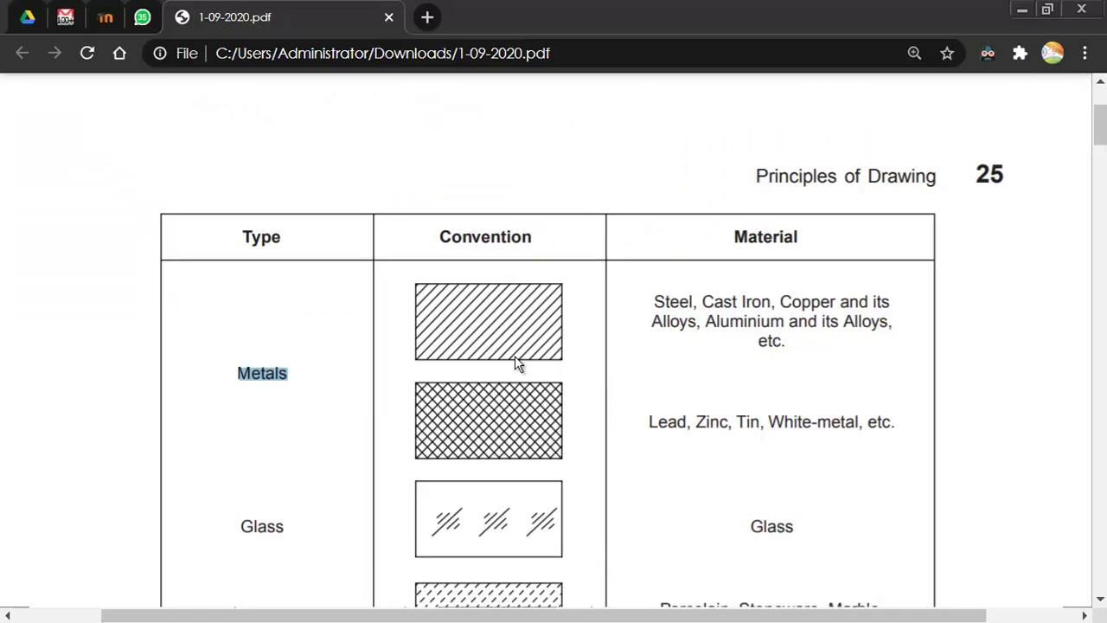
{"action": "key", "text": "alt+Tab"}
{"action": "left_click", "coordinate": [419, 281]}
{"action": "middle_click_drag", "start_coordinate": [668, 333], "coordinate": [629, 337]}
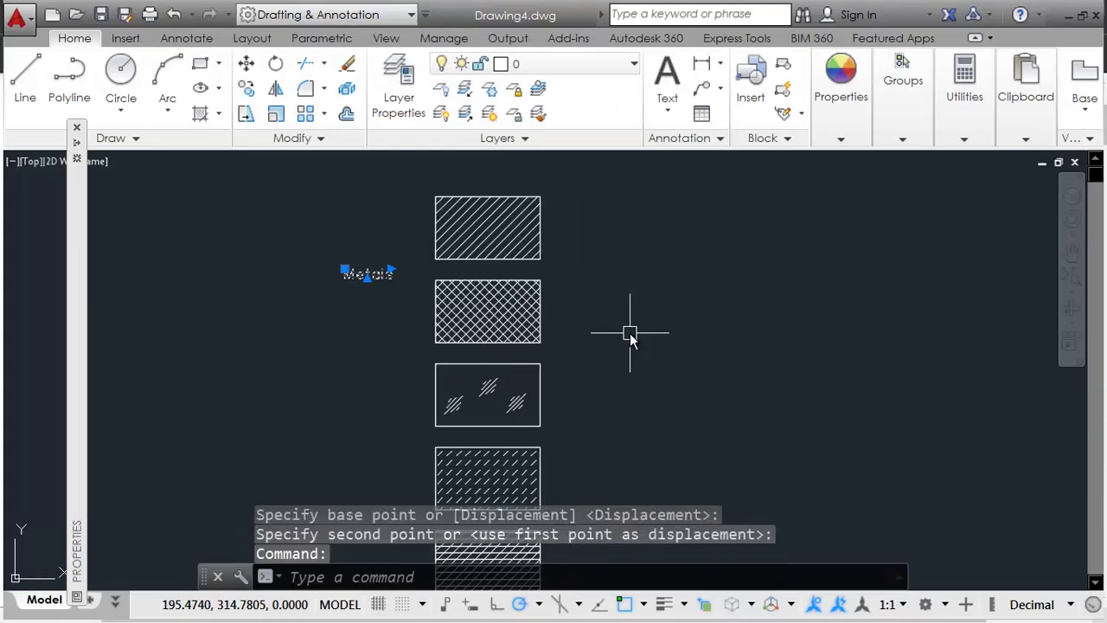
Copy the Metals label to the right of the top hatch sample.
{"action": "key", "text": "ctrl+v"}
{"action": "key", "text": "Escape"}
{"action": "key", "text": "Escape"}
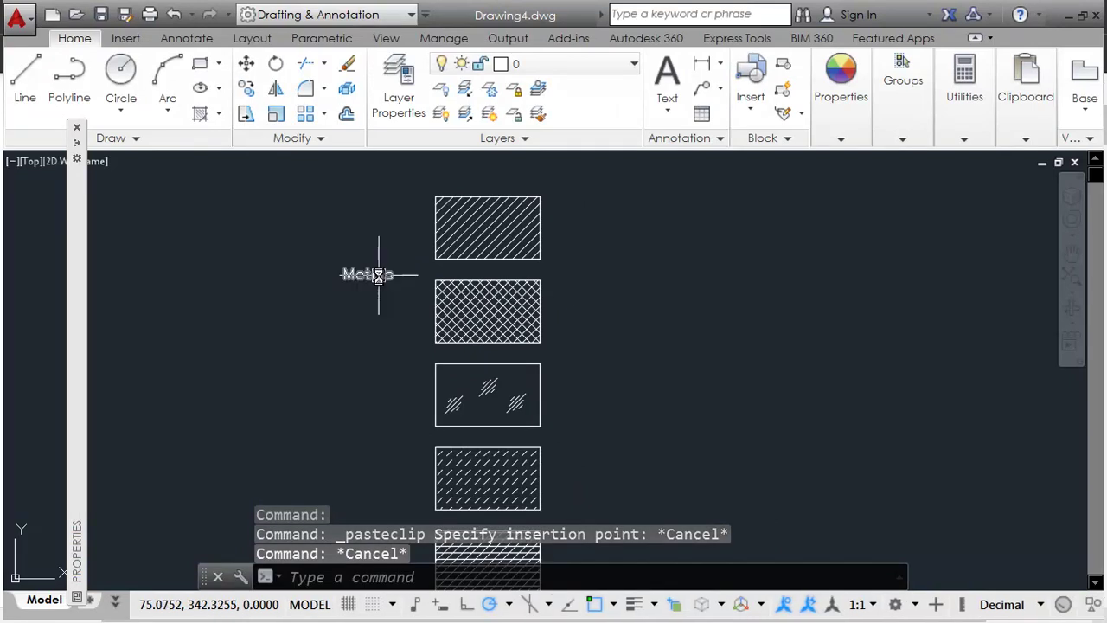
{"action": "left_click", "coordinate": [379, 275]}
{"action": "type", "text": "c"}
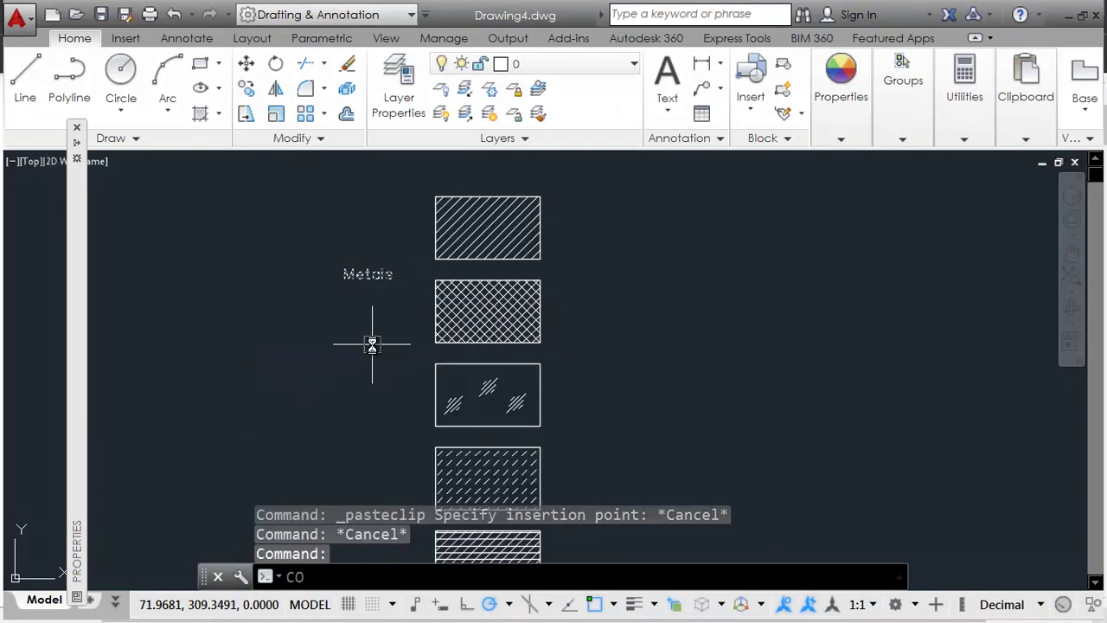
{"action": "type", "text": "o"}
{"action": "key", "text": "Return"}
{"action": "left_click", "coordinate": [254, 377]}
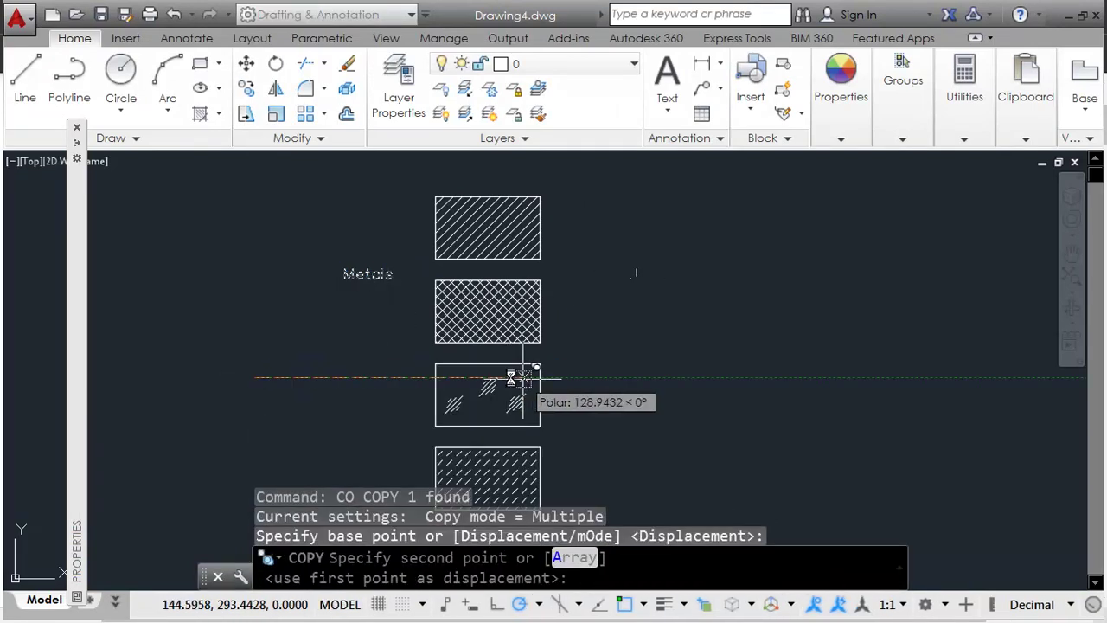
{"action": "scroll", "coordinate": [503, 370], "scroll_direction": "up", "scroll_amount": 1}
{"action": "left_click", "coordinate": [507, 370]}
{"action": "scroll", "coordinate": [704, 415], "scroll_direction": "down", "scroll_amount": 1}
{"action": "key", "text": "Escape"}
Replace the copy's text with the Steel, Cast Iron, Copper, Aluminium alloys list from the PDF.
{"action": "key", "text": "alt+Tab"}
{"action": "left_click_drag", "start_coordinate": [653, 302], "coordinate": [787, 346]}
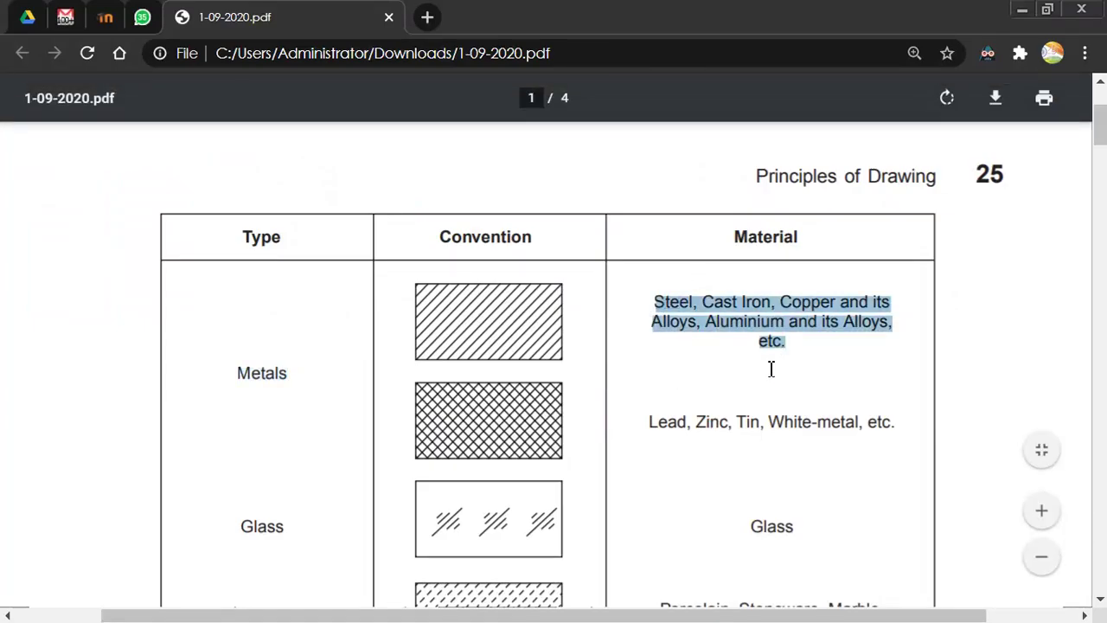
{"action": "key", "text": "ctrl+c"}
{"action": "key", "text": "alt+Tab"}
{"action": "double_click", "coordinate": [697, 315]}
{"action": "key", "text": "ctrl+v"}
{"action": "left_click", "coordinate": [761, 359]}
Move the materials label into position and reopen it for editing.
{"action": "left_click", "coordinate": [699, 298]}
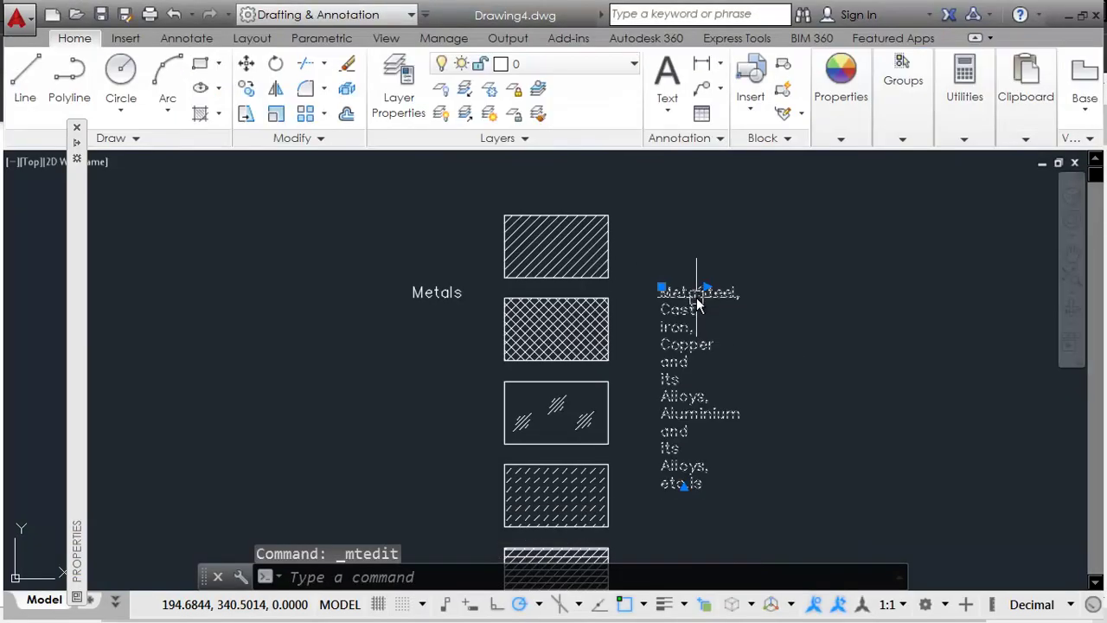
{"action": "type", "text": "m"}
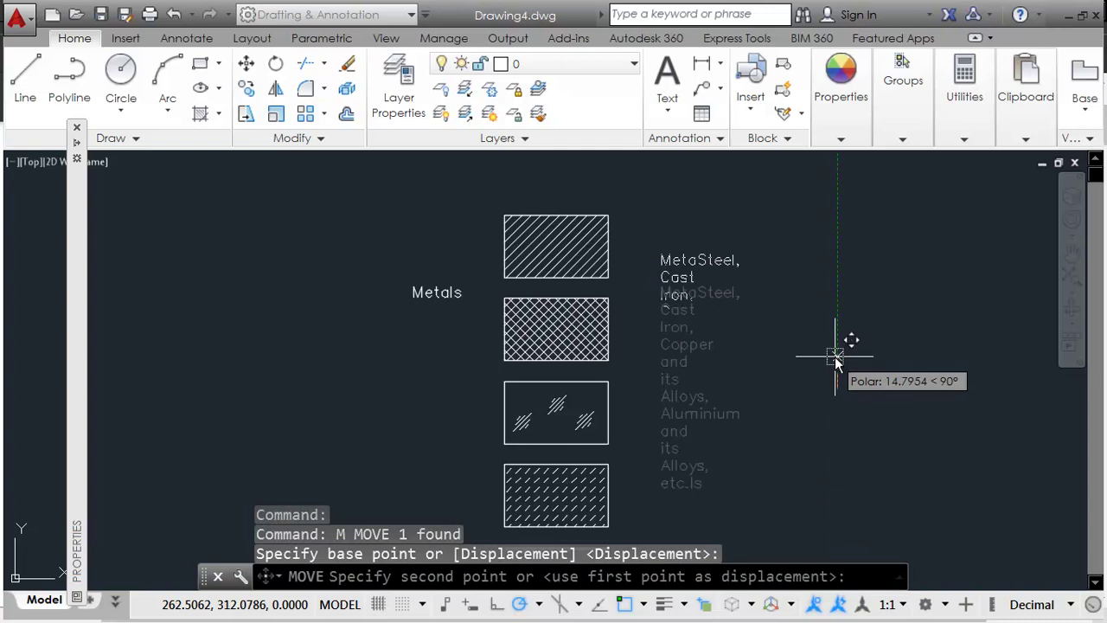
{"action": "left_click", "coordinate": [835, 357]}
{"action": "double_click", "coordinate": [692, 273]}
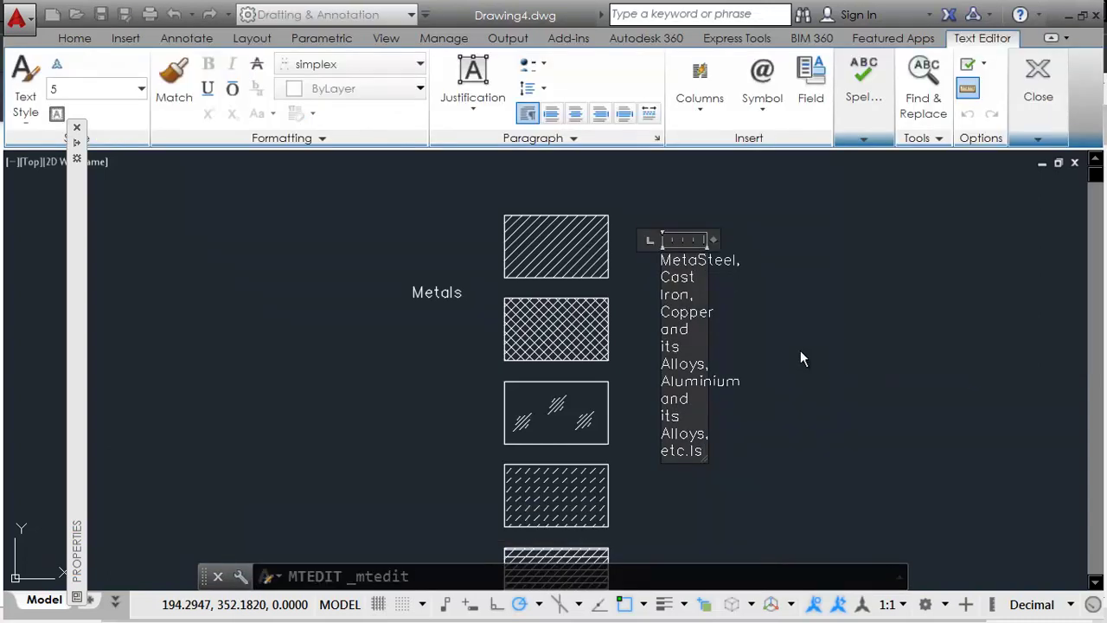
Widen the materials label to three lines and move it up level with the top hatch.
{"action": "left_click_drag", "start_coordinate": [714, 238], "coordinate": [1007, 251]}
{"action": "left_click", "coordinate": [803, 379]}
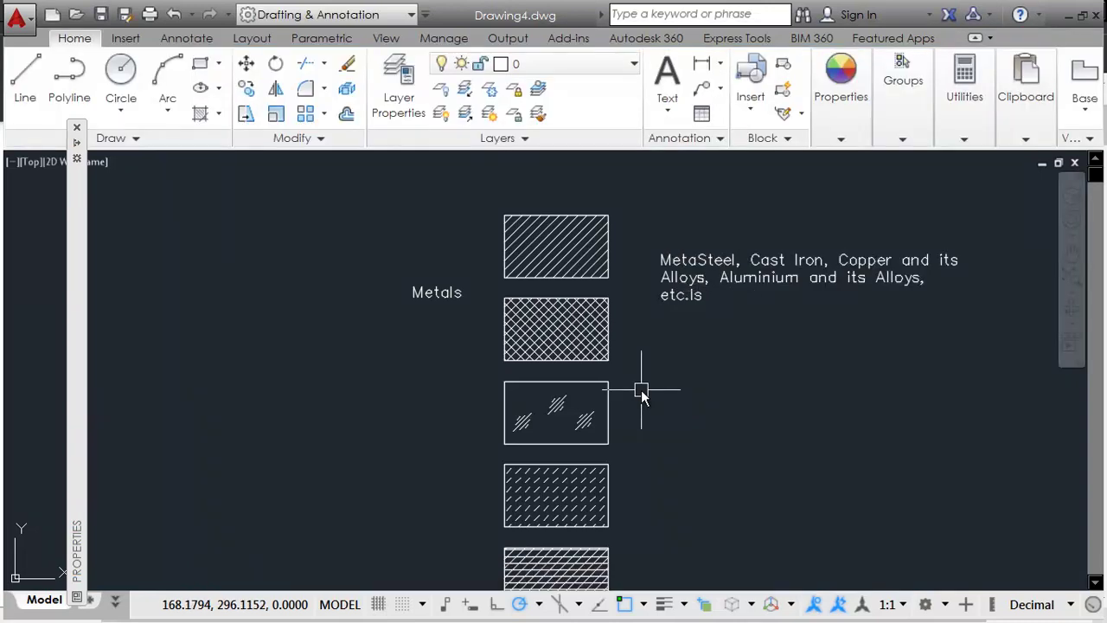
{"action": "key", "text": "alt+Tab"}
{"action": "key", "text": "alt+Tab"}
{"action": "left_click", "coordinate": [787, 268]}
{"action": "type", "text": "m"}
{"action": "key", "text": "Return"}
{"action": "left_click", "coordinate": [774, 409]}
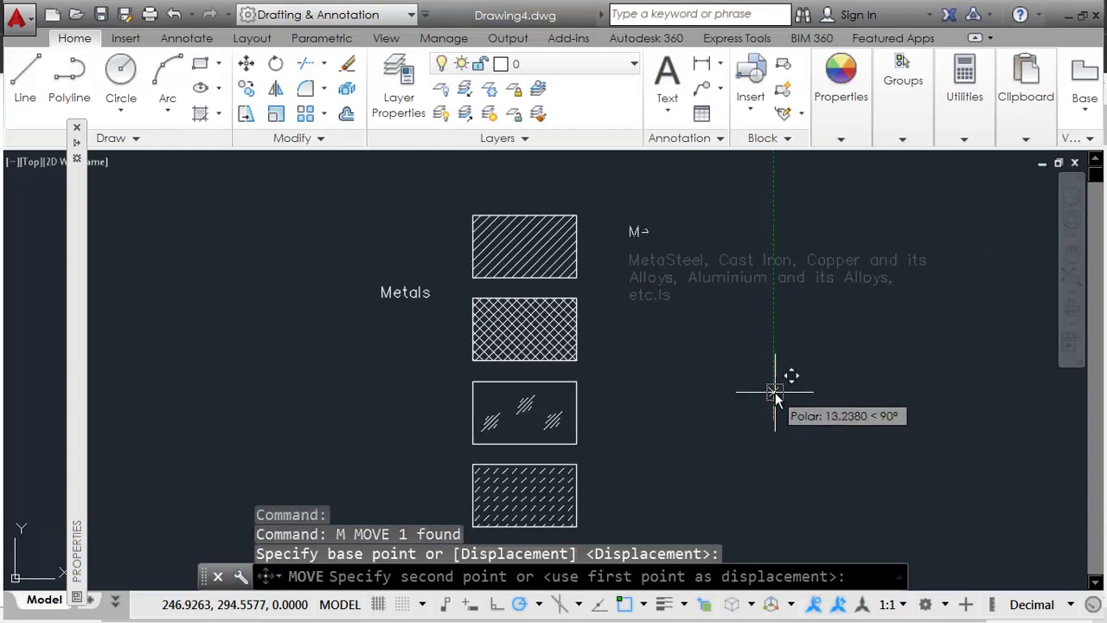
{"action": "left_click", "coordinate": [775, 385]}
Copy the materials label down beside the crosshatch sample.
{"action": "left_click", "coordinate": [683, 251]}
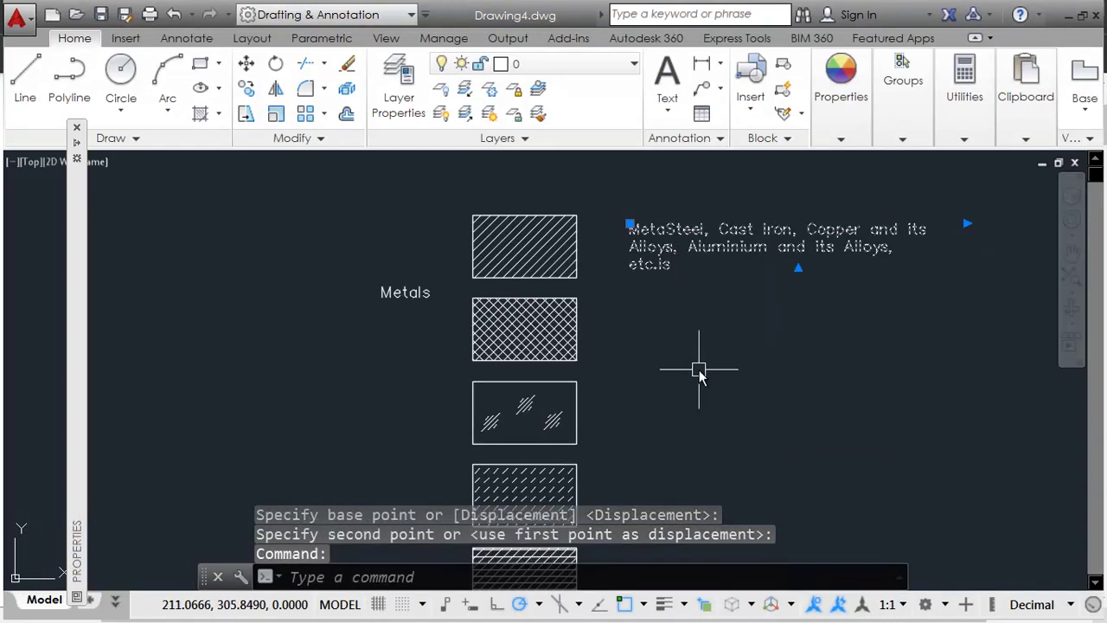
{"action": "type", "text": "co"}
{"action": "key", "text": "Return"}
{"action": "left_click", "coordinate": [699, 341]}
{"action": "left_click", "coordinate": [692, 423]}
{"action": "key", "text": "alt+Tab"}
Replace the lower label's text with 'Lead, Zinc, Tin, White-metal, etc.' copied from the PDF.
{"action": "left_click_drag", "start_coordinate": [653, 429], "coordinate": [886, 426]}
{"action": "key", "text": "alt+Tab"}
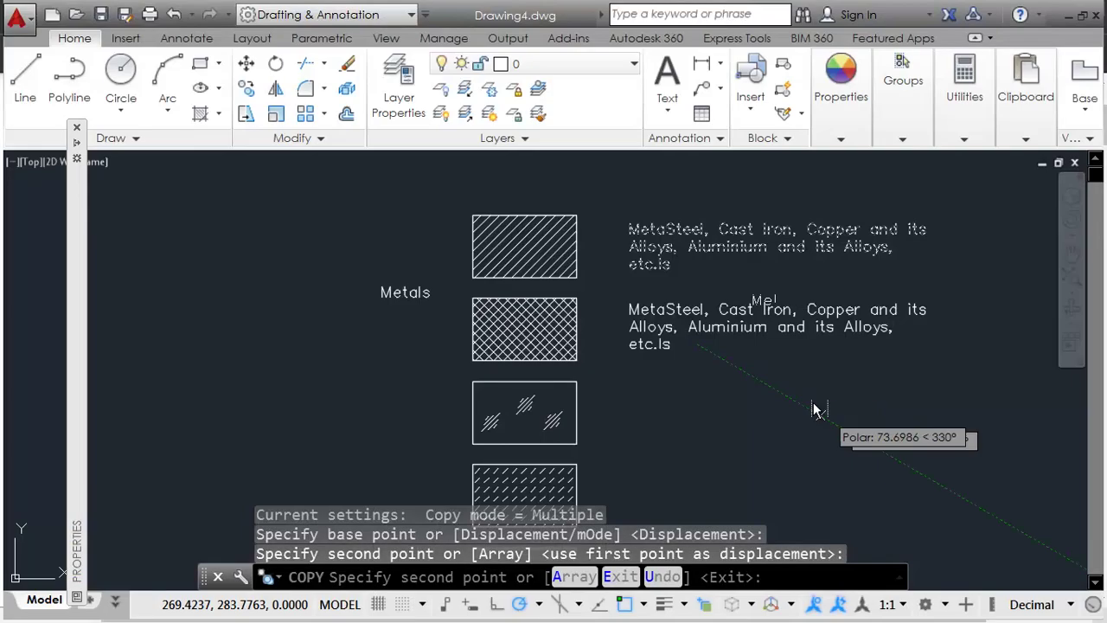
{"action": "key", "text": "Escape"}
{"action": "double_click", "coordinate": [716, 327]}
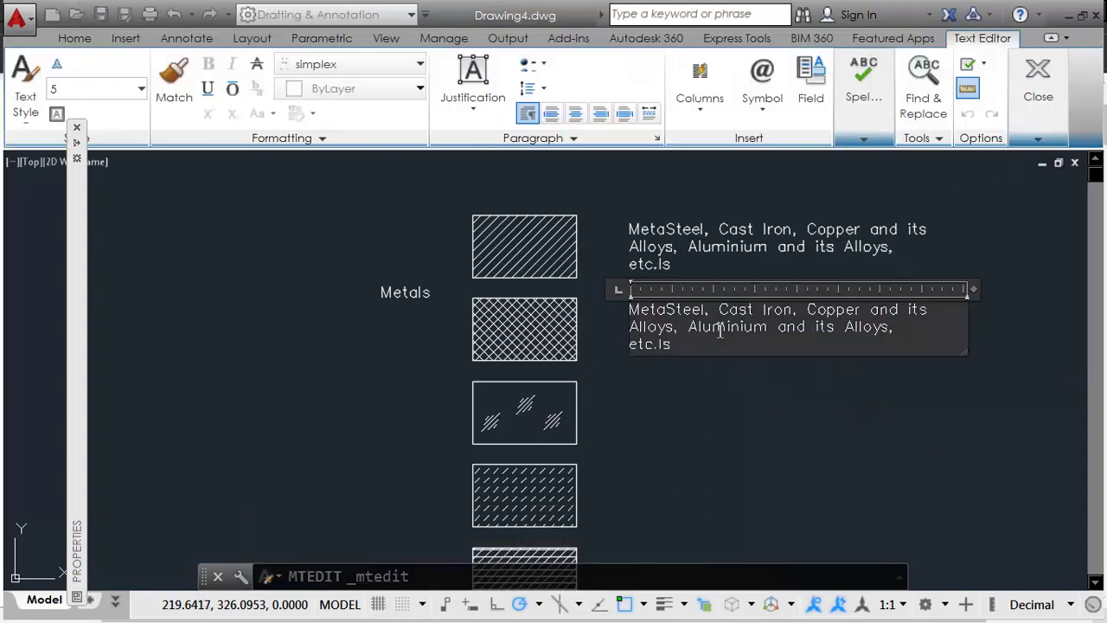
{"action": "key", "text": "ctrl+v"}
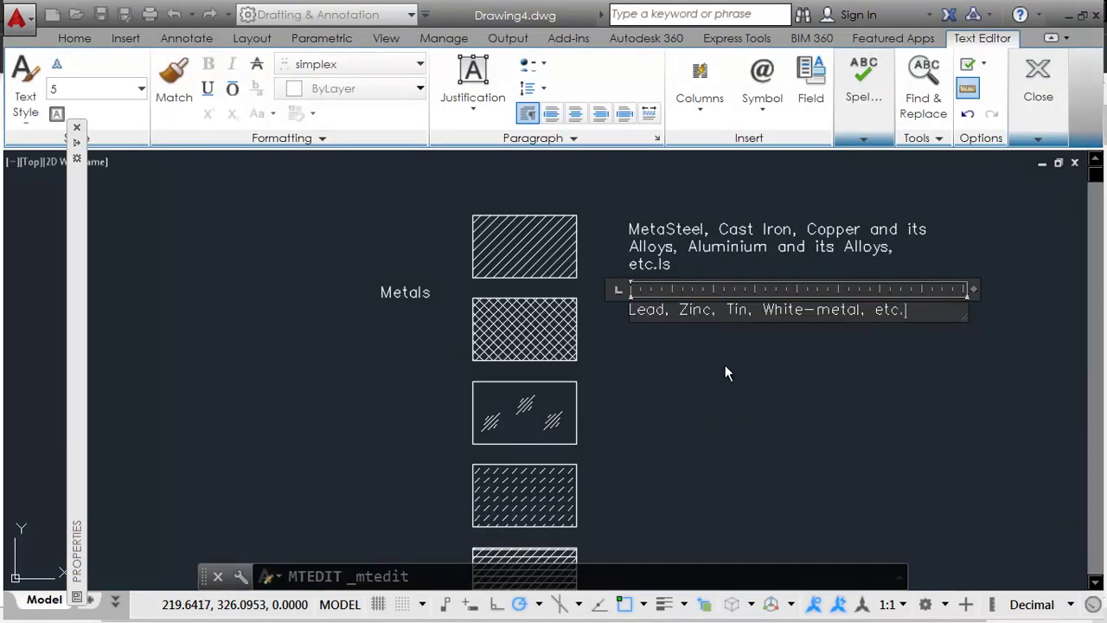
{"action": "left_click", "coordinate": [725, 364]}
{"action": "mouse_move", "coordinate": [725, 365]}
{"action": "middle_mouse_down"}
{"action": "mouse_move", "coordinate": [725, 429]}
{"action": "mouse_move", "coordinate": [704, 280]}
{"action": "middle_mouse_up"}
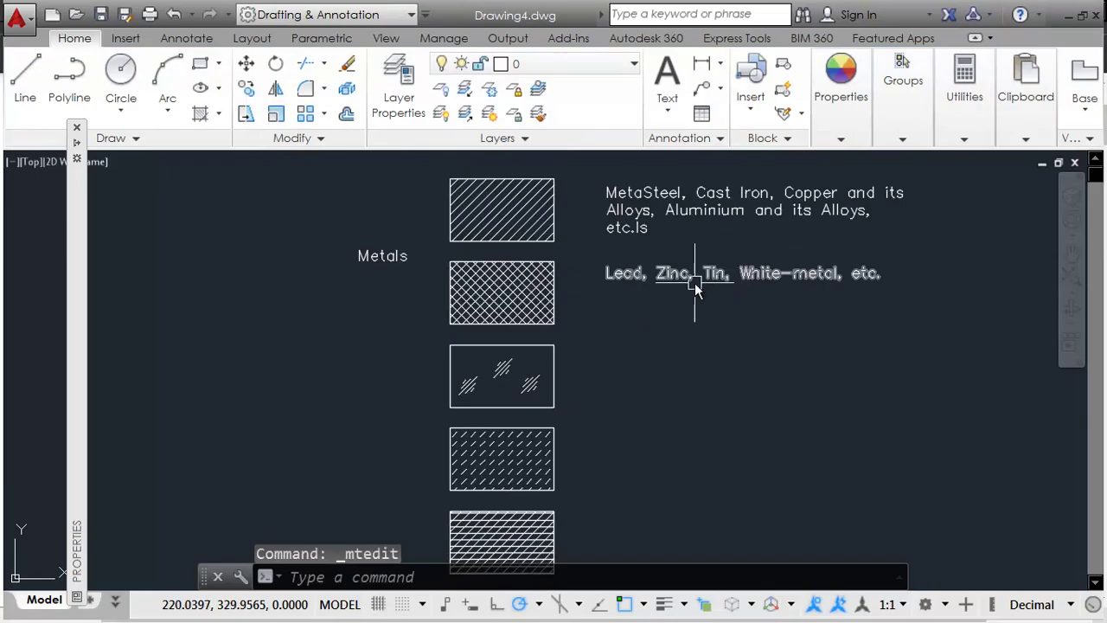
{"action": "key", "text": "alt+Tab"}
{"action": "key", "text": "alt+Tab"}
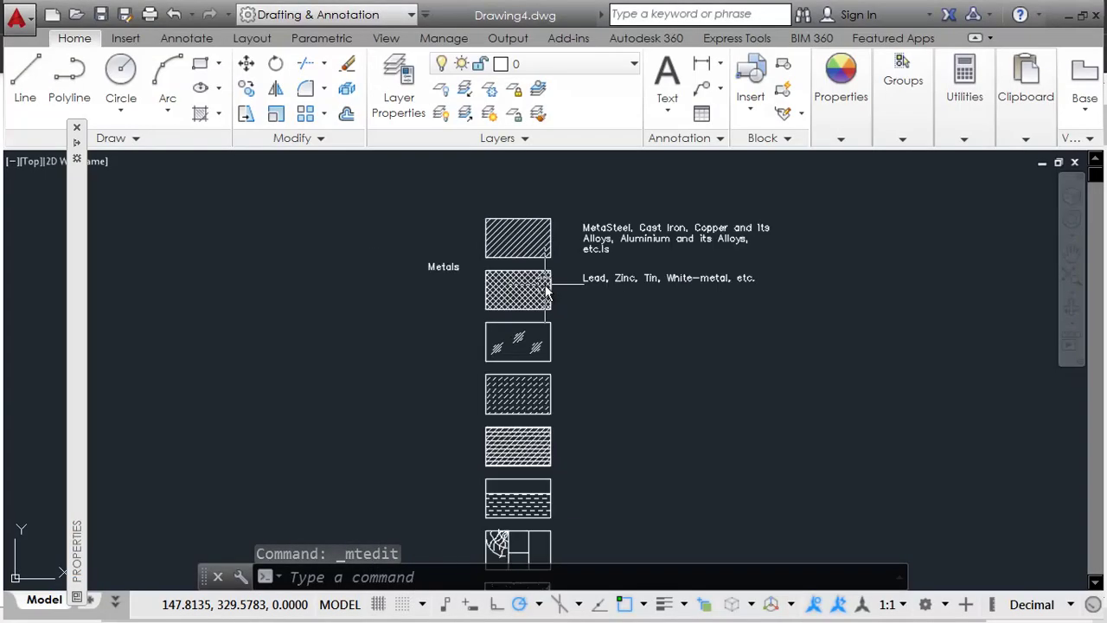
{"action": "middle_click_drag", "start_coordinate": [586, 371], "coordinate": [568, 292]}
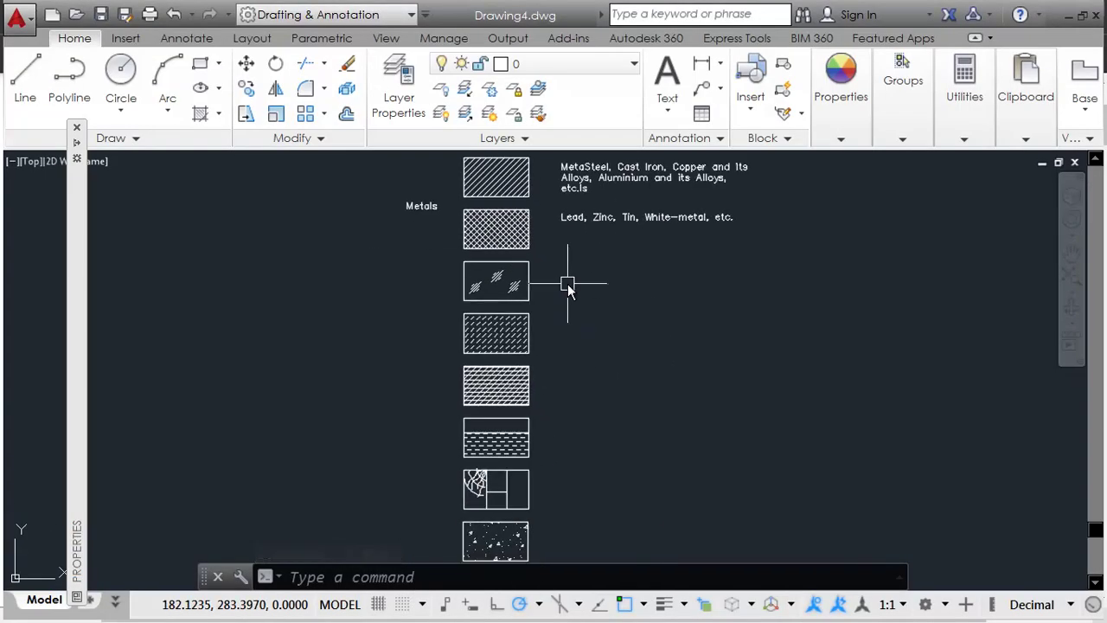
{"action": "key", "text": "alt+Tab"}
{"action": "key", "text": "alt+Tab"}
{"action": "middle_click_drag", "start_coordinate": [537, 223], "coordinate": [543, 374]}
{"action": "key", "text": "alt+Tab"}
{"action": "key", "text": "alt+Tab"}
{"action": "scroll", "coordinate": [548, 398], "scroll_direction": "down", "scroll_amount": 2}
{"action": "scroll", "coordinate": [610, 432], "scroll_direction": "up", "scroll_amount": 1}
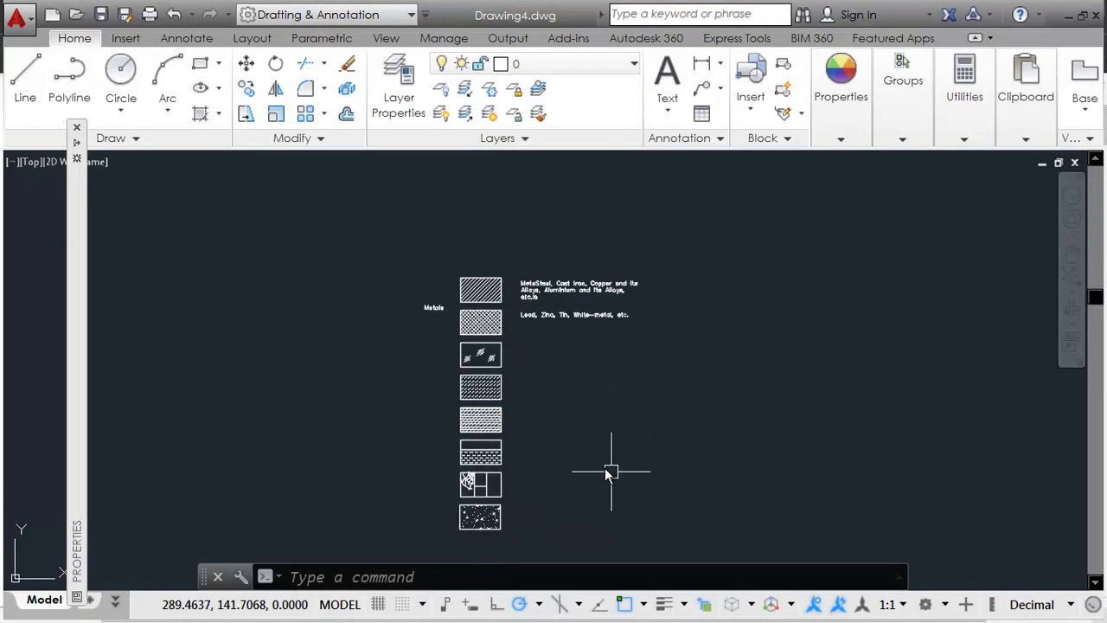
{"action": "type", "text": "T"}
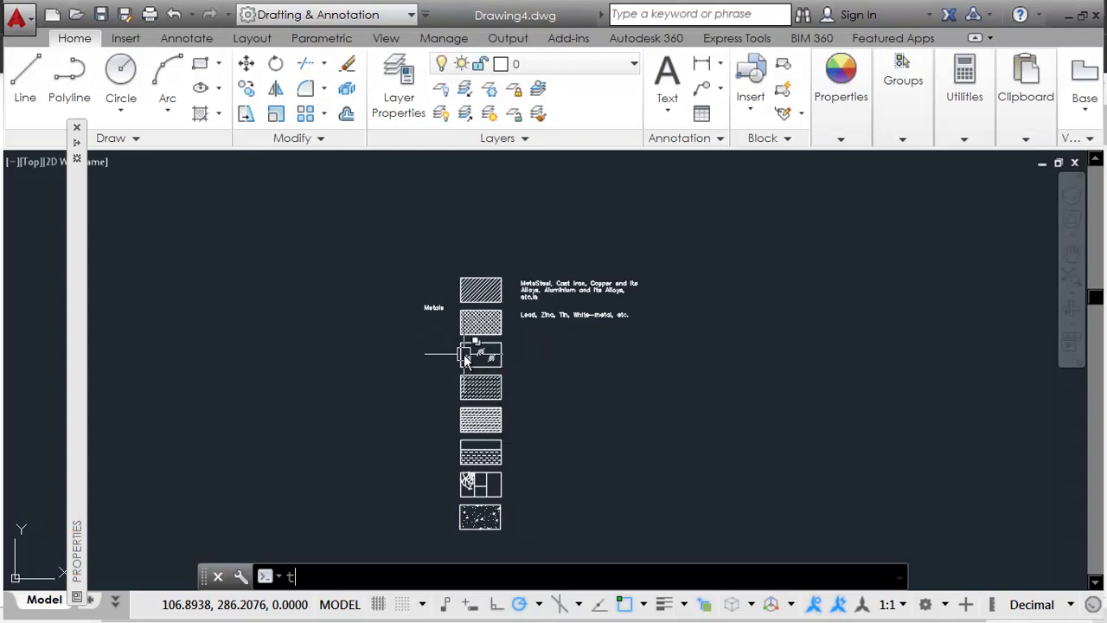
{"action": "key", "text": "Return"}
{"action": "key", "text": "Escape"}
{"action": "key", "text": "Escape"}
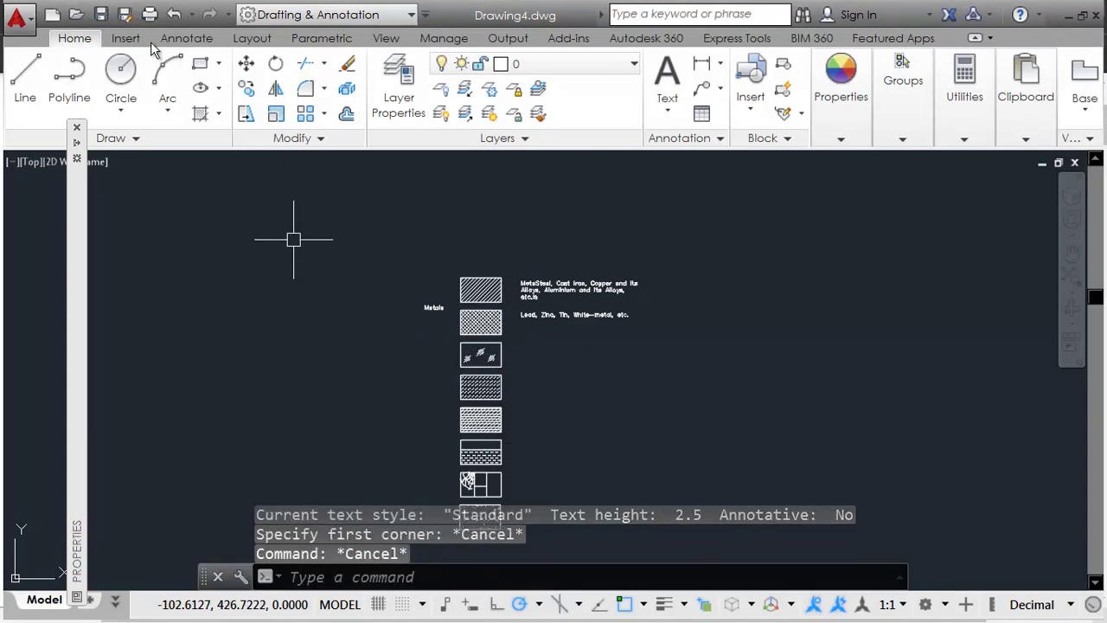
{"action": "left_click", "coordinate": [125, 38]}
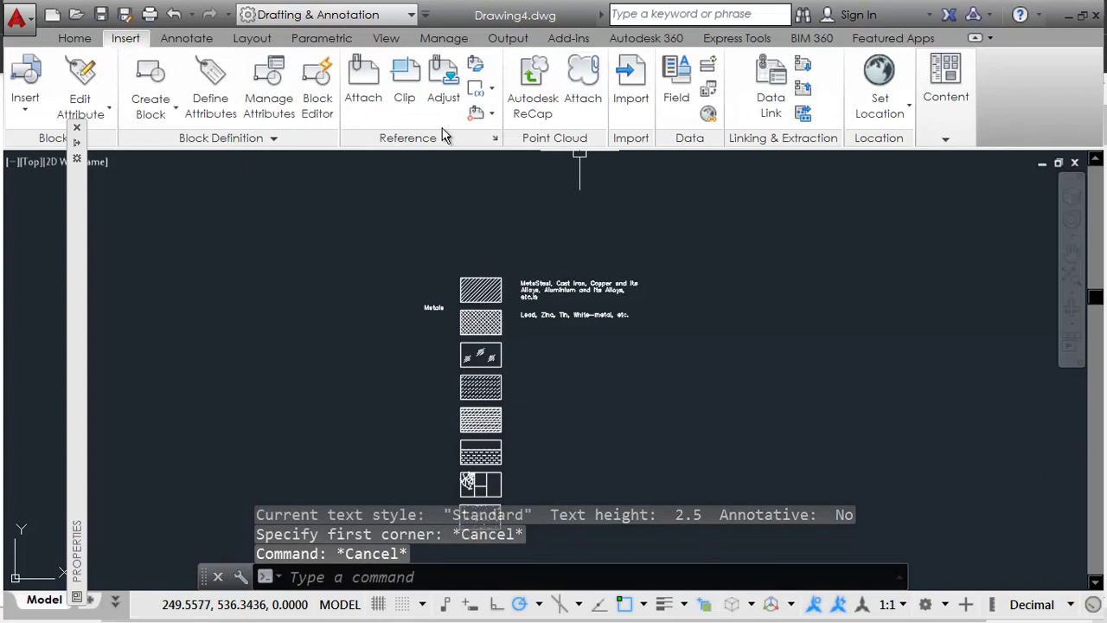
{"action": "scroll", "coordinate": [203, 115], "scroll_direction": "up", "scroll_amount": 1}
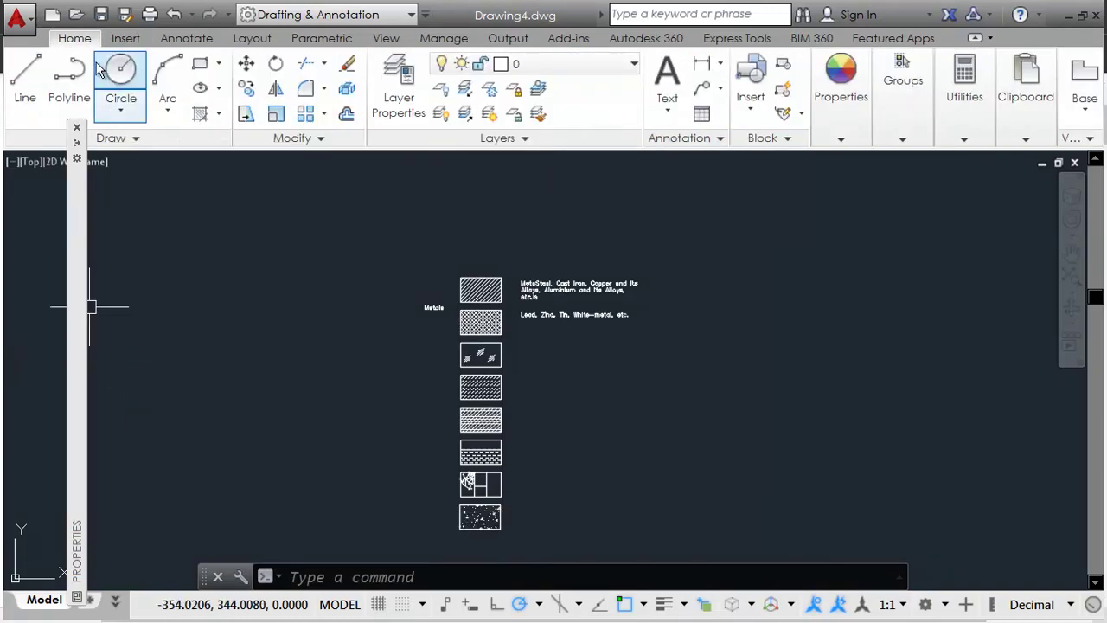
Configure a new table with 3 columns and 8 data rows.
{"action": "left_click", "coordinate": [706, 120]}
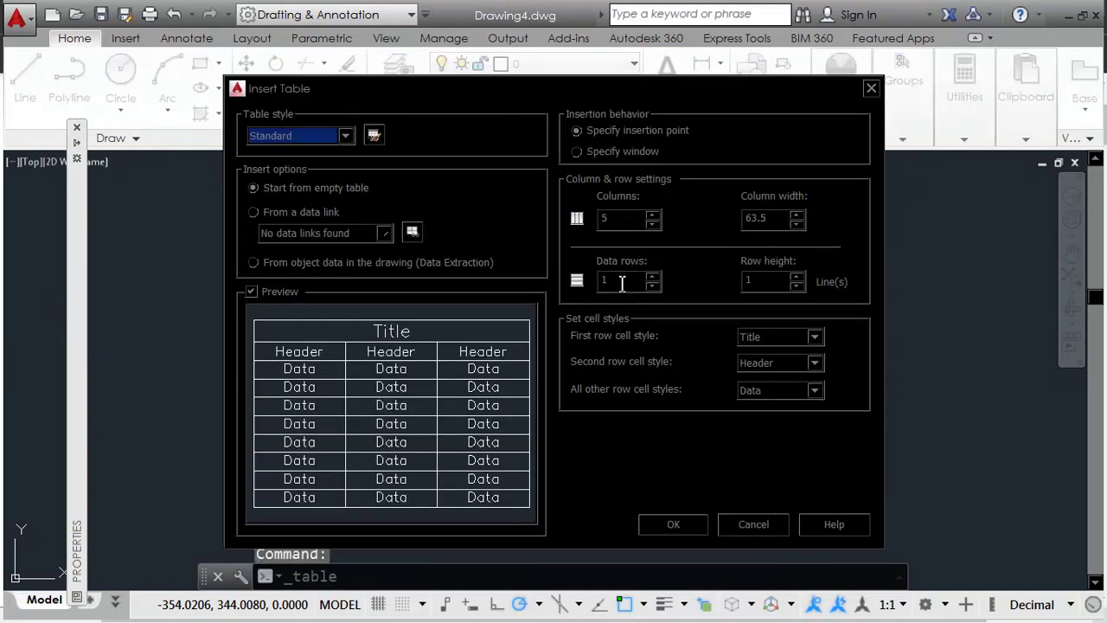
{"action": "double_click", "coordinate": [620, 218]}
{"action": "type", "text": "3"}
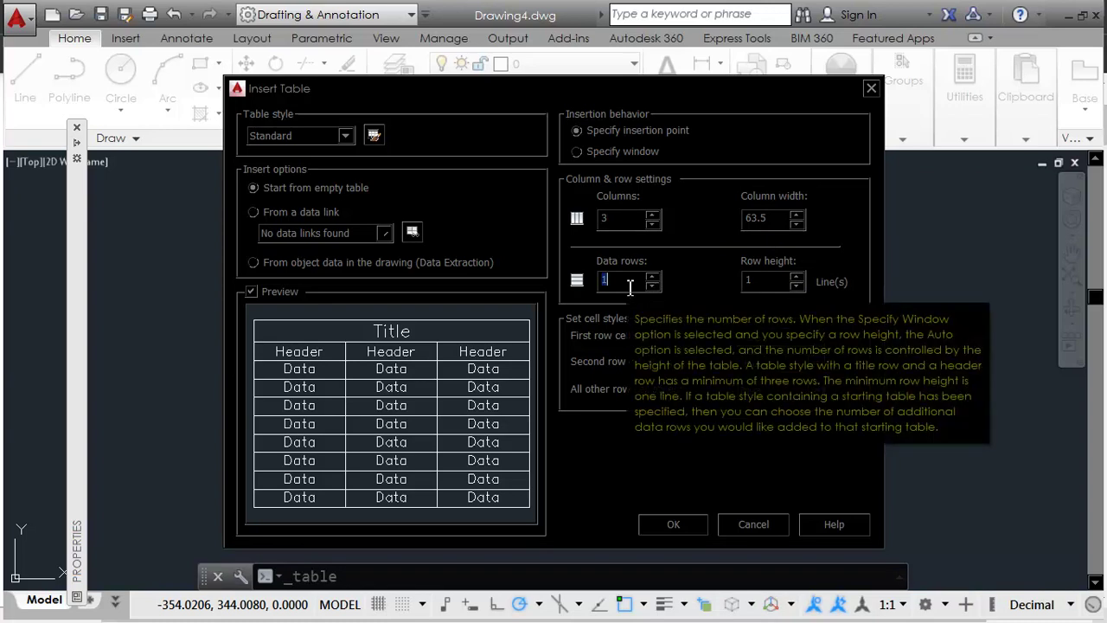
{"action": "type", "text": "8"}
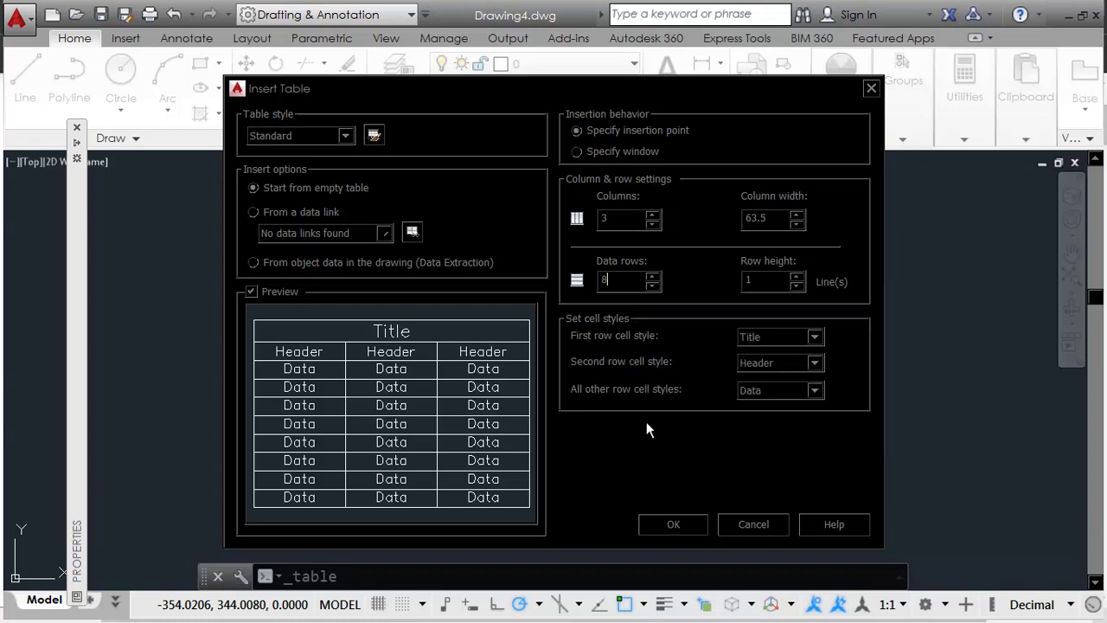
{"action": "left_click", "coordinate": [679, 526]}
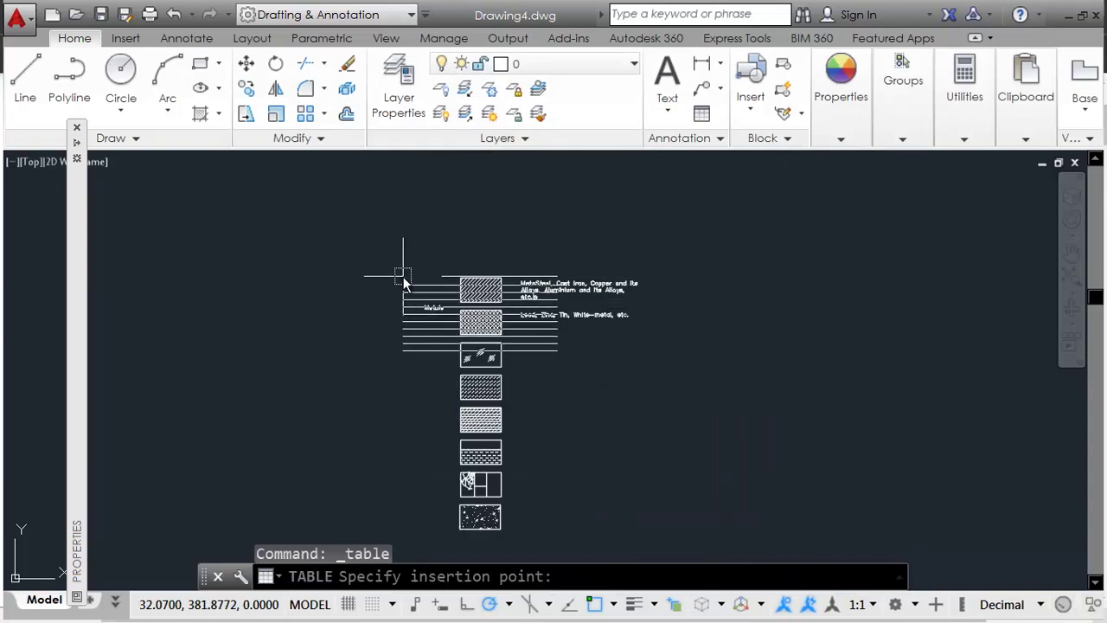
Insert the table above the Metals label, leave cell editing, and select the whole table.
{"action": "scroll", "coordinate": [403, 281], "scroll_direction": "up", "scroll_amount": 5}
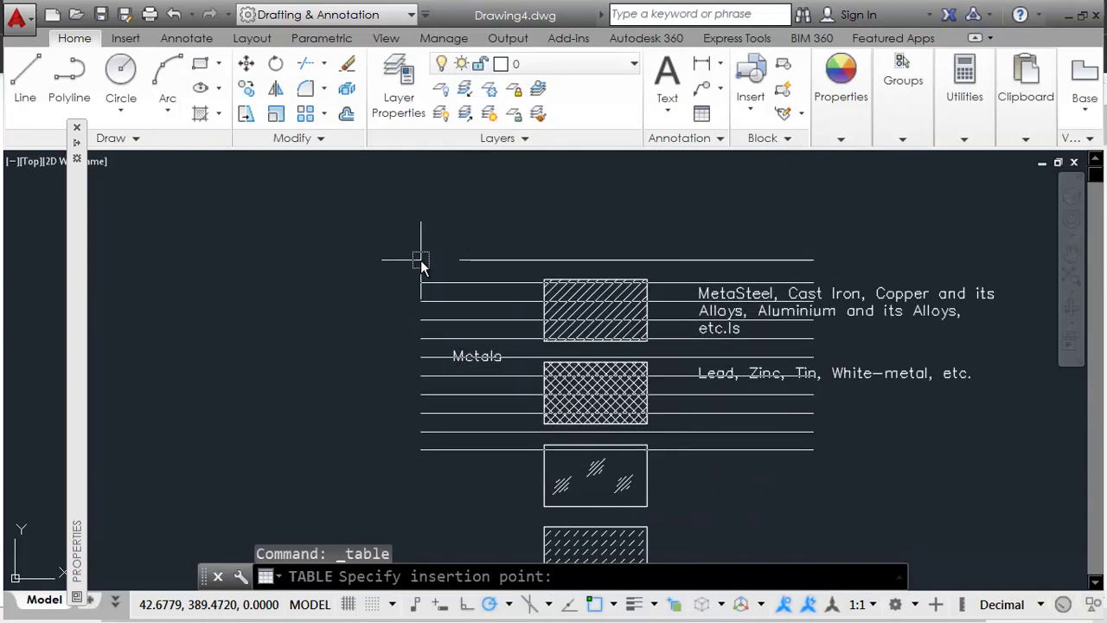
{"action": "left_click", "coordinate": [402, 238]}
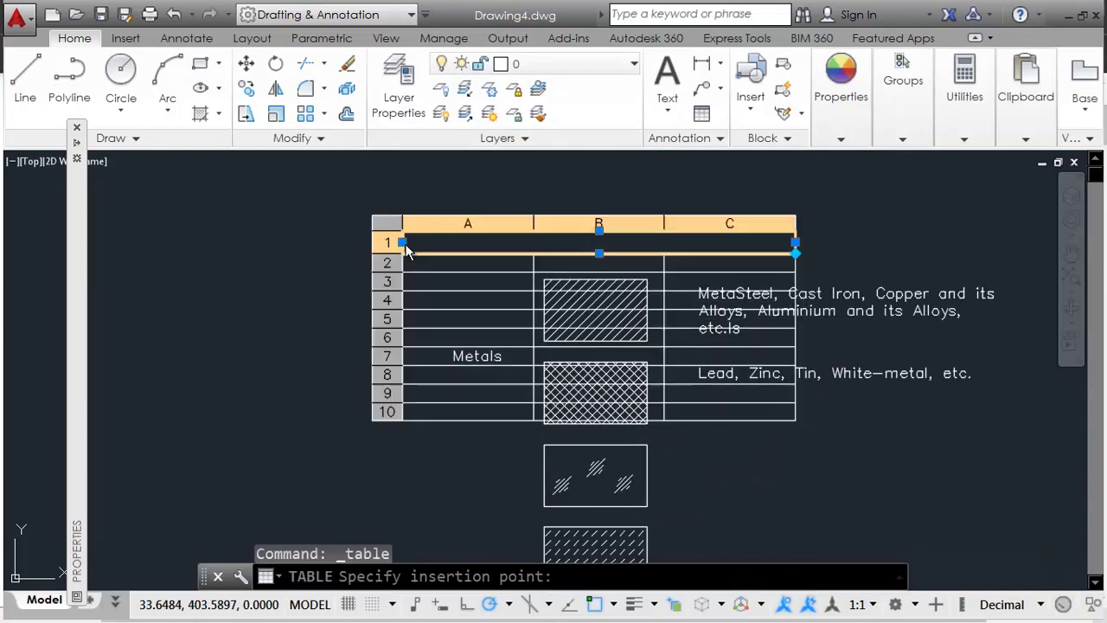
{"action": "scroll", "coordinate": [755, 332], "scroll_direction": "down", "scroll_amount": 2}
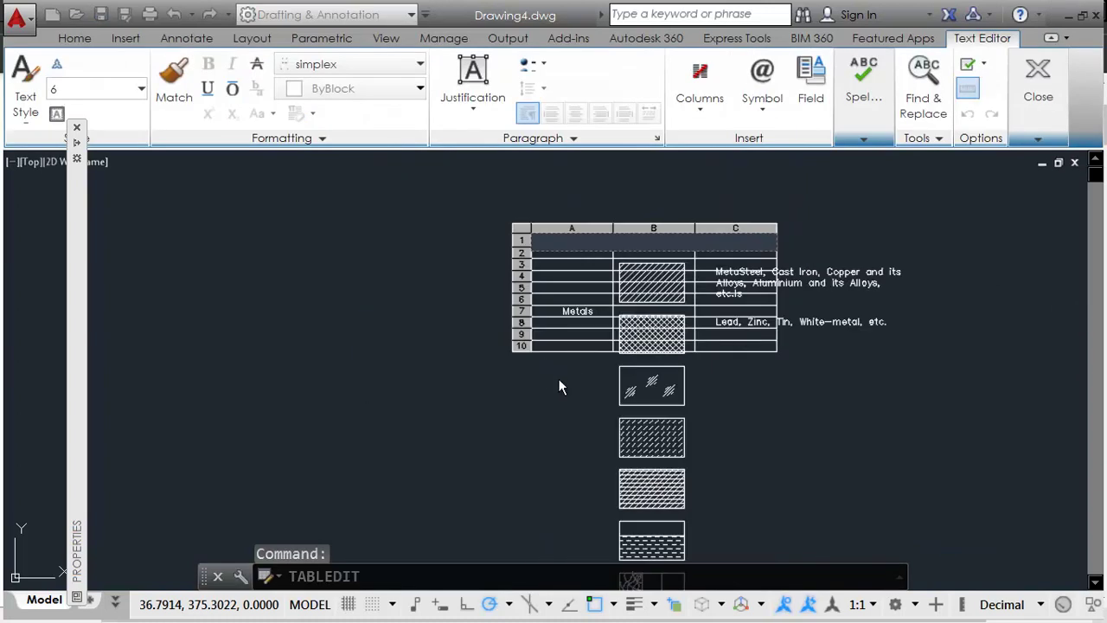
{"action": "left_click", "coordinate": [559, 384]}
{"action": "left_click", "coordinate": [537, 389]}
{"action": "left_click", "coordinate": [507, 332]}
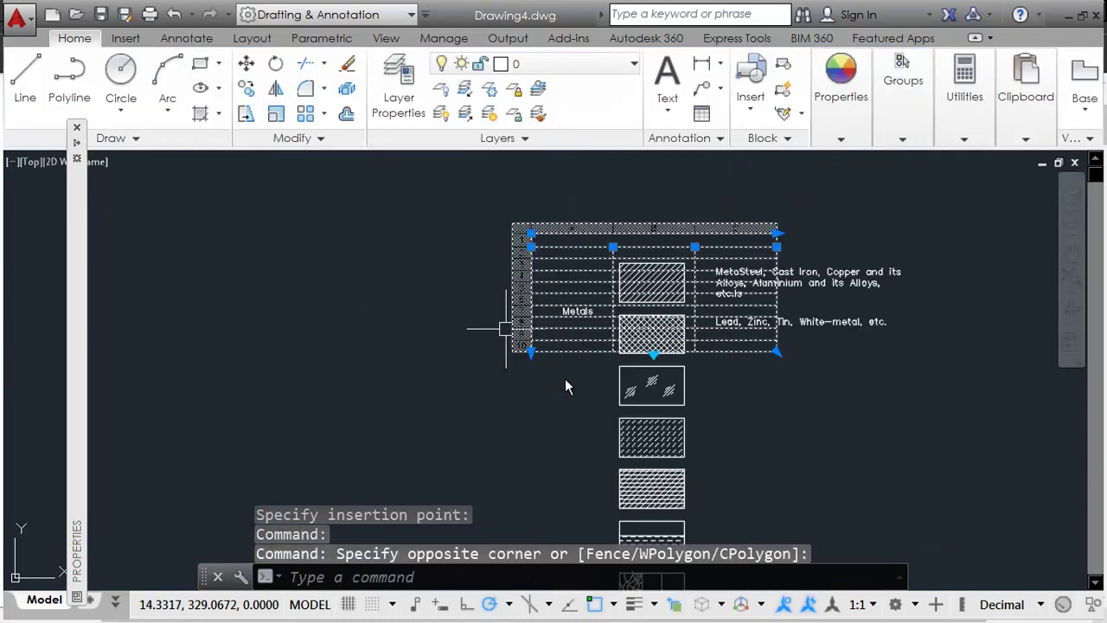
Stretch the table's bottom edge down below the last hatch swatch.
{"action": "left_click", "coordinate": [531, 351]}
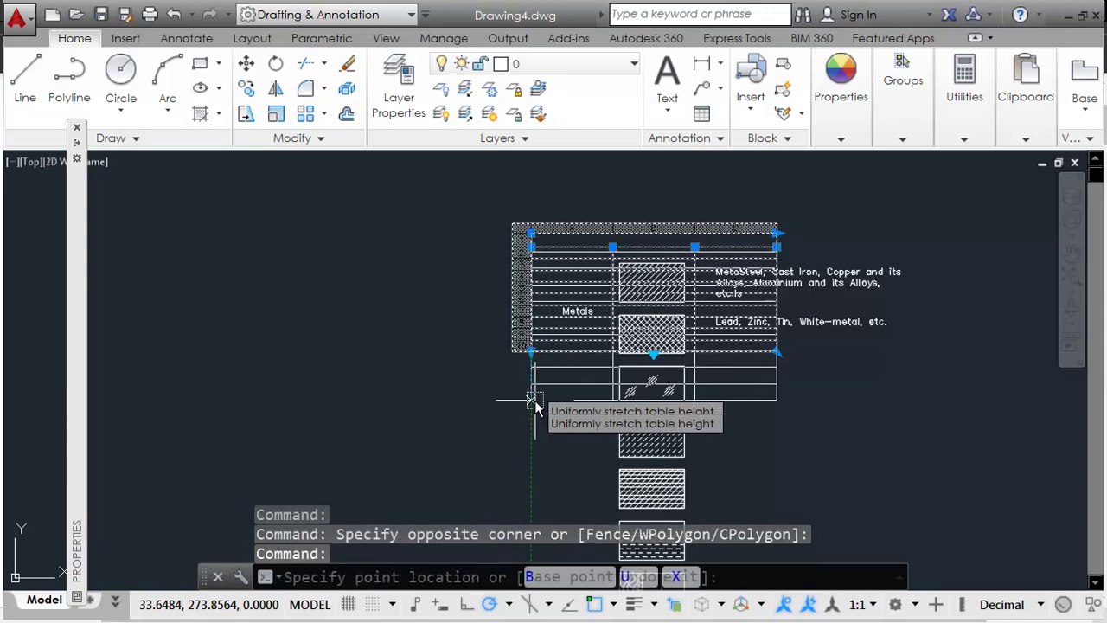
{"action": "middle_click_drag", "start_coordinate": [536, 433], "coordinate": [542, 210]}
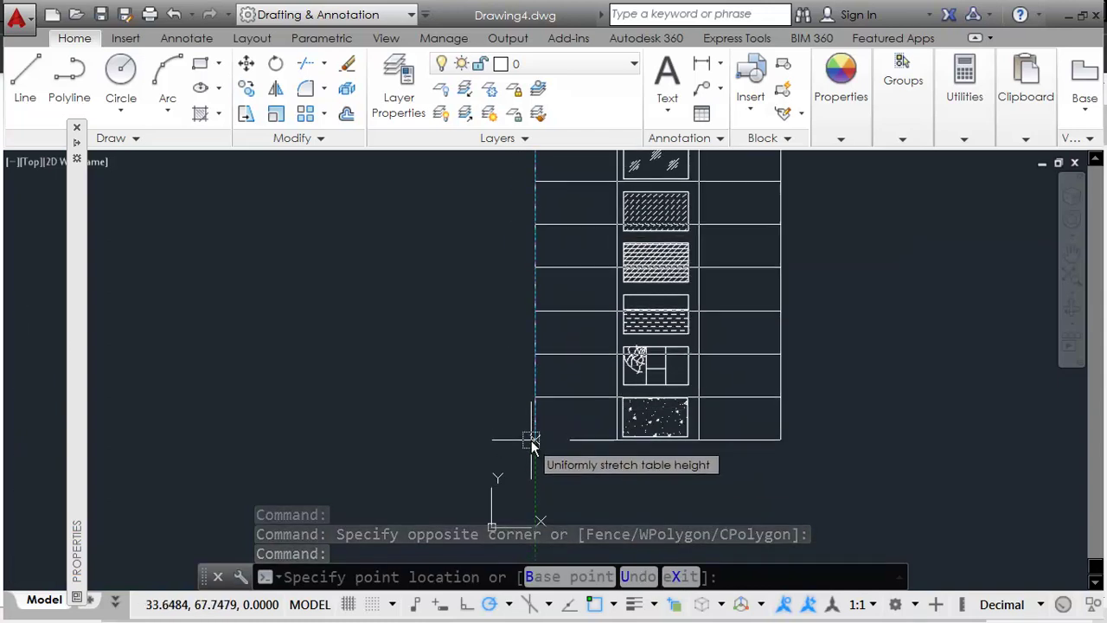
{"action": "left_click", "coordinate": [530, 441]}
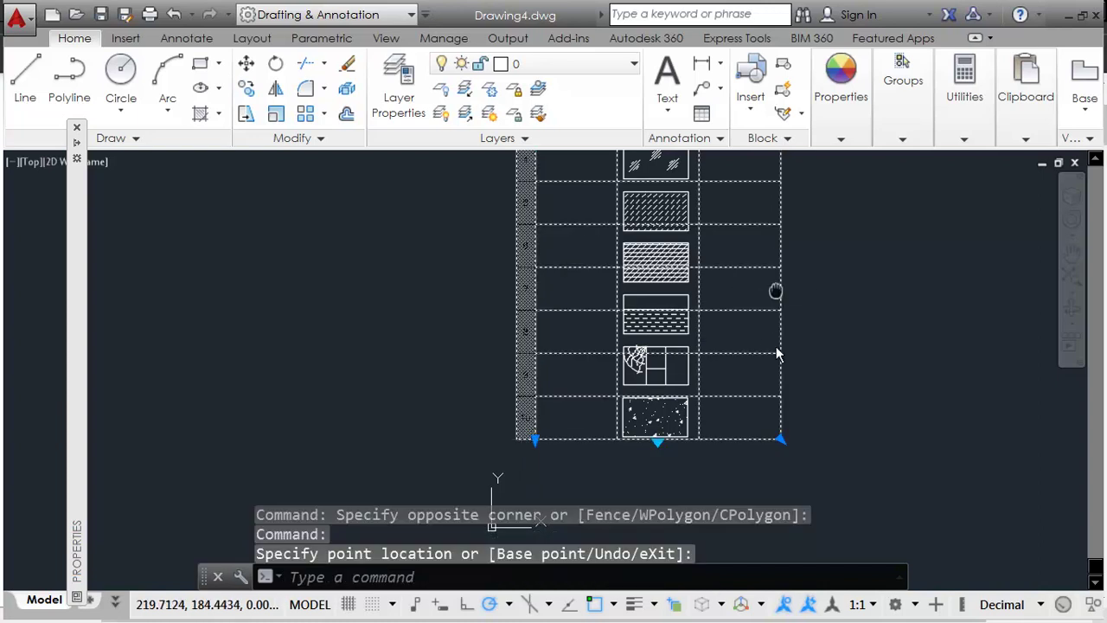
{"action": "middle_click_drag", "start_coordinate": [775, 296], "coordinate": [771, 482]}
{"action": "scroll", "coordinate": [752, 199], "scroll_direction": "up", "scroll_amount": 4}
Widen the table's right edge past the material labels, then deselect the table.
{"action": "left_click", "coordinate": [399, 268]}
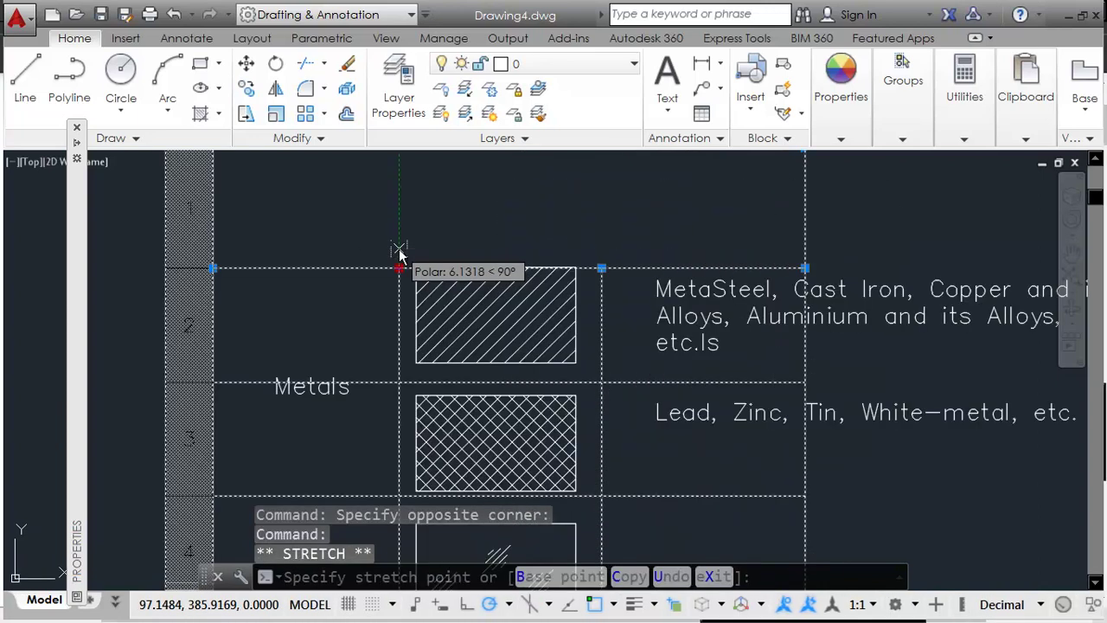
{"action": "scroll", "coordinate": [415, 286], "scroll_direction": "down", "scroll_amount": 5}
{"action": "scroll", "coordinate": [536, 286], "scroll_direction": "up", "scroll_amount": 3}
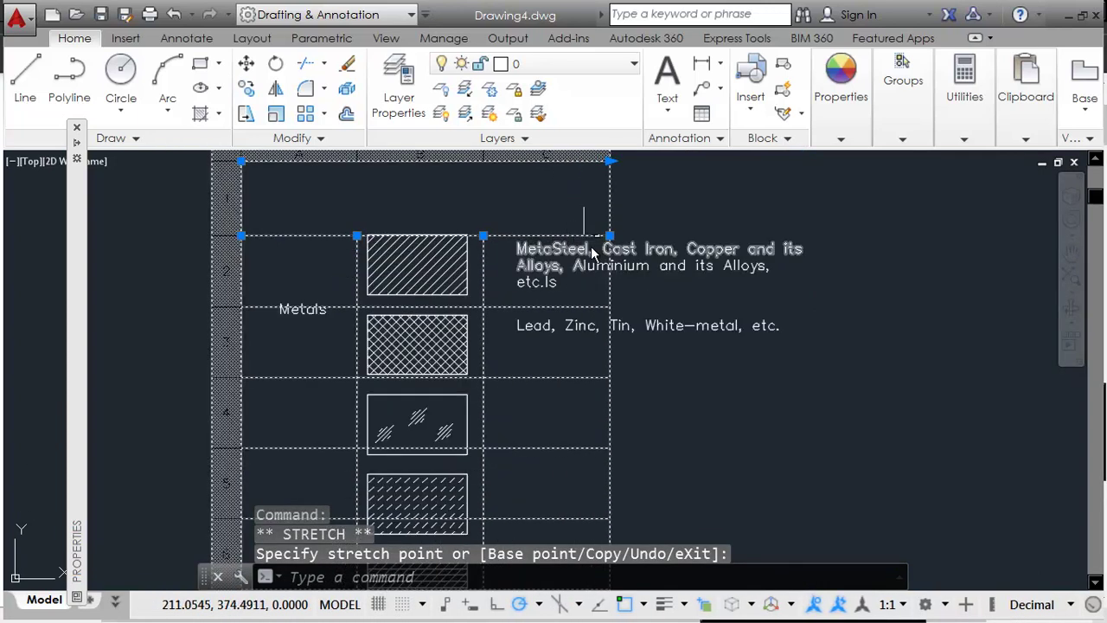
{"action": "left_click", "coordinate": [611, 235]}
{"action": "left_click", "coordinate": [834, 235]}
{"action": "scroll", "coordinate": [773, 287], "scroll_direction": "down", "scroll_amount": 2}
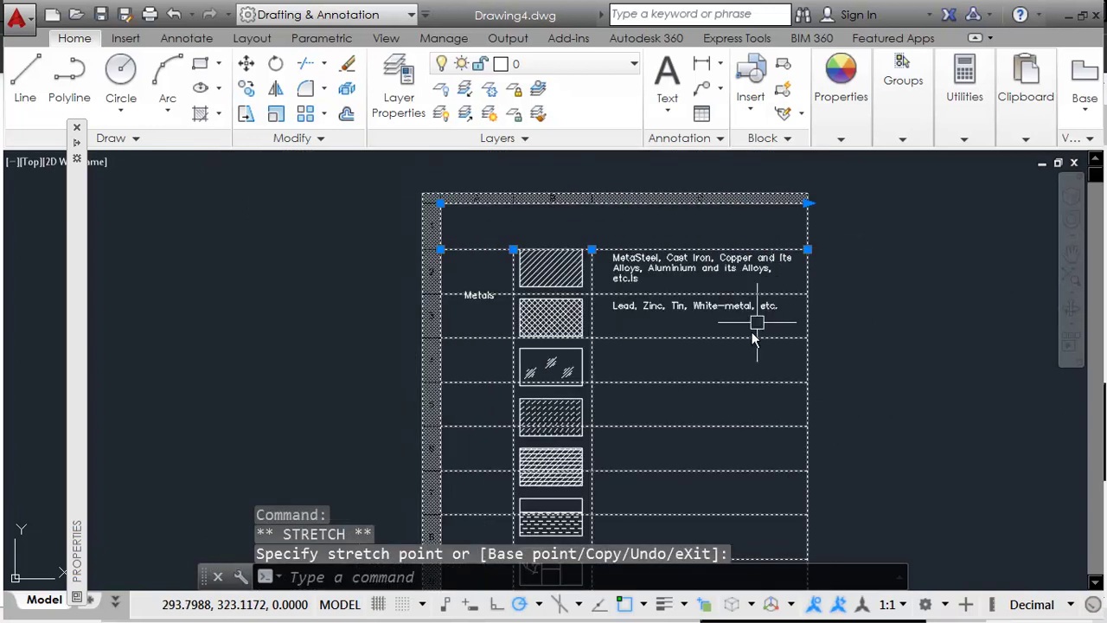
{"action": "middle_click_drag", "start_coordinate": [707, 373], "coordinate": [677, 289]}
{"action": "middle_click_drag", "start_coordinate": [633, 375], "coordinate": [638, 452]}
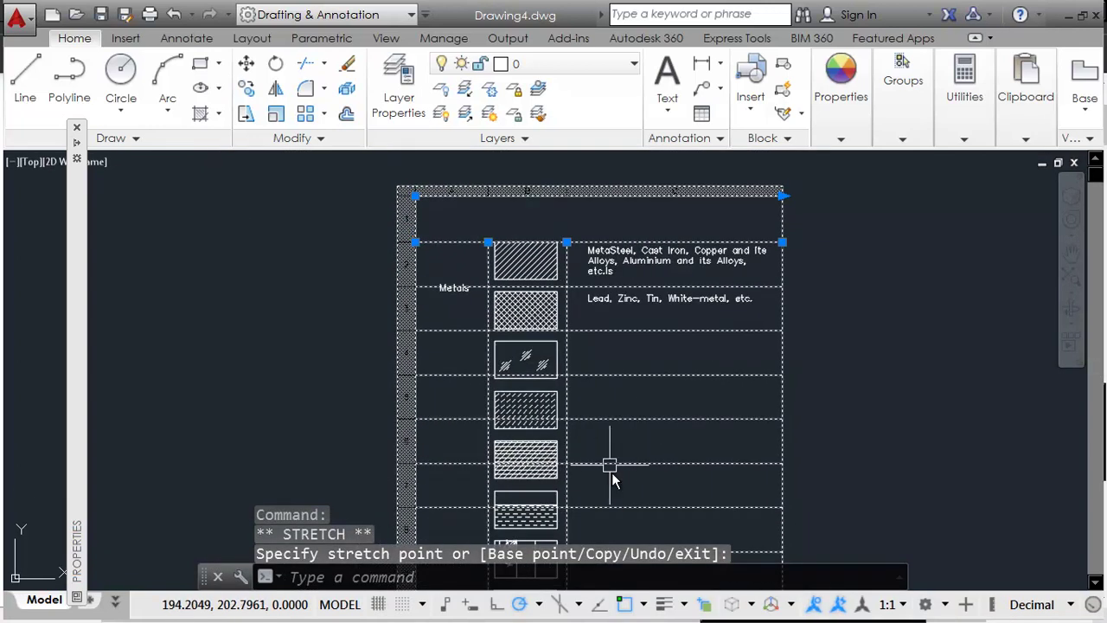
{"action": "key", "text": "Escape"}
{"action": "key", "text": "Escape"}
{"action": "key", "text": "Escape"}
Compare the table with the reference PDF and recentre the view on the whole table.
{"action": "scroll", "coordinate": [651, 396], "scroll_direction": "down", "scroll_amount": 2}
{"action": "scroll", "coordinate": [637, 450], "scroll_direction": "up", "scroll_amount": 1}
{"action": "scroll", "coordinate": [638, 390], "scroll_direction": "down", "scroll_amount": 1}
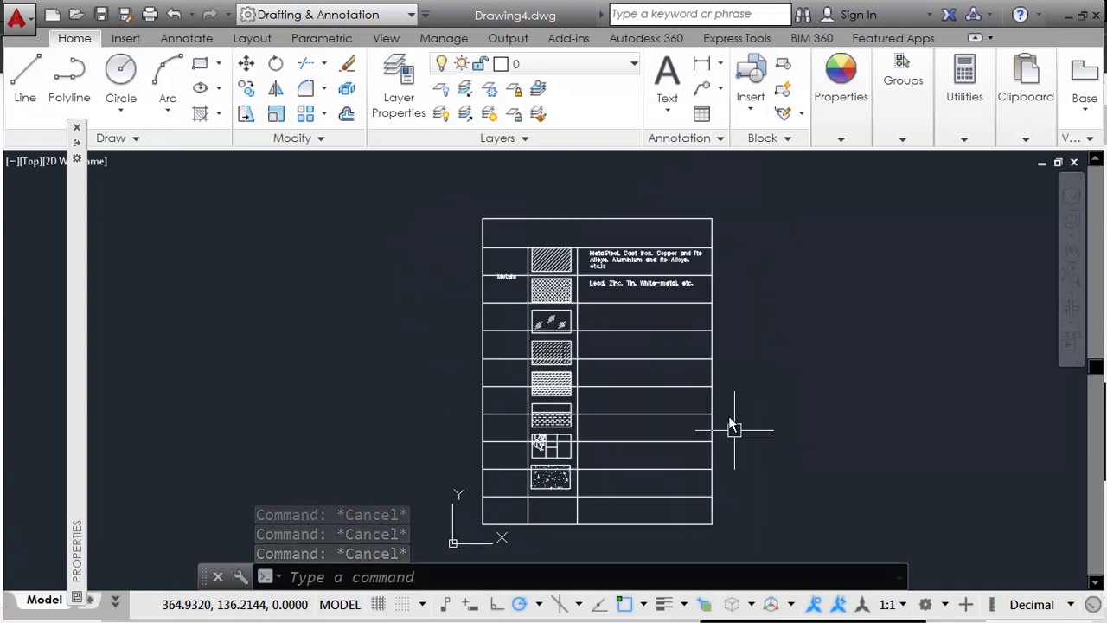
{"action": "scroll", "coordinate": [515, 260], "scroll_direction": "up", "scroll_amount": 4}
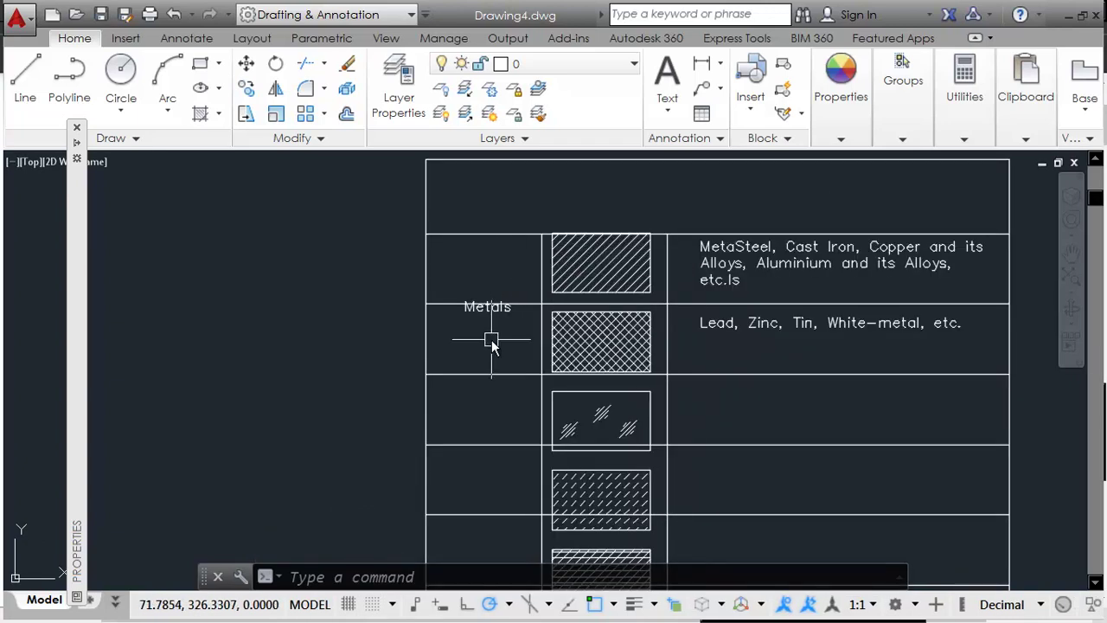
{"action": "key", "text": "alt+Tab"}
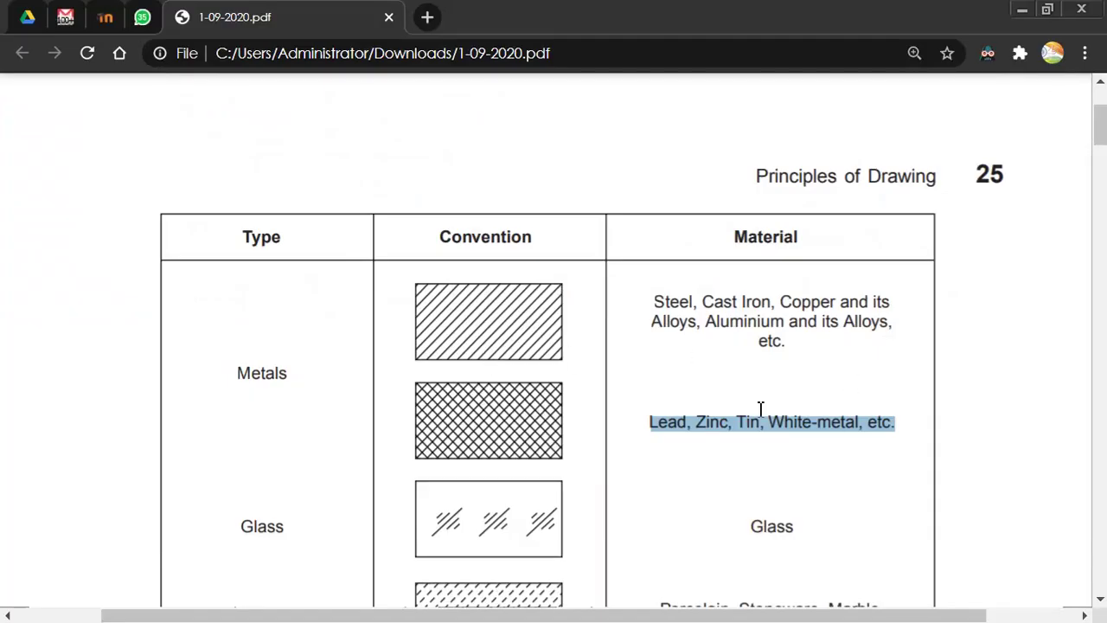
{"action": "key", "text": "alt+Tab"}
{"action": "scroll", "coordinate": [778, 366], "scroll_direction": "down", "scroll_amount": 4}
{"action": "middle_click_drag", "start_coordinate": [778, 367], "coordinate": [657, 306]}
{"action": "scroll", "coordinate": [714, 364], "scroll_direction": "down", "scroll_amount": 1}
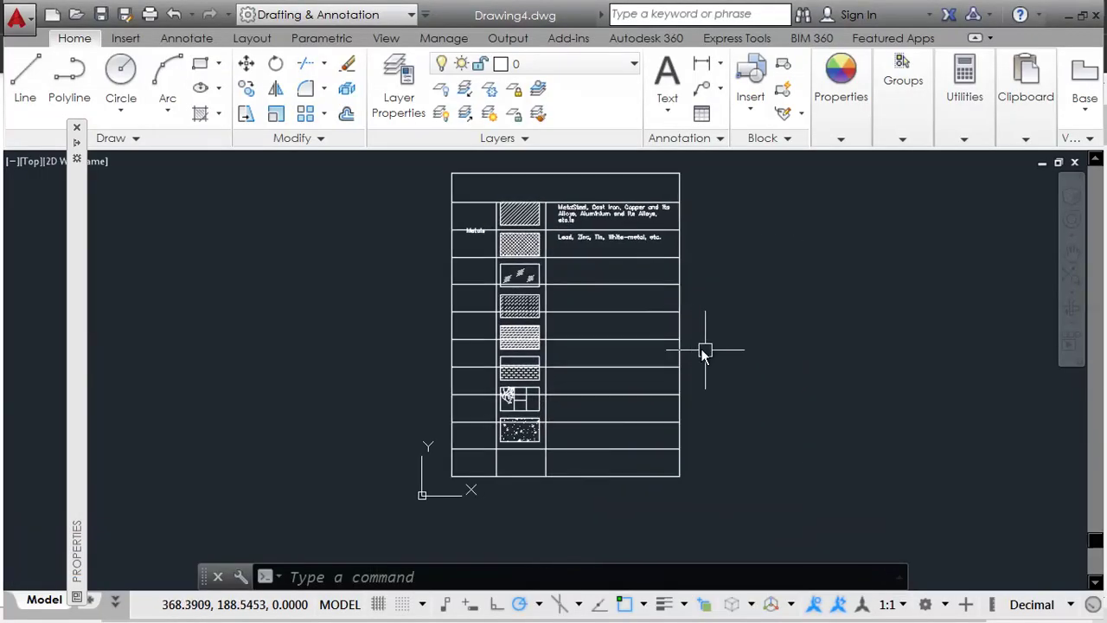
Open Save Drawing As with the AutoCAD 2004/LT2004 Drawing file type kept.
{"action": "middle_click_drag", "start_coordinate": [714, 363], "coordinate": [687, 368]}
{"action": "key", "text": "ctrl+shift+s"}
{"action": "left_click", "coordinate": [527, 541]}
{"action": "left_click", "coordinate": [543, 508]}
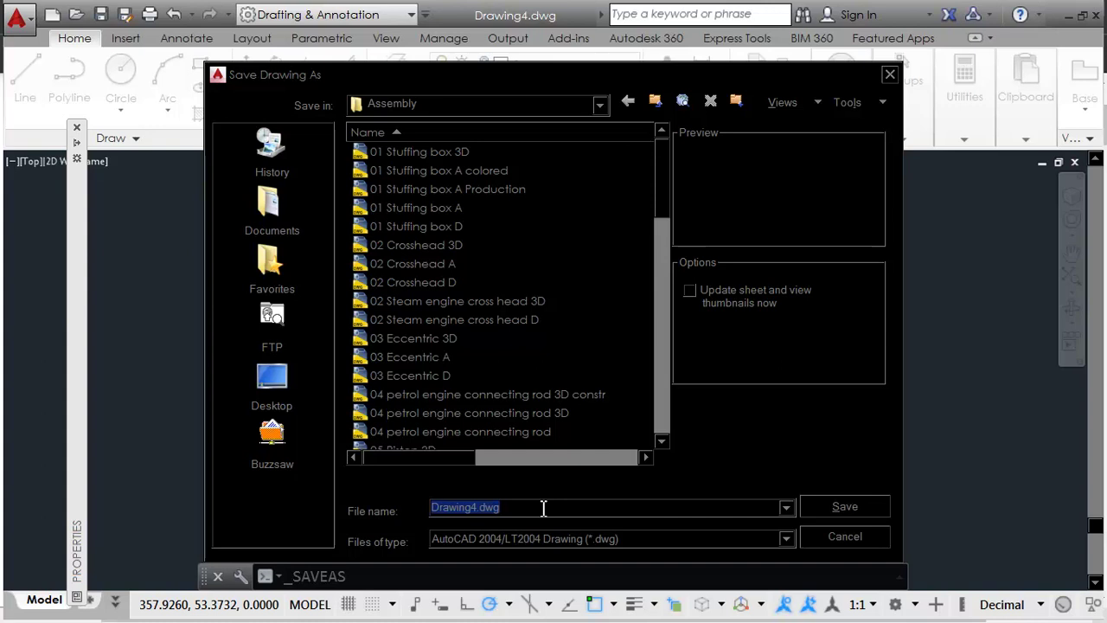
Save the drawing in the Documents folder, using the author's name as the file name.
{"action": "left_click", "coordinate": [270, 208]}
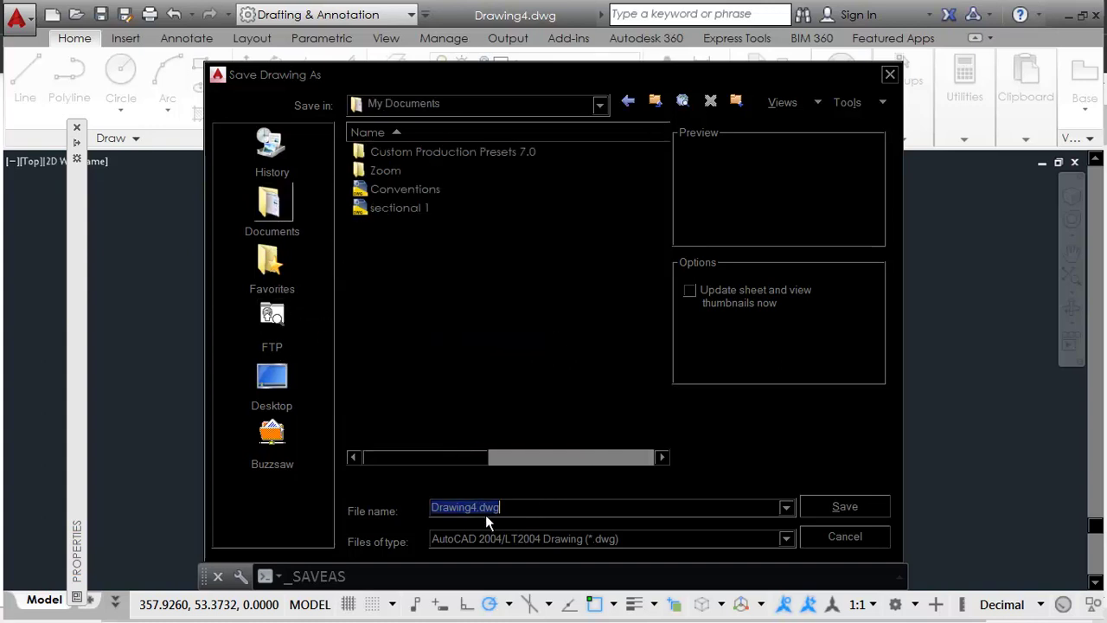
{"action": "type", "text": "sec"}
{"action": "key", "text": "BackSpace"}
{"action": "key", "text": "BackSpace"}
{"action": "key", "text": "BackSpace"}
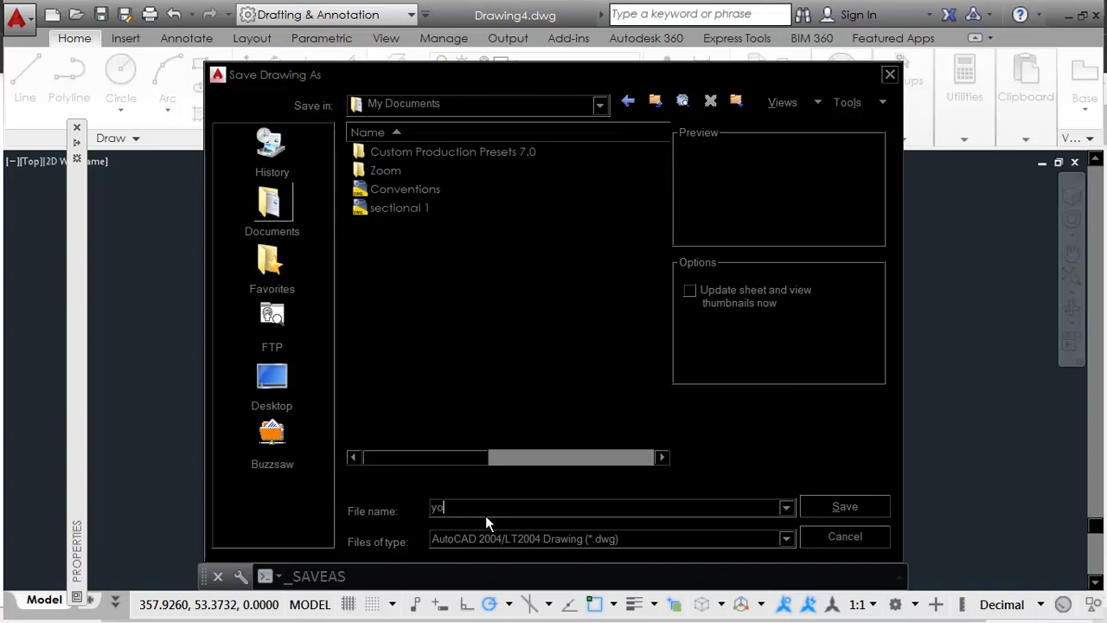
{"action": "type", "text": "srikanth rangdal"}
{"action": "key", "text": "Return"}
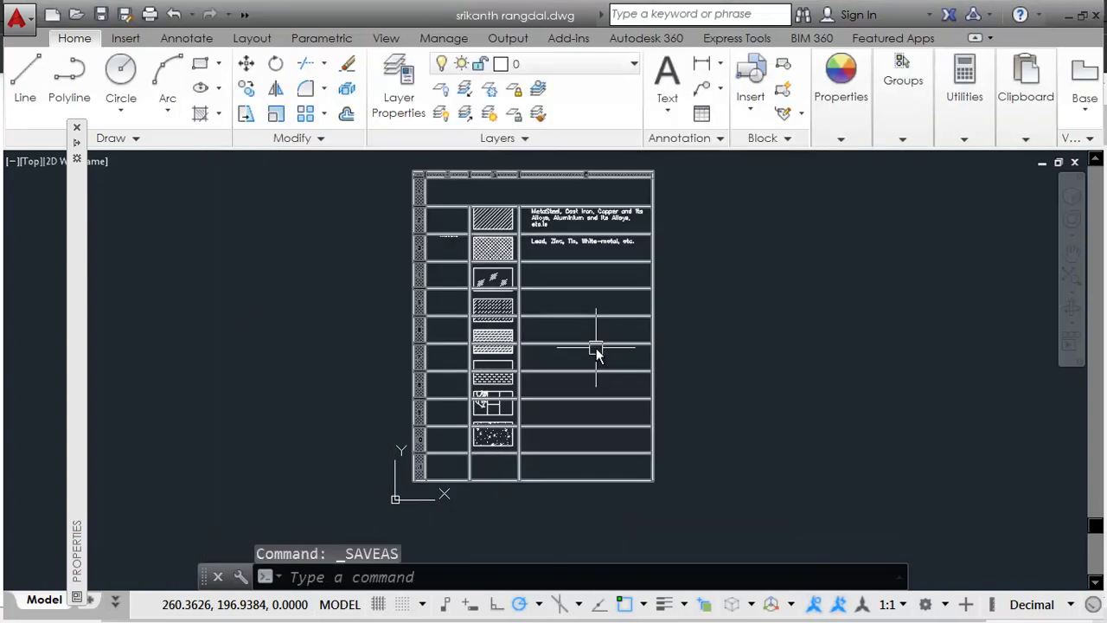
{"action": "mouse_move", "coordinate": [596, 353]}
{"action": "middle_mouse_down"}
{"action": "mouse_move", "coordinate": [566, 351]}
{"action": "mouse_move", "coordinate": [588, 395]}
{"action": "middle_mouse_up"}
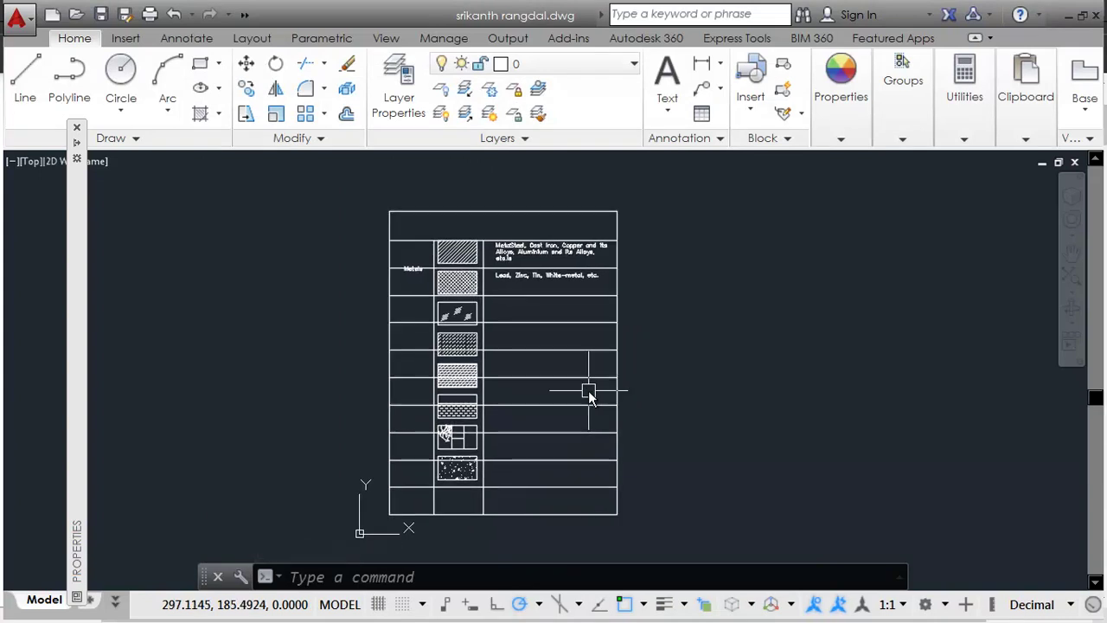
{"action": "scroll", "coordinate": [588, 390], "scroll_direction": "up", "scroll_amount": 2}
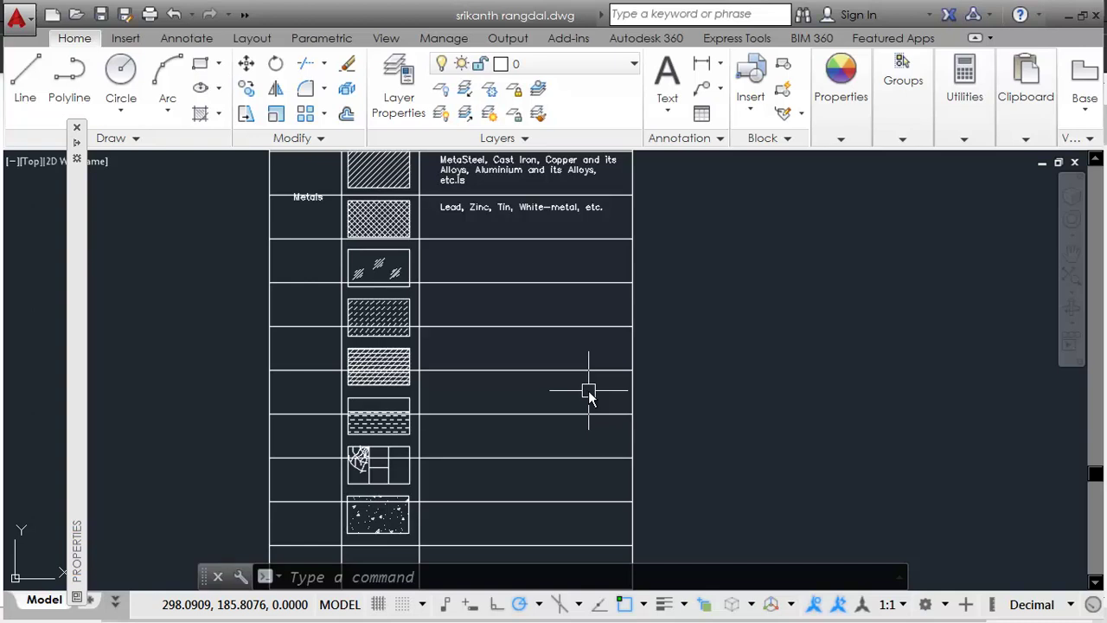
{"action": "scroll", "coordinate": [588, 396], "scroll_direction": "down", "scroll_amount": 2}
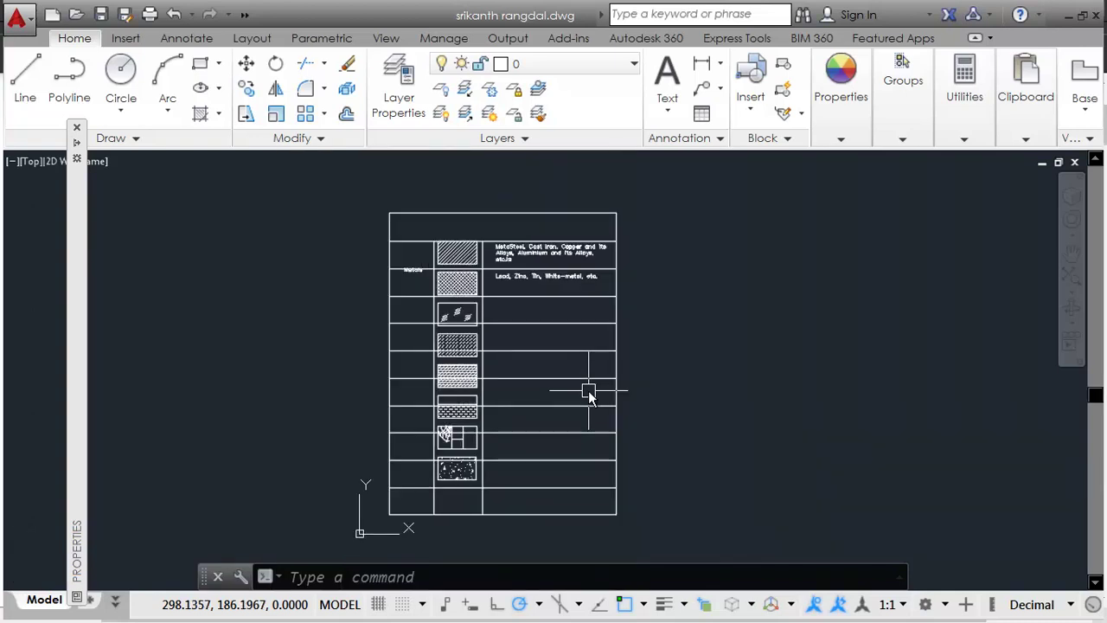